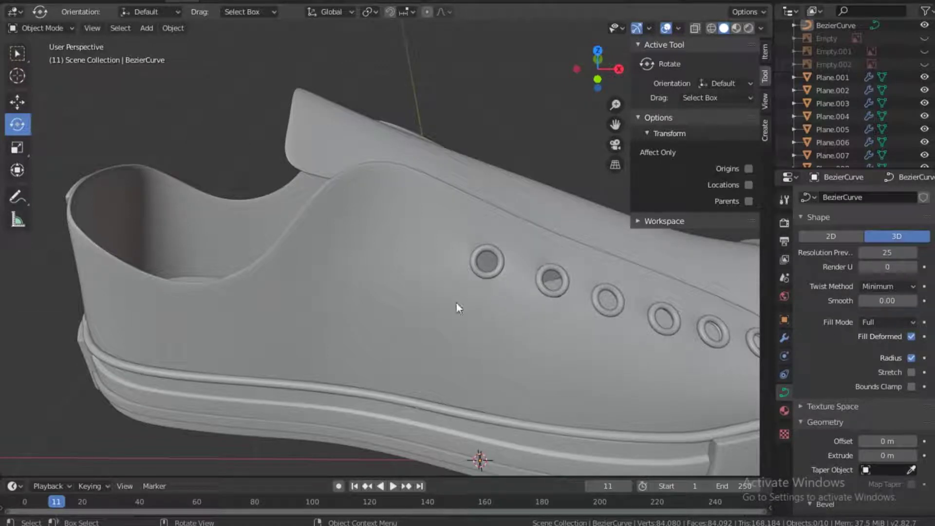
Knife-cut a small face into the shoe's side panel mesh, on the ankle side of the rearmost eyelet
click(422, 248)
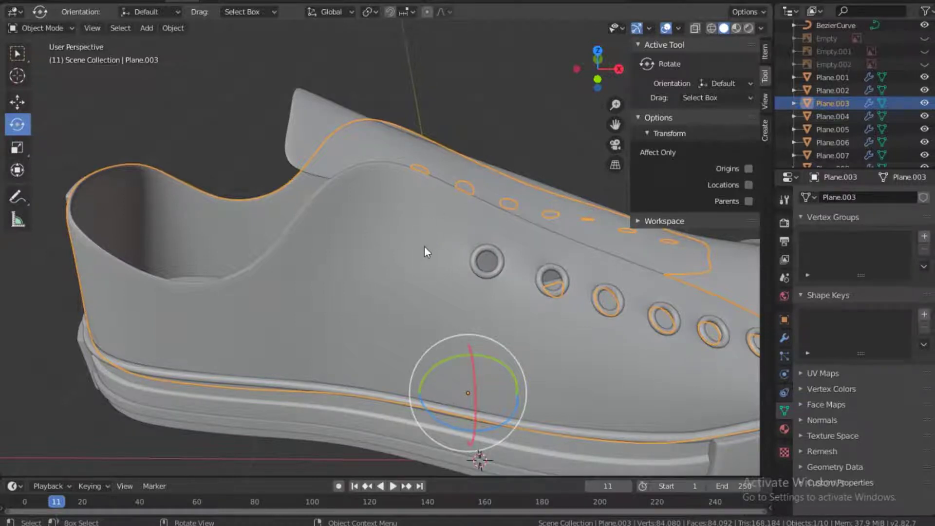
key(Tab)
key(k)
click(404, 209)
key(Return)
Try to delete the newly cut face and raise the vertices around the hole individually
click(111, 28)
click(395, 231)
key(x)
click(414, 286)
mouse_move(380, 241)
mouse_down()
mouse_move(417, 259)
mouse_move(379, 239)
mouse_up()
key(1)
drag(394, 203, 395, 190)
click(442, 266)
drag(444, 213, 445, 205)
middle_drag(503, 188, 469, 303)
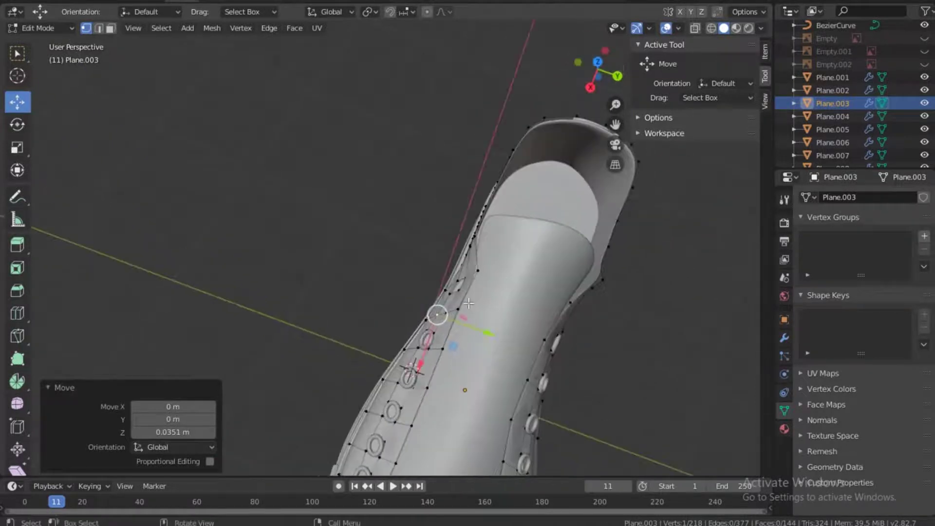
Undo the face deletion and the vertex moves on the side panel
key(ctrl+z)
key(ctrl+z)
key(ctrl+z)
key(ctrl+z)
key(ctrl+z)
key(ctrl+z)
key(ctrl+z)
key(ctrl+z)
key(ctrl+z)
key(ctrl+z)
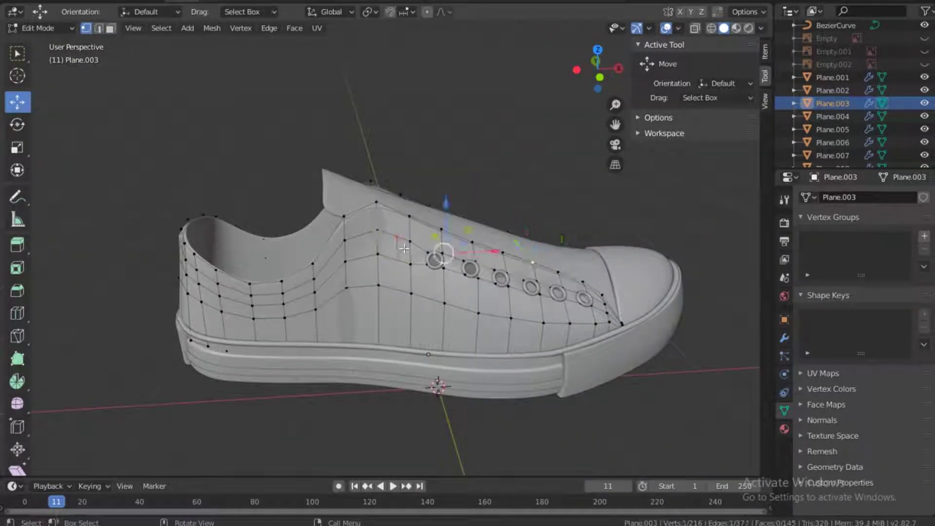
Delete the cut face behind the rearmost eyelet to open a new lace hole
click(404, 252)
key(x)
click(384, 293)
Raise the new hole's lower edge about 0.037 m and adjust its vertices to round the opening
click(86, 29)
click(399, 261)
shift+click(412, 265)
drag(406, 232, 406, 226)
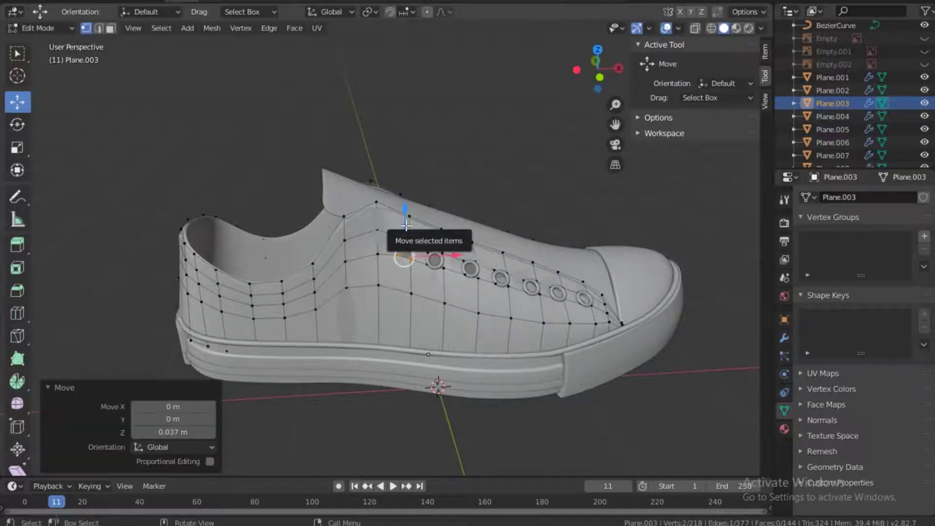
scroll(406, 225, up, 4)
key(g)
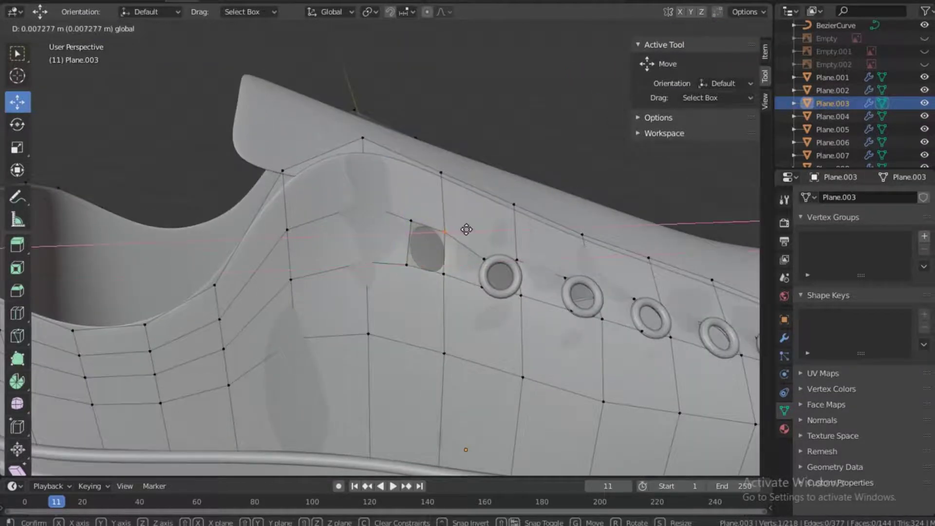
drag(459, 274, 459, 273)
key(Tab)
Duplicate the rearmost torus eyelet ring inside the eyelet mesh and place the copy over the new lace hole
click(501, 259)
click(501, 259)
key(Tab)
key(Tab)
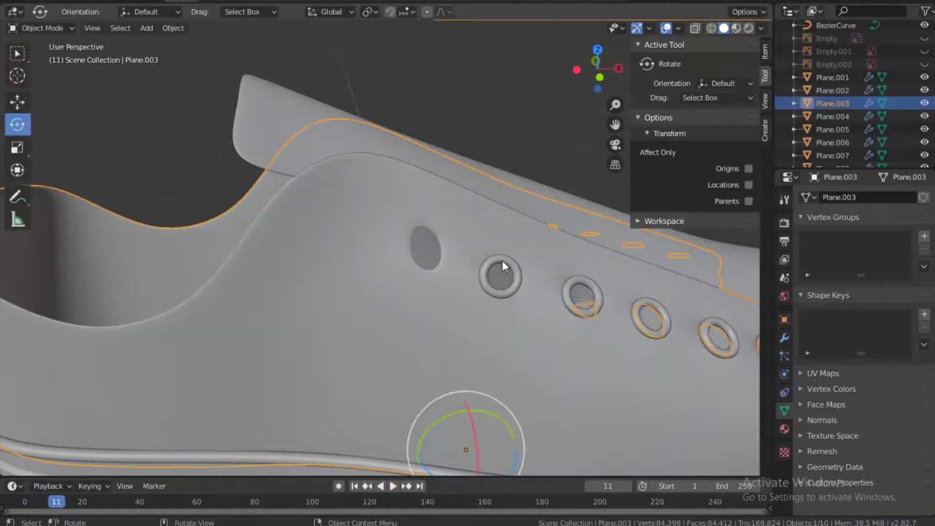
click(502, 260)
key(Tab)
click(693, 30)
click(695, 29)
key(shift+d)
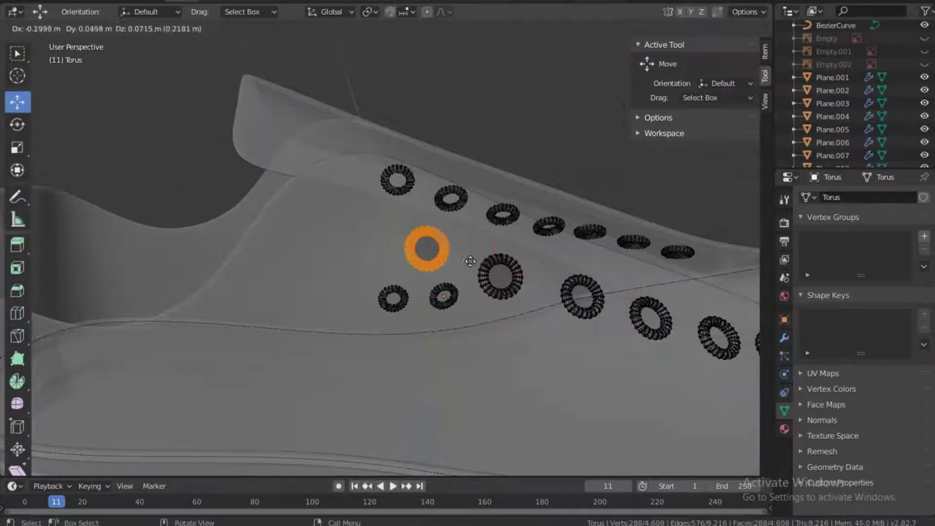
click(470, 261)
Rotate and shift the duplicated eyelet ring so it lies flush against the shoe's side panel around the hole
key(KP_Decimal)
middle_drag(567, 118, 490, 124)
click(695, 29)
middle_drag(472, 200, 372, 193)
click(17, 124)
drag(370, 193, 350, 189)
drag(355, 253, 353, 261)
drag(395, 190, 400, 189)
key(g)
click(368, 186)
mouse_move(368, 186)
middle_down()
mouse_move(341, 287)
mouse_move(368, 200)
middle_up()
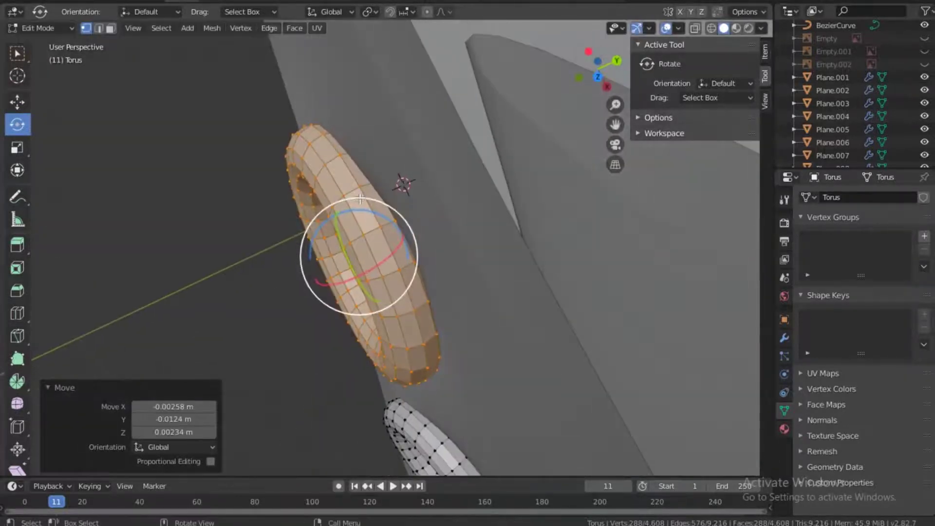
drag(369, 199, 366, 199)
middle_drag(366, 199, 389, 260)
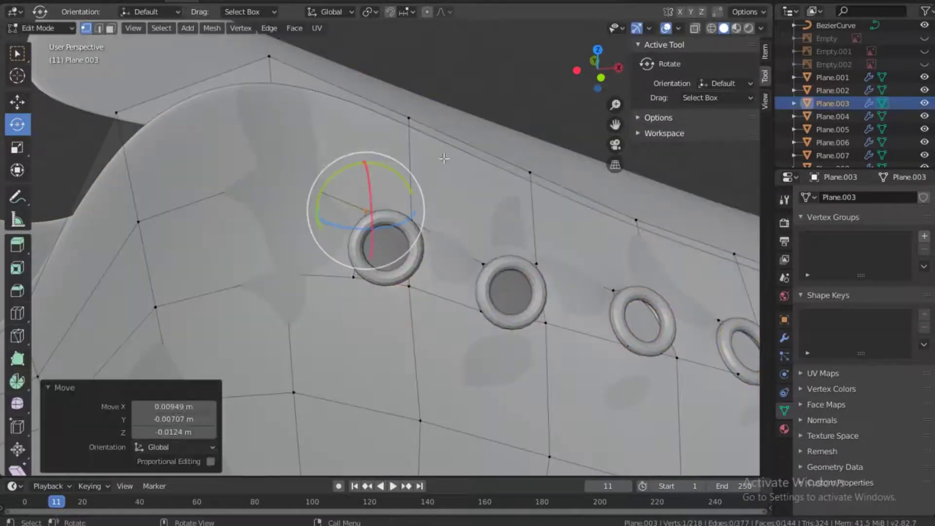
Return the side panel to Object Mode, deselect it and save the file
key(Tab)
scroll(443, 159, down, 6)
click(438, 160)
mouse_move(600, 69)
mouse_down()
mouse_move(567, 110)
mouse_move(588, 72)
mouse_up()
key(ctrl+s)
Add a mesh plane in top view and move it about 0.989 m in X and 0.395 m in Y towards the toe
key(grave)
click(473, 214)
shift+middle_drag(499, 191, 333, 196)
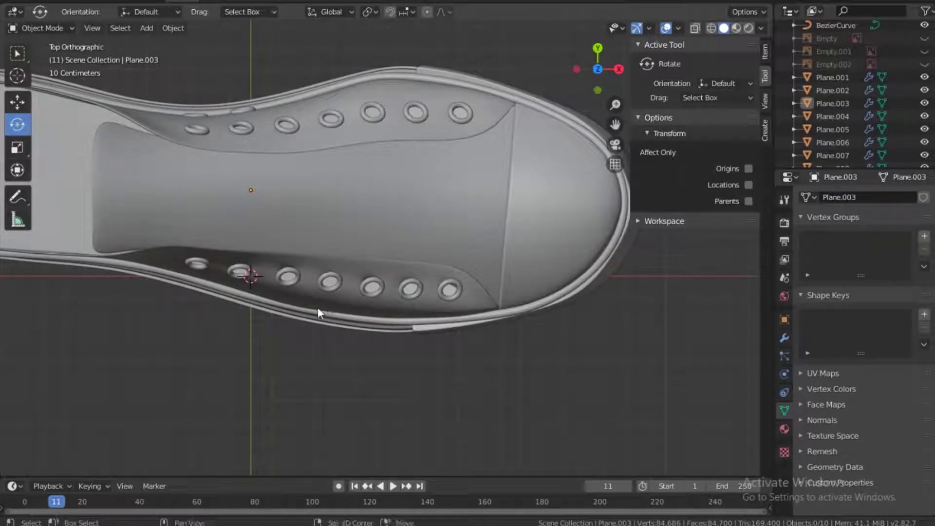
key(shift+a)
mouse_move(300, 278)
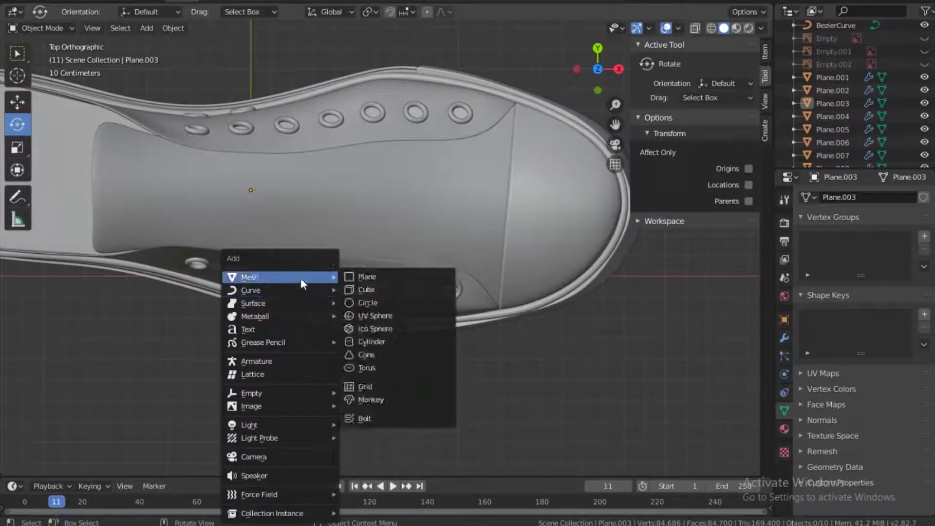
click(356, 279)
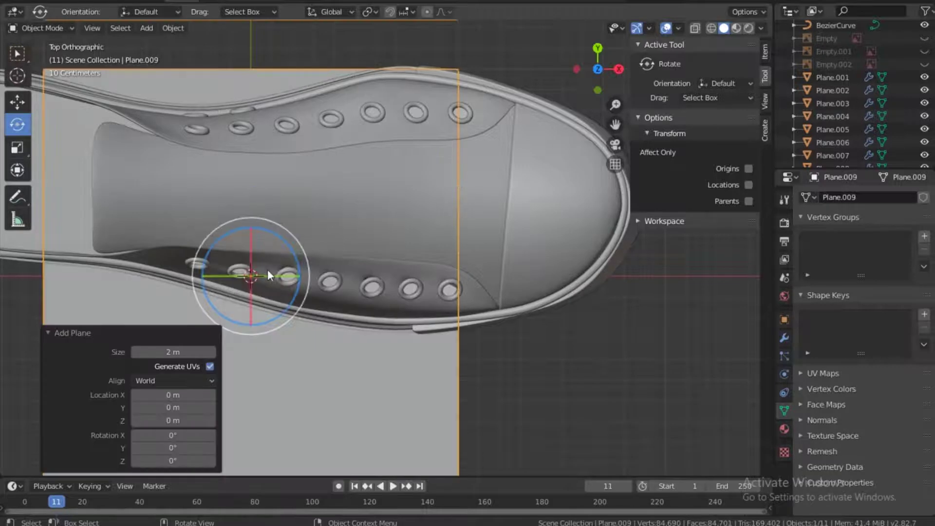
key(g)
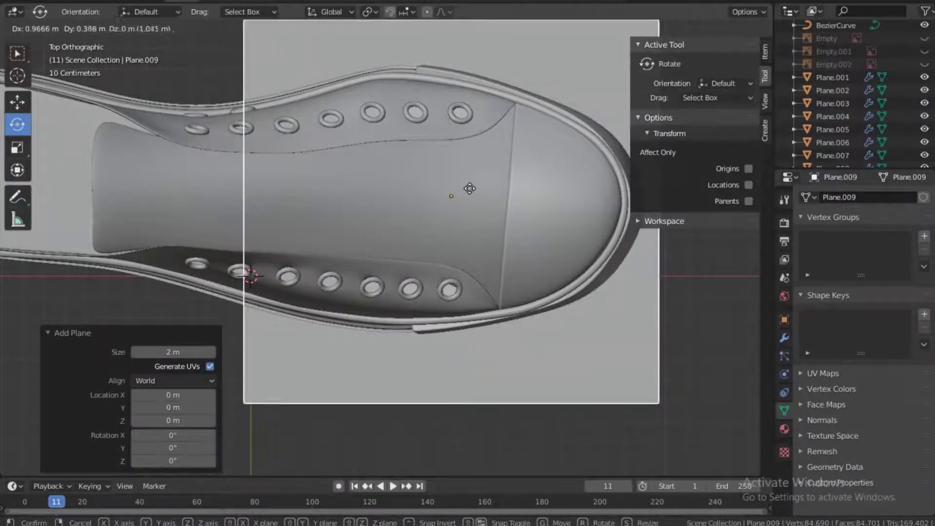
click(473, 190)
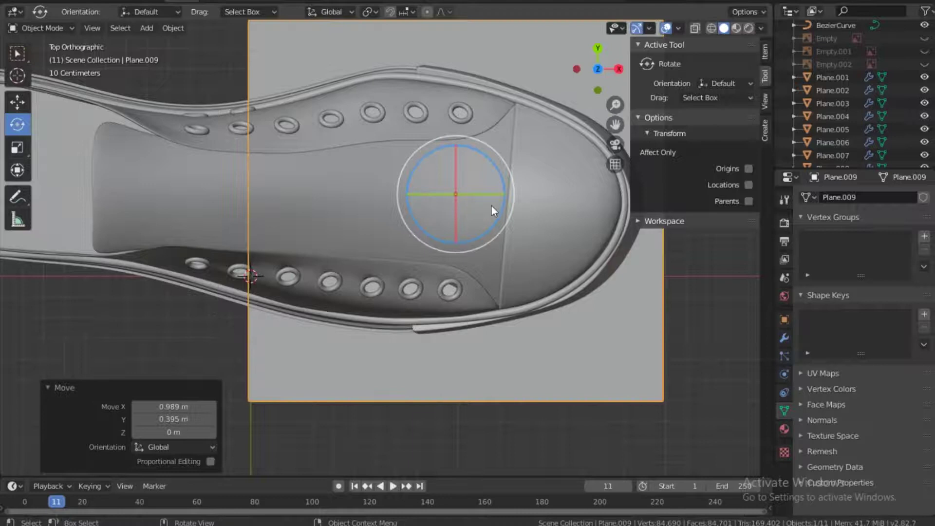
Scale the new plane down to about 0.359 so it roughly spans between the two front eyelet rows
scroll(472, 179, down, 1)
key(Tab)
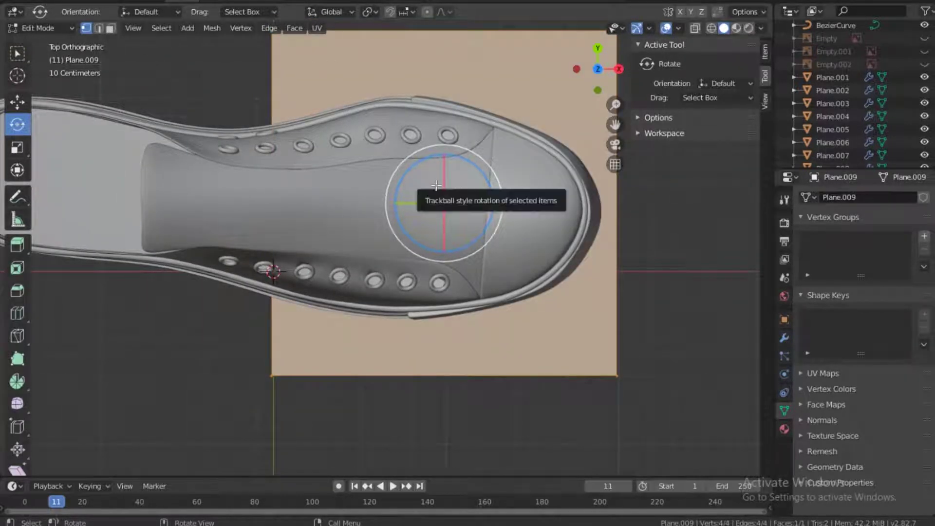
key(Tab)
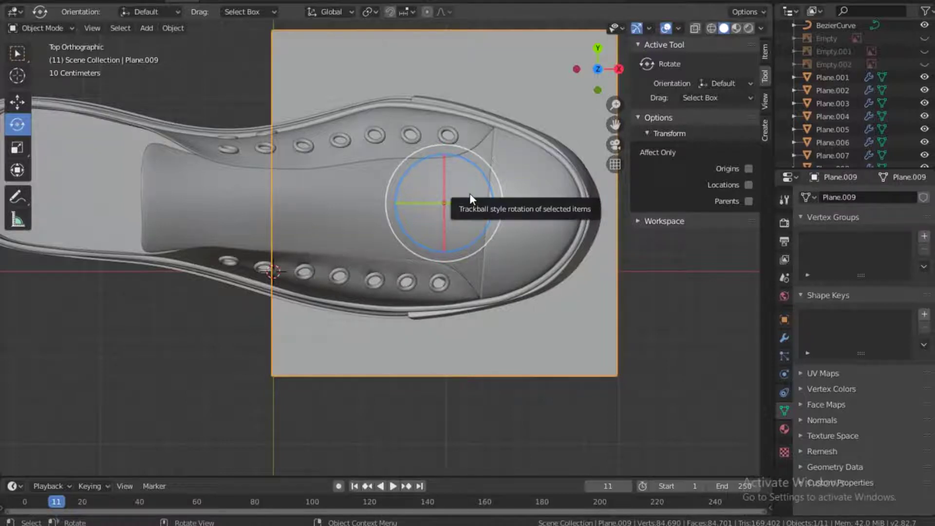
key(s)
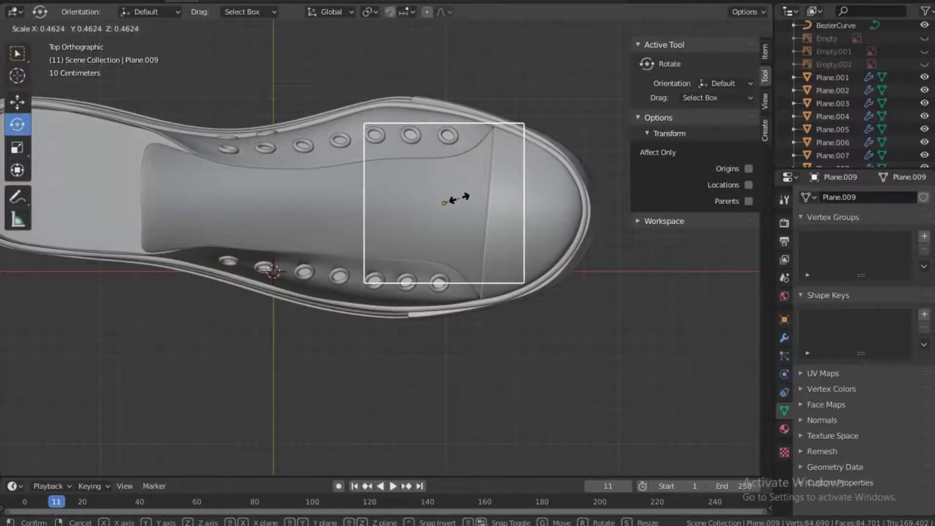
click(455, 199)
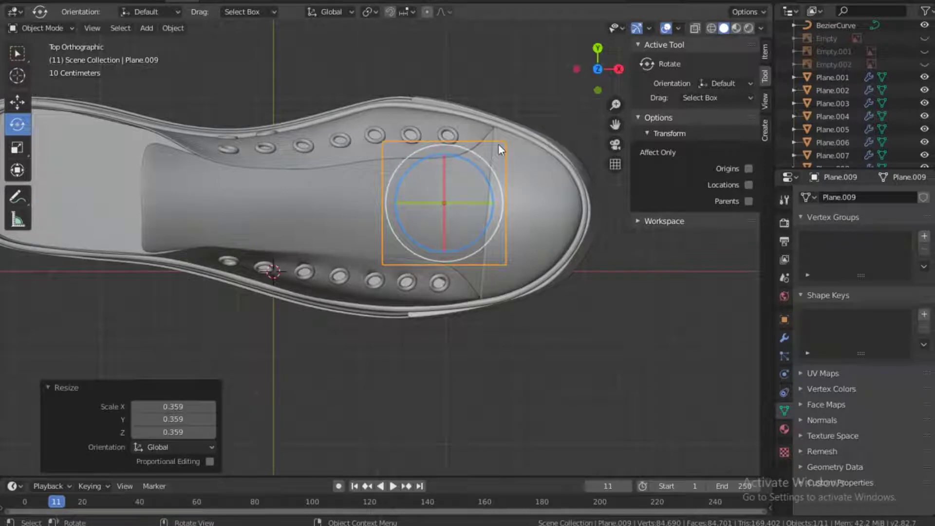
Narrow the plane into a lace strip by moving its toe-side edge about -0.28 m and its heel-side edge 0.335 m along X
key(Tab)
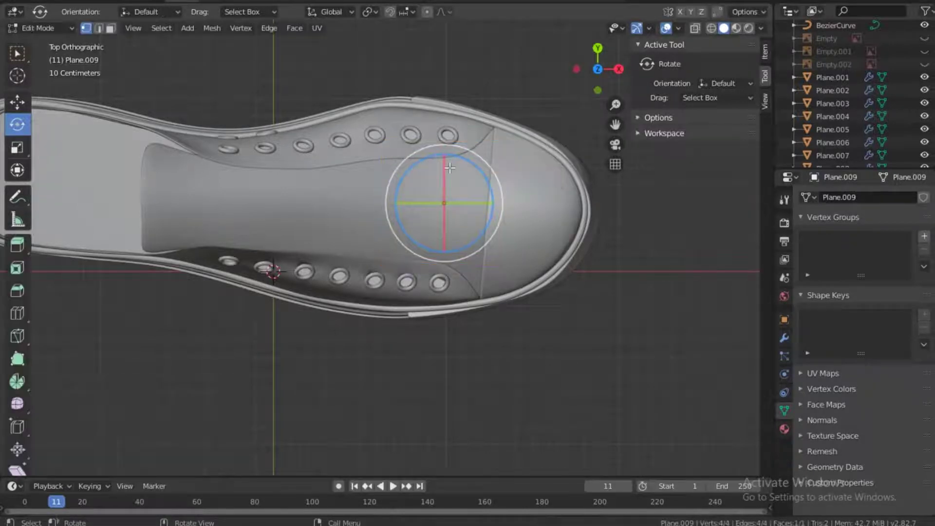
click(695, 28)
drag(493, 114, 518, 291)
click(17, 102)
drag(555, 203, 508, 212)
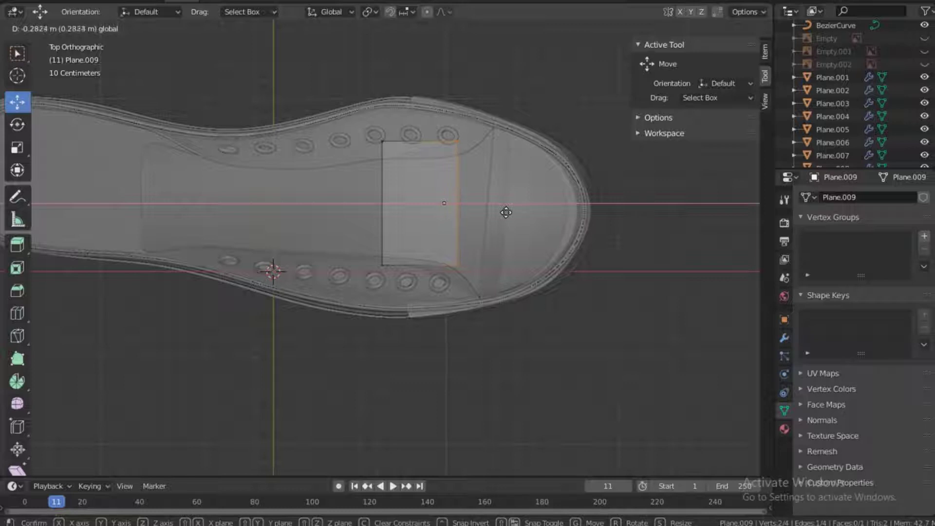
drag(377, 118, 414, 322)
drag(428, 206, 484, 214)
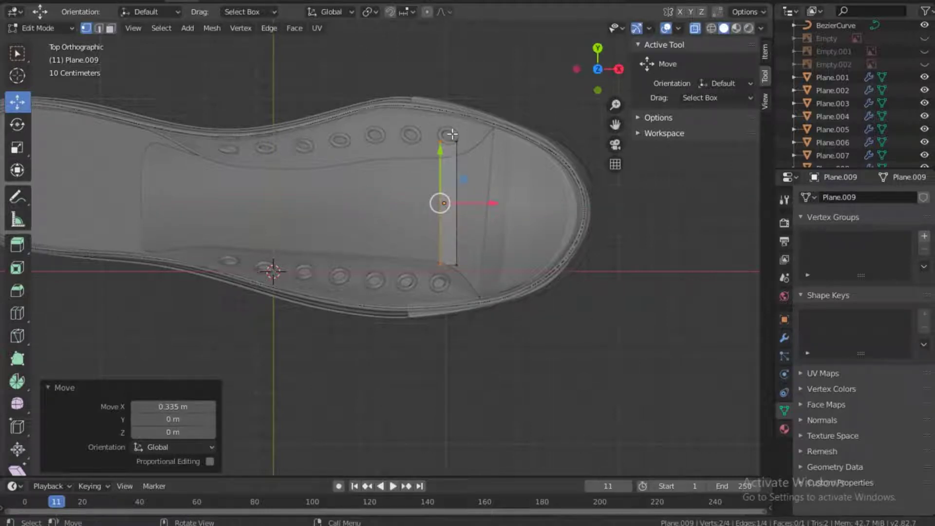
Try to raise the edge at one end of the strip along Z in back view
drag(427, 118, 477, 168)
drag(594, 73, 448, 64)
drag(555, 185, 590, 131)
key(grave)
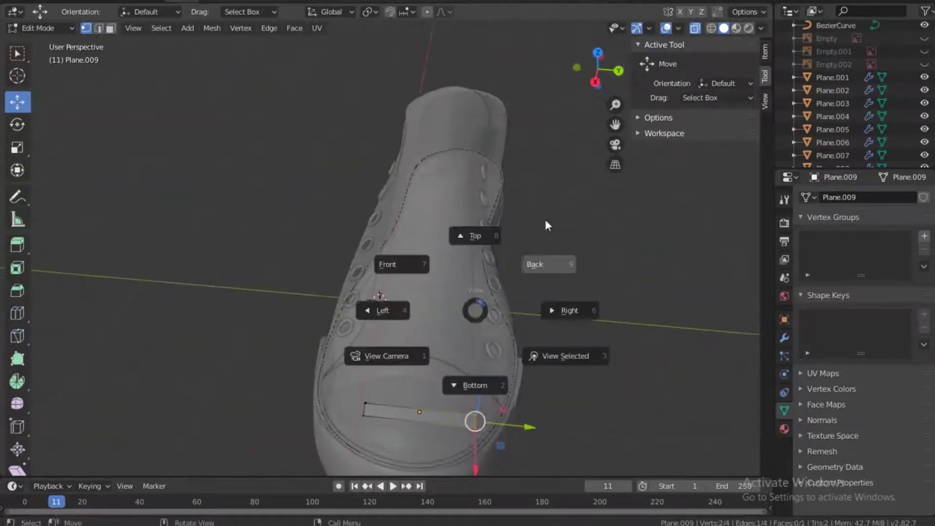
click(546, 271)
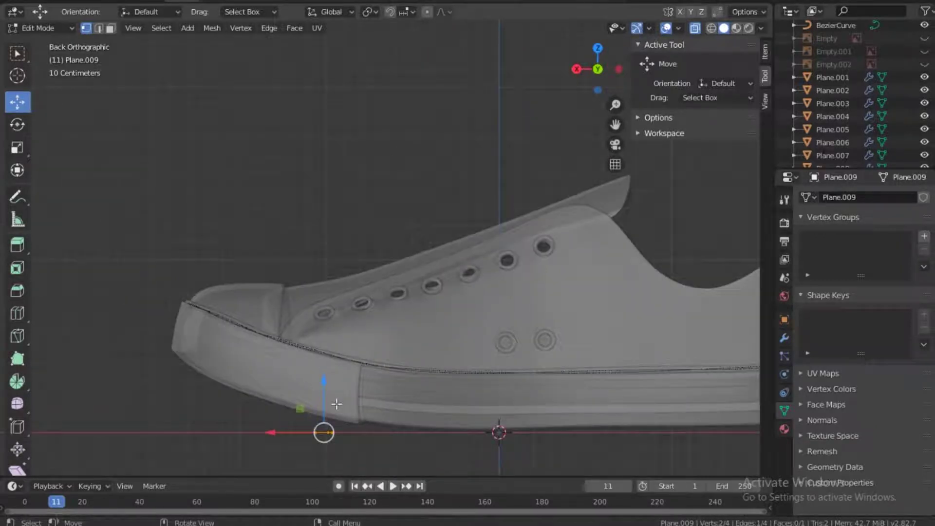
drag(322, 381, 324, 225)
key(ctrl+z)
Raise the whole strip object 0.881 m along Z in back view so it sits on the shoe's tongue
key(grave)
click(349, 430)
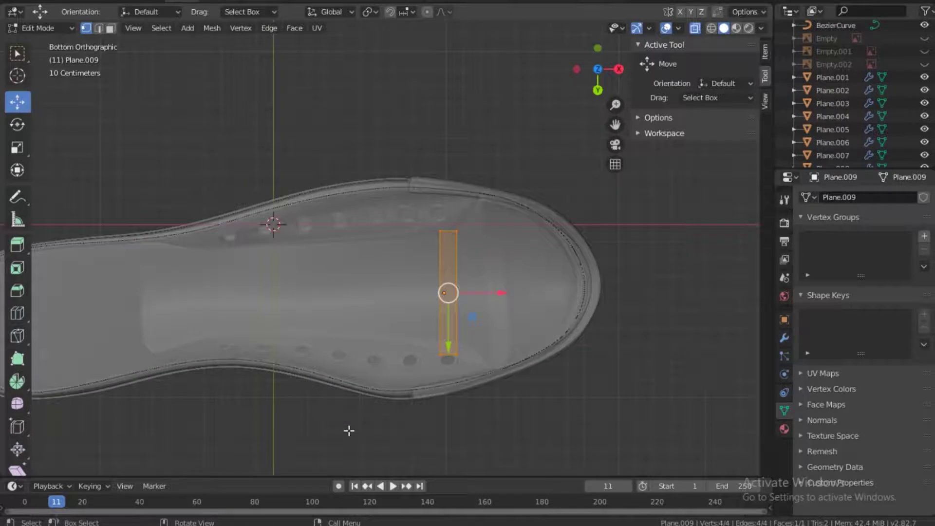
key(grave)
click(554, 123)
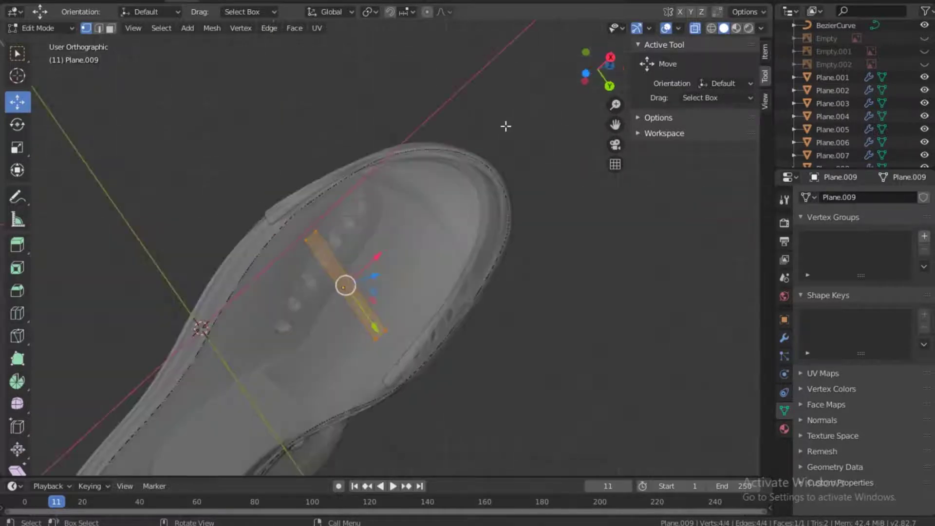
key(Tab)
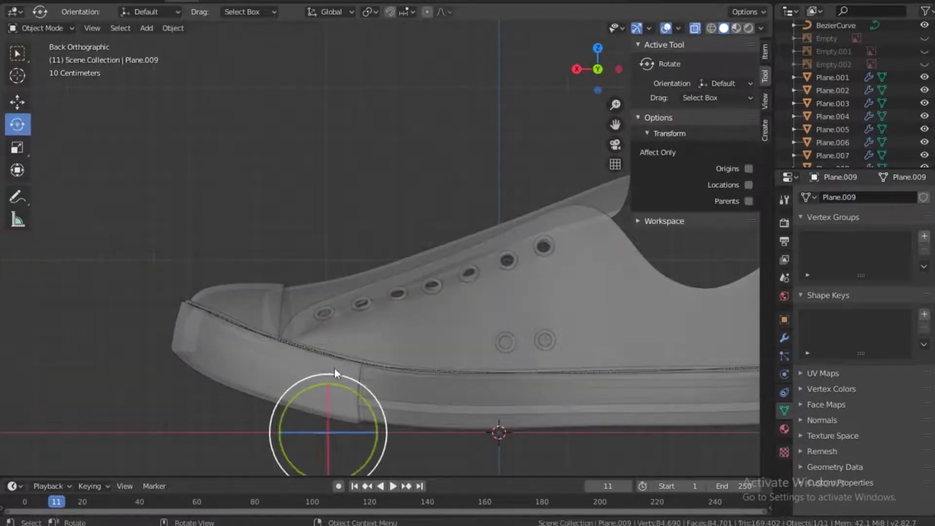
click(19, 100)
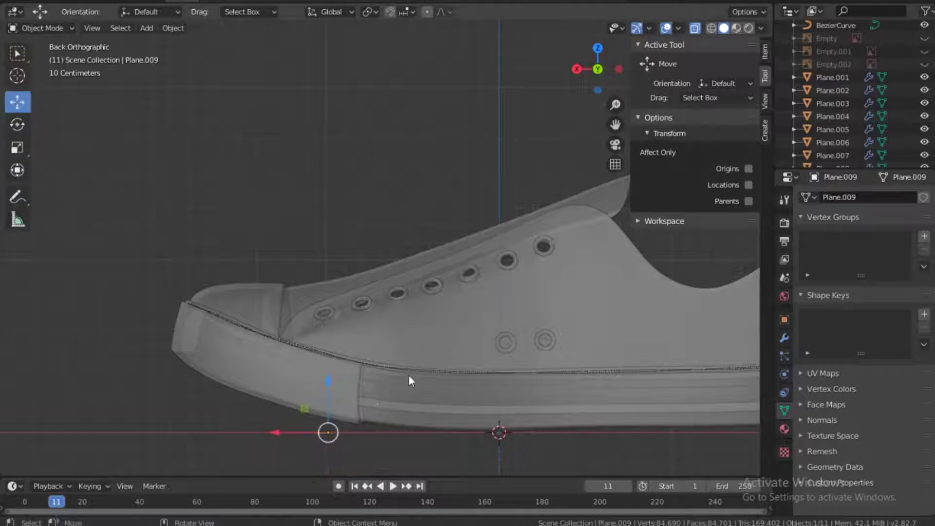
drag(328, 382, 324, 231)
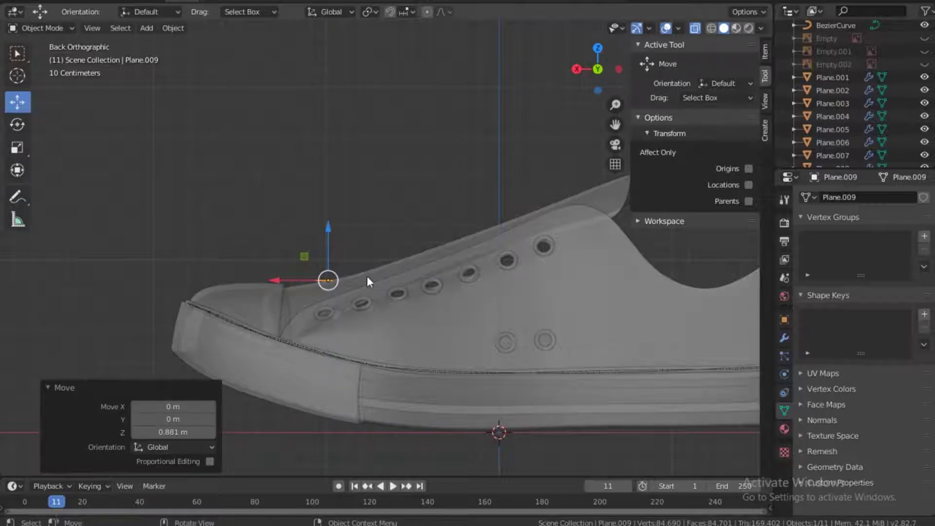
Add a Subdivision Surface modifier to the strip with render and viewport levels of 3
click(785, 336)
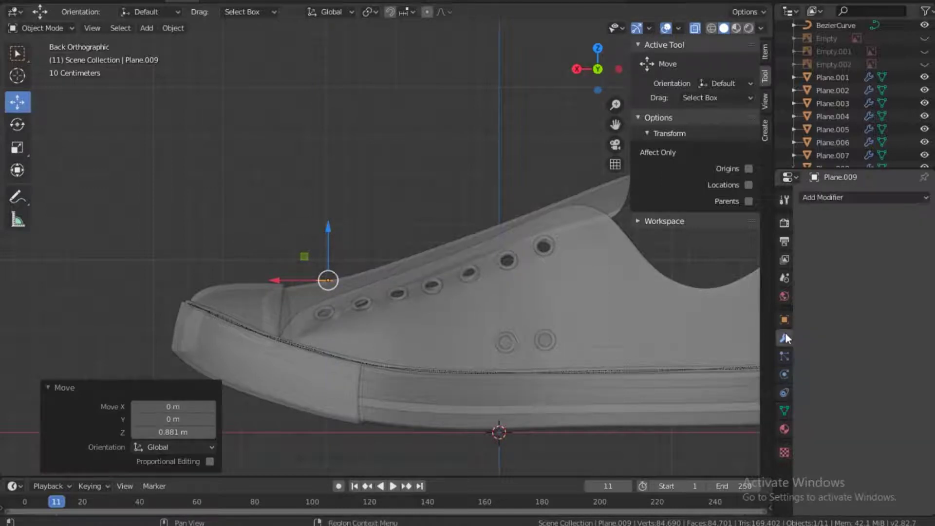
click(867, 198)
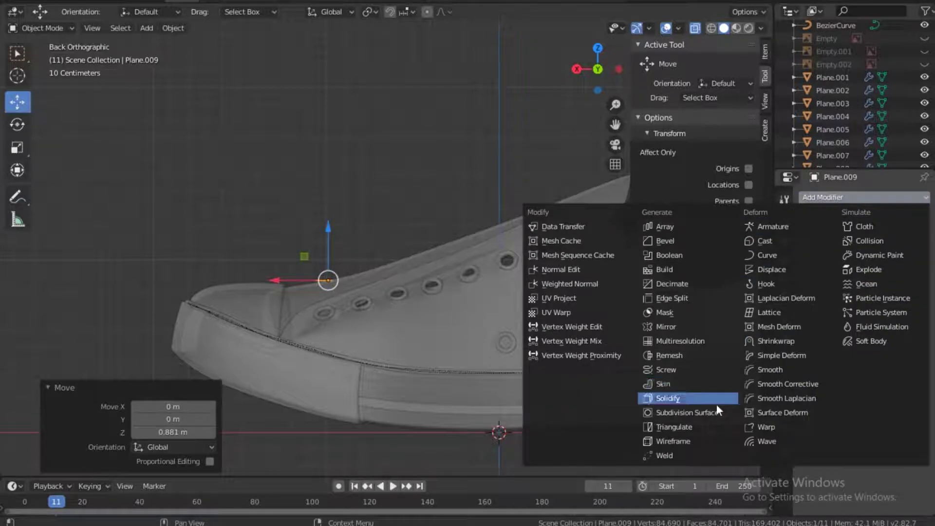
click(683, 417)
click(857, 296)
click(857, 283)
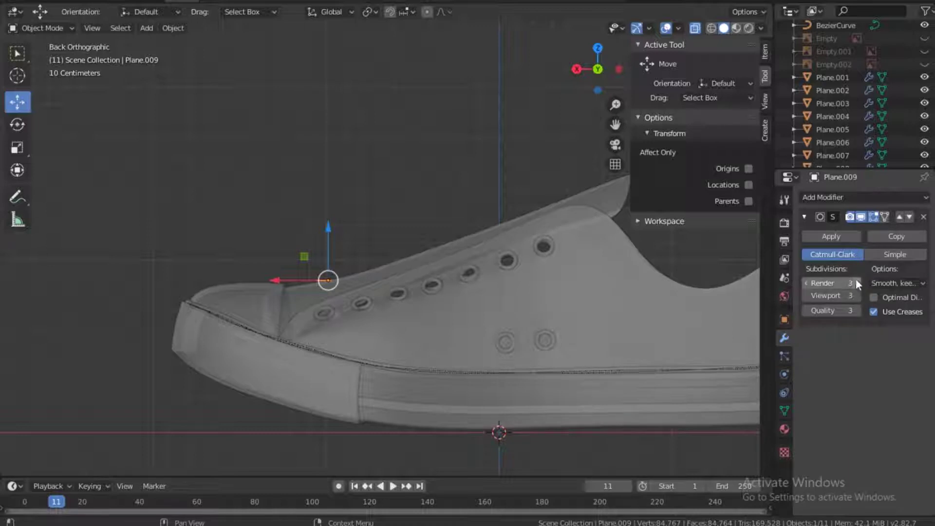
Add a Solidify modifier to the strip, place it before the Subdivision Surface modifier and set its thickness to -0.04 m
click(870, 200)
click(675, 399)
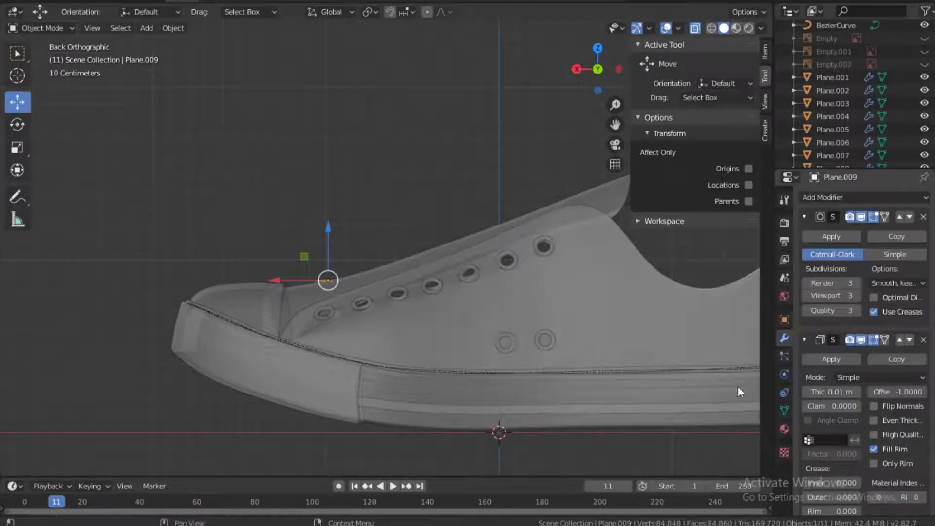
click(900, 340)
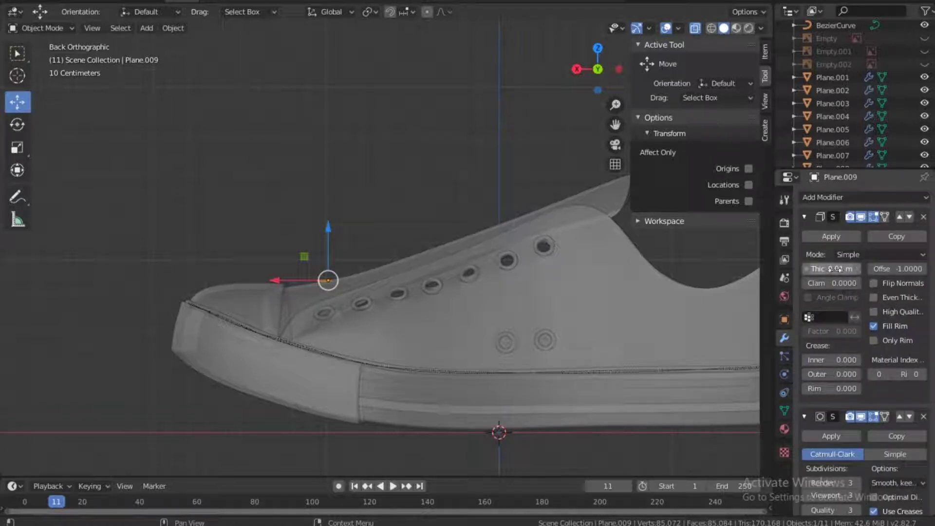
drag(838, 269, 837, 269)
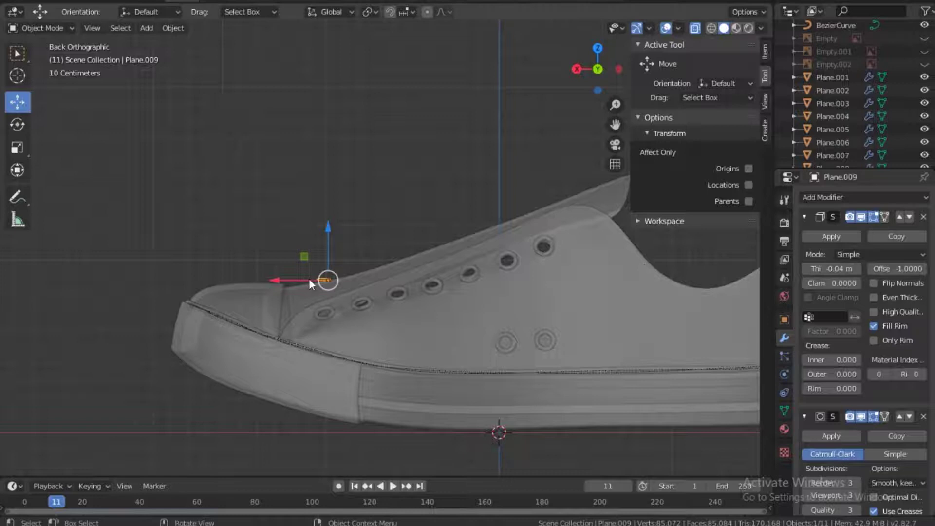
scroll(311, 280, up, 2)
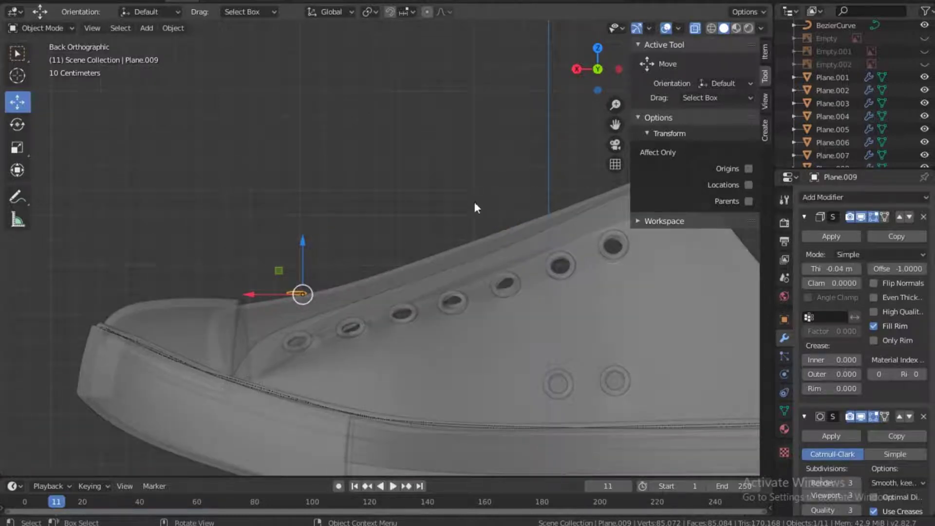
In back view, shift the strip's vertices slightly along X and move the whole strip object 0.0252 m along X
scroll(334, 305, up, 2)
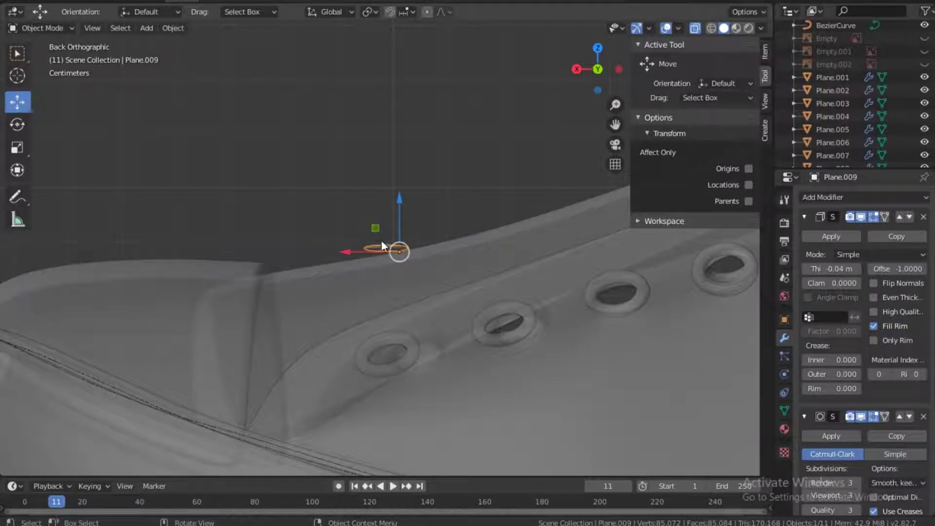
key(Tab)
drag(344, 209, 425, 260)
drag(353, 252, 365, 249)
key(Tab)
drag(348, 253, 334, 255)
Extrude the strip's end edge about 0.17 m downward toward the frontmost lace eyelet
drag(595, 69, 508, 139)
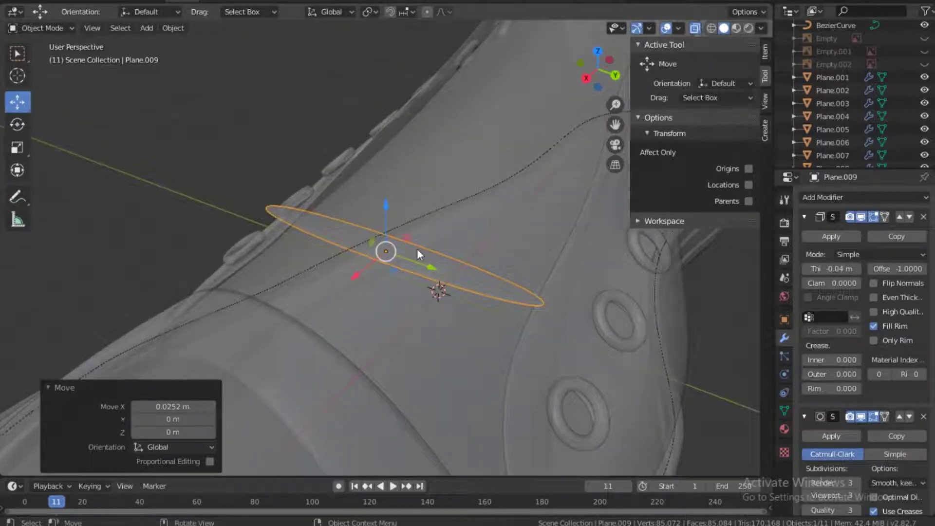
key(Tab)
drag(569, 288, 615, 396)
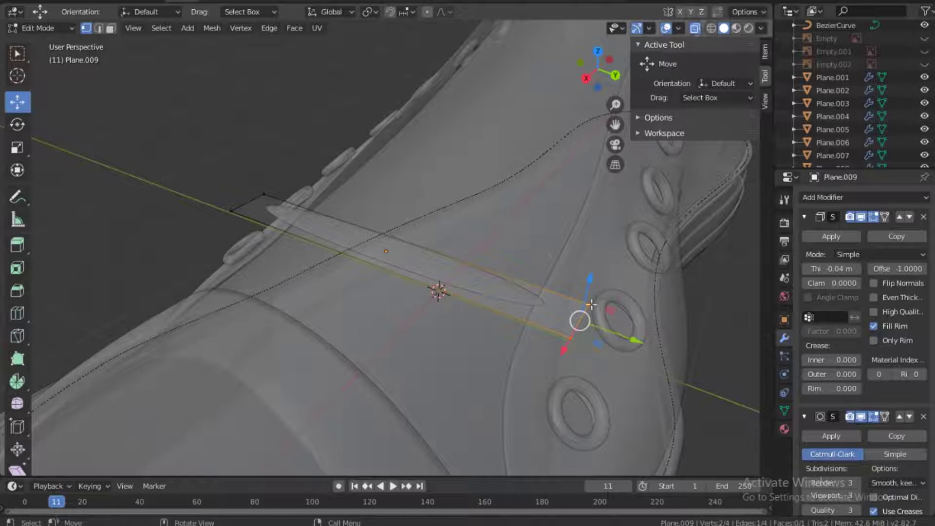
key(e)
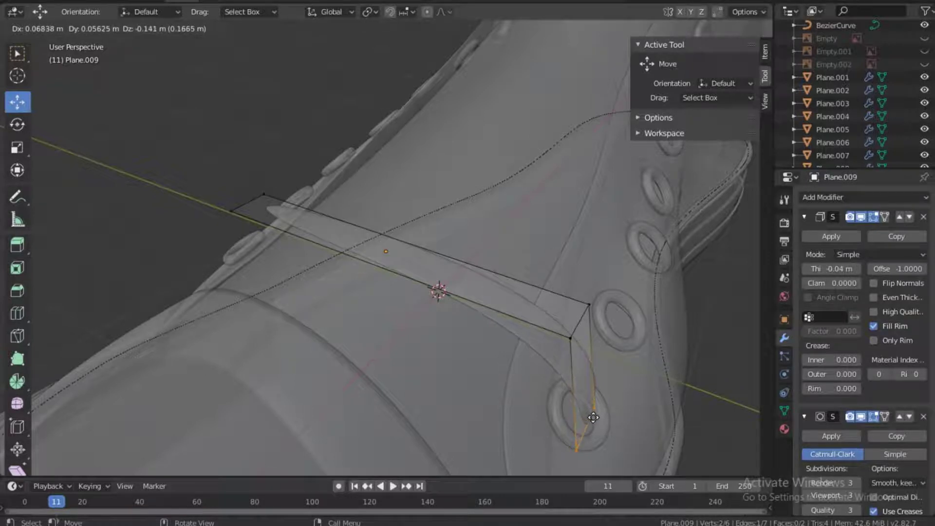
click(592, 417)
In back view, move the extruded end edge -0.0733 m in X and -0.105 m in Z over the front eyelet
drag(553, 72, 540, 34)
drag(601, 120, 587, 116)
key(grave)
click(665, 73)
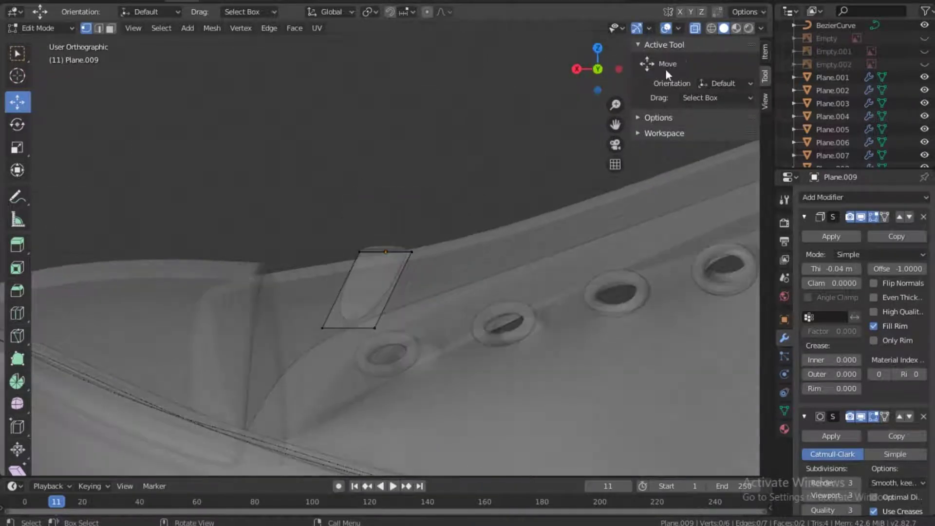
drag(317, 312, 390, 386)
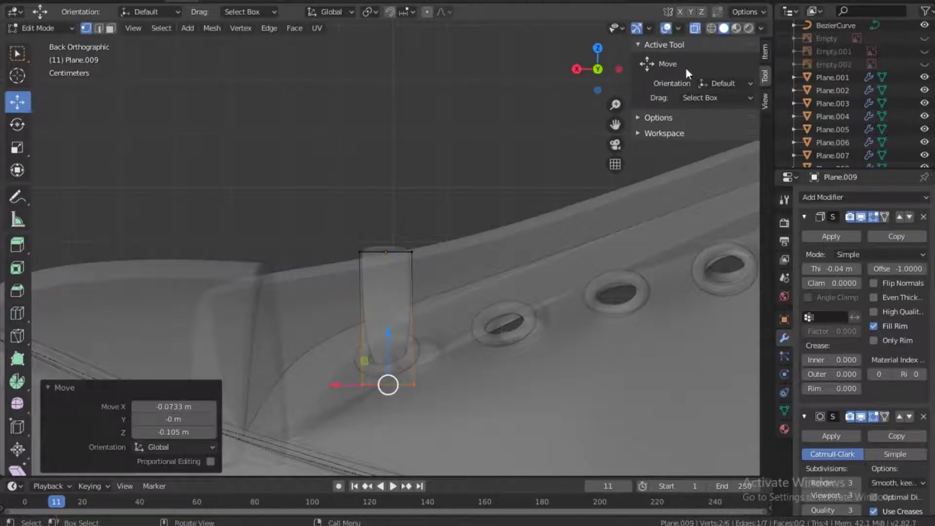
In right view, extrude the end edge inward through the eyelet by -0.0937 m in Y and -0.0613 m in Z
drag(595, 72, 595, 72)
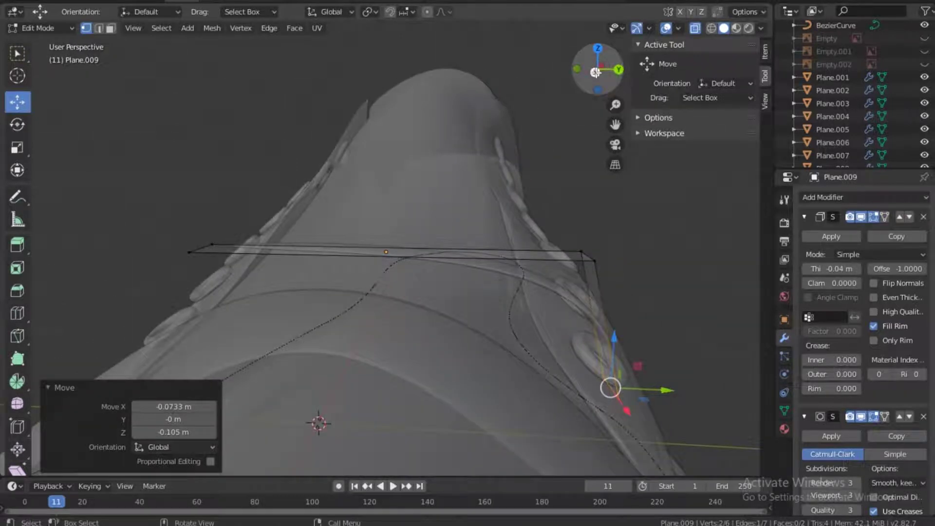
click(595, 72)
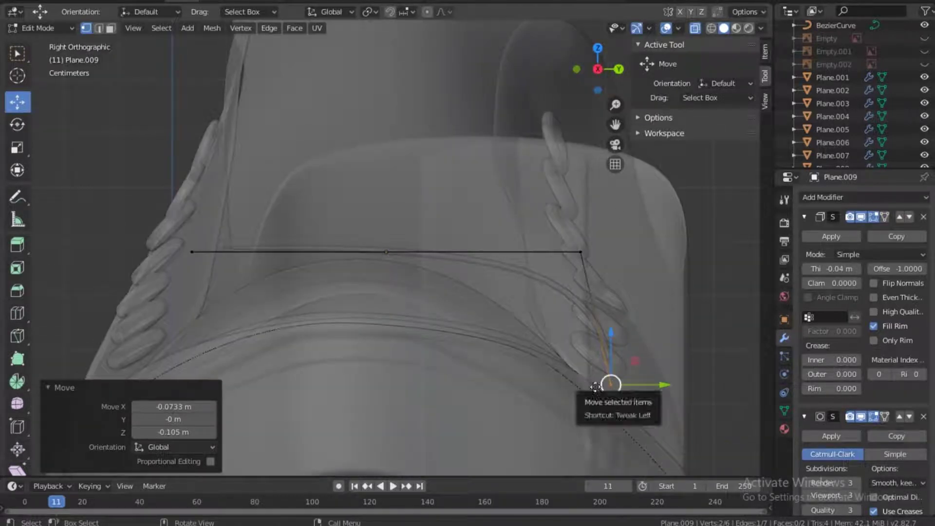
key(e)
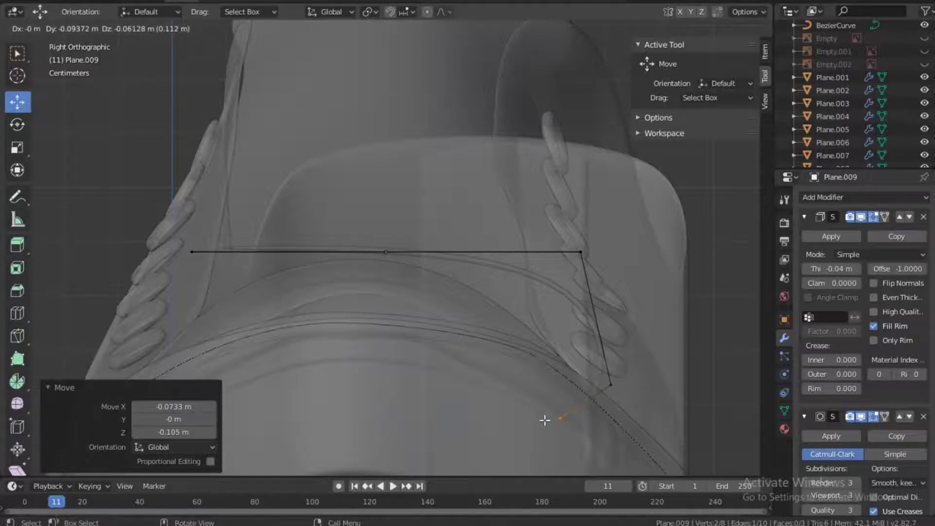
click(545, 420)
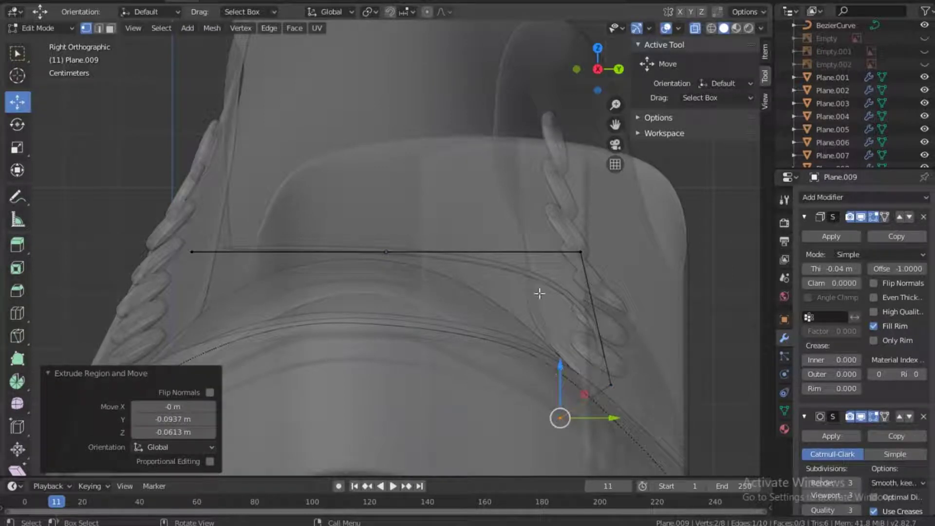
Extrude the strip's opposite end down and inward as well, and shift that folded section over its front eyelet in top view
drag(560, 231, 603, 276)
click(184, 262)
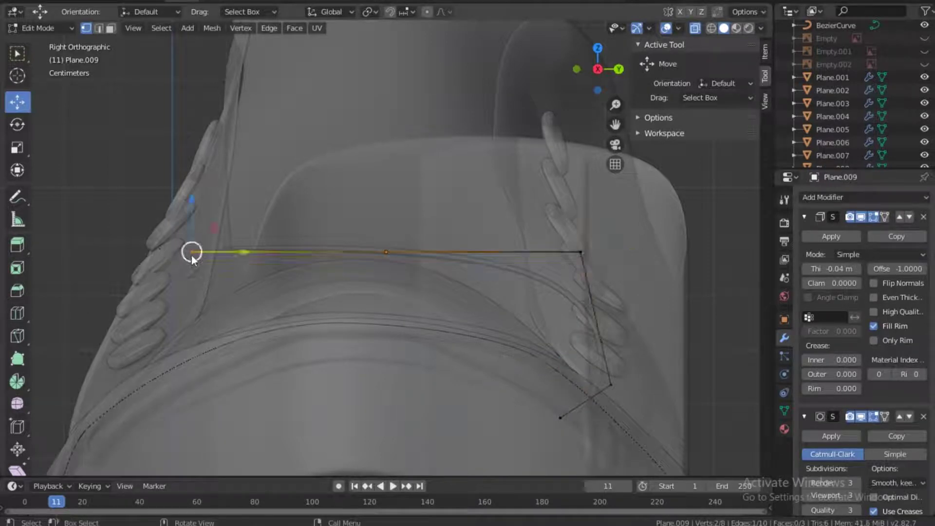
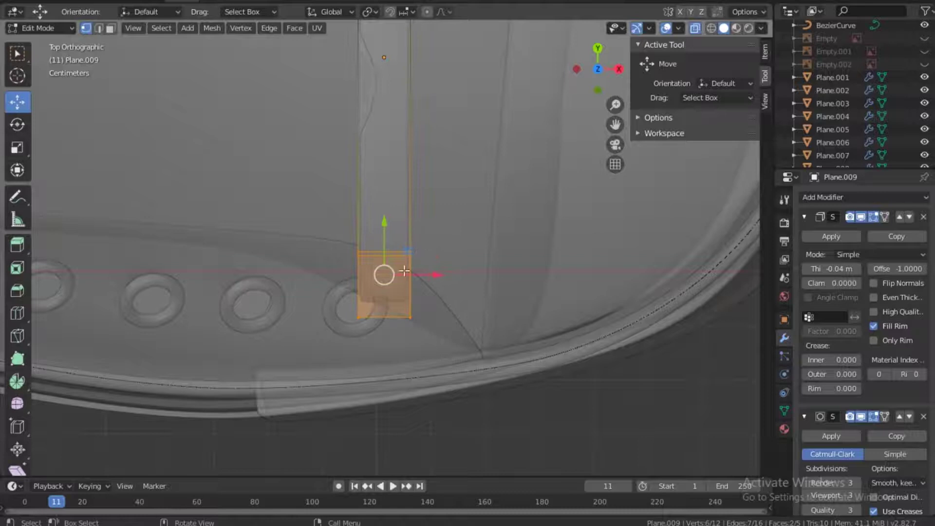
drag(385, 274, 353, 291)
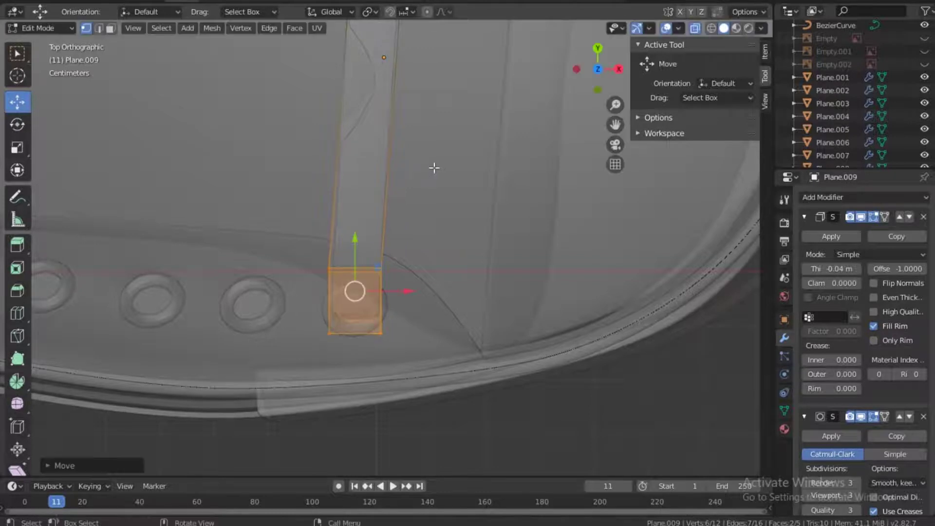
shift+middle_drag(452, 149, 414, 432)
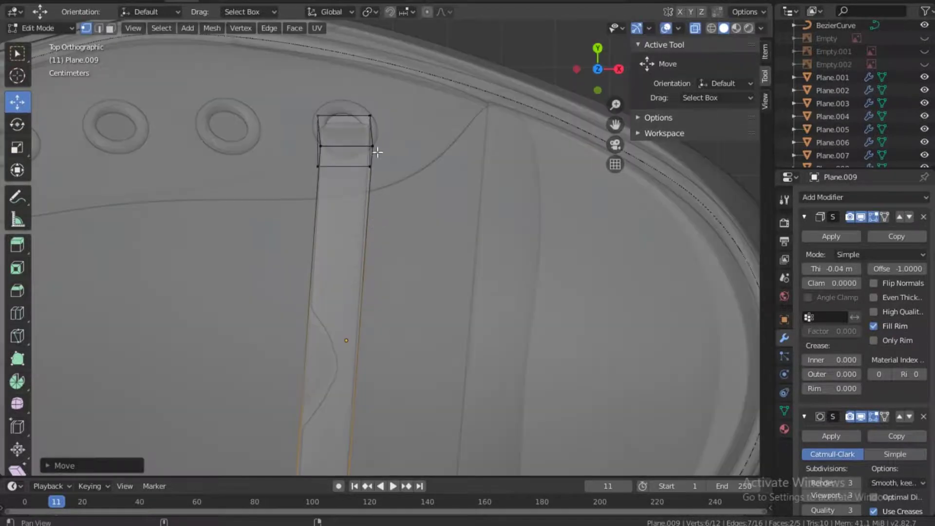
Turn off X-ray display, add a loop cut across the middle of the strip and raise it slightly along Z
drag(597, 68, 587, 85)
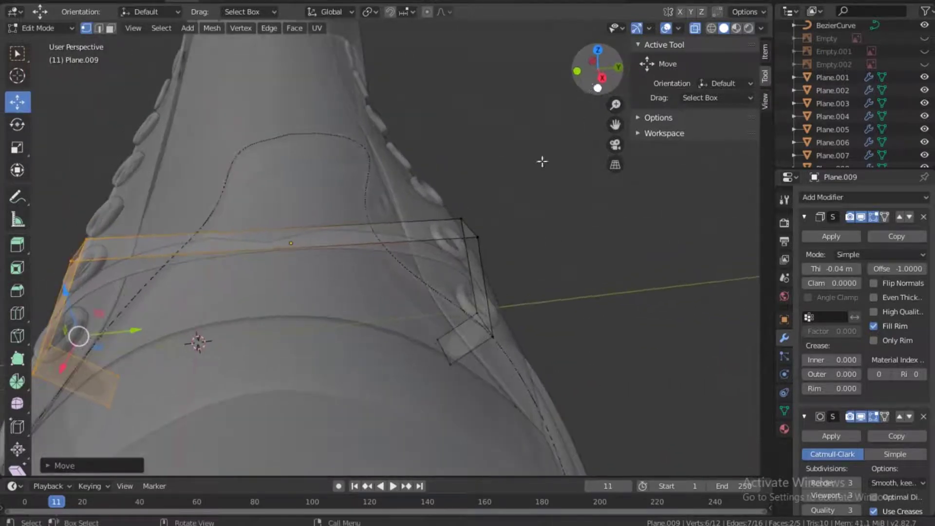
click(516, 226)
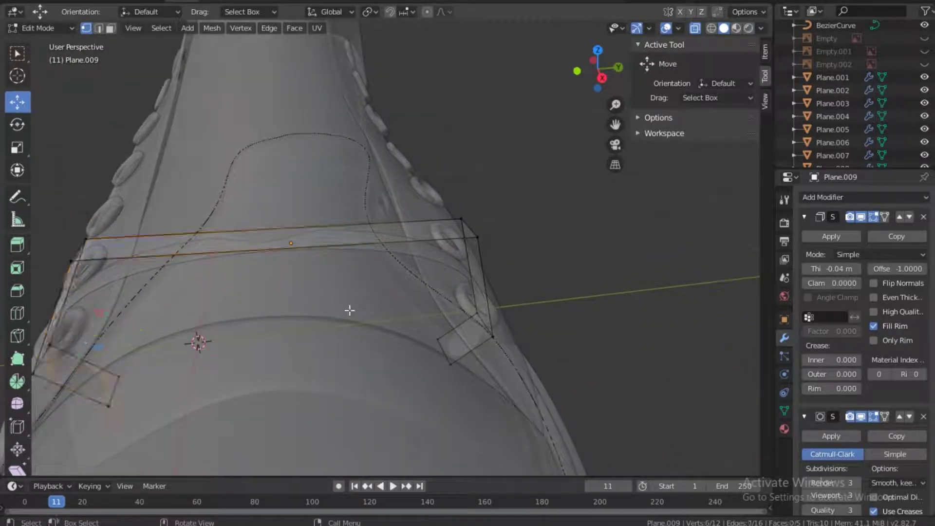
click(691, 29)
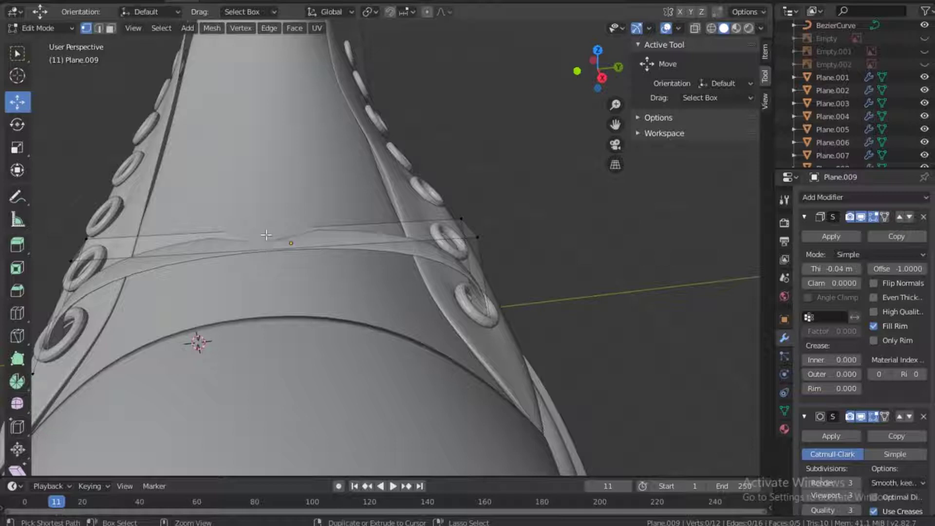
key(ctrl+r)
click(293, 234)
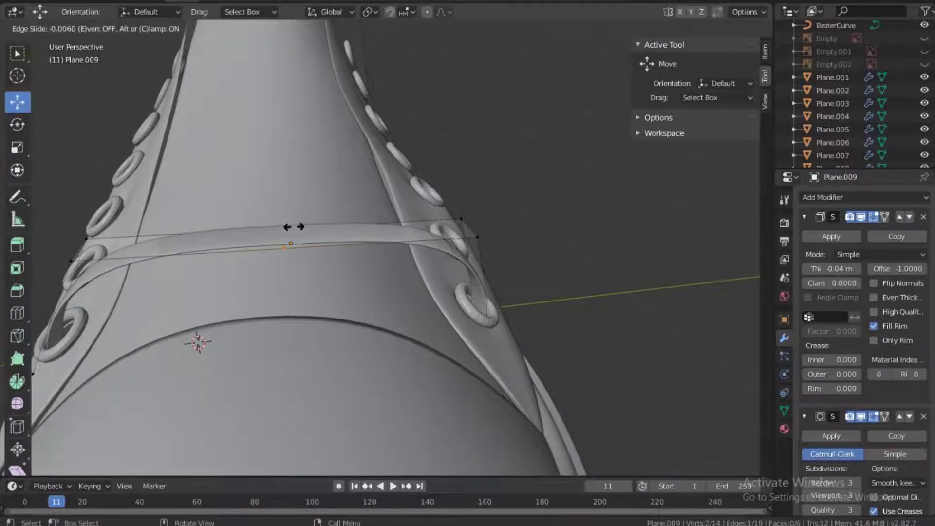
click(293, 227)
drag(281, 201, 282, 196)
Lower the strip's two bend edges along Z, about 0.11 m on one side and about 0.09 m on the other
drag(440, 211, 491, 252)
drag(473, 194, 474, 239)
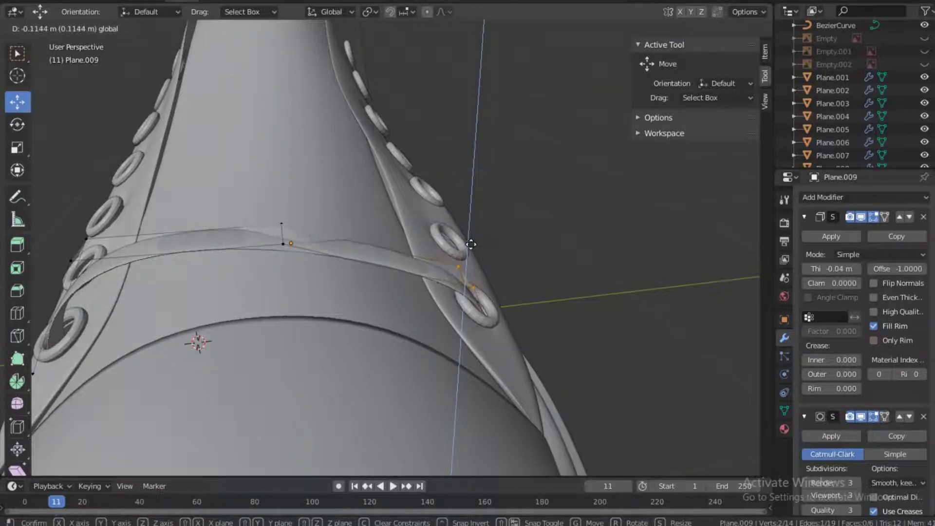
click(471, 244)
click(80, 229)
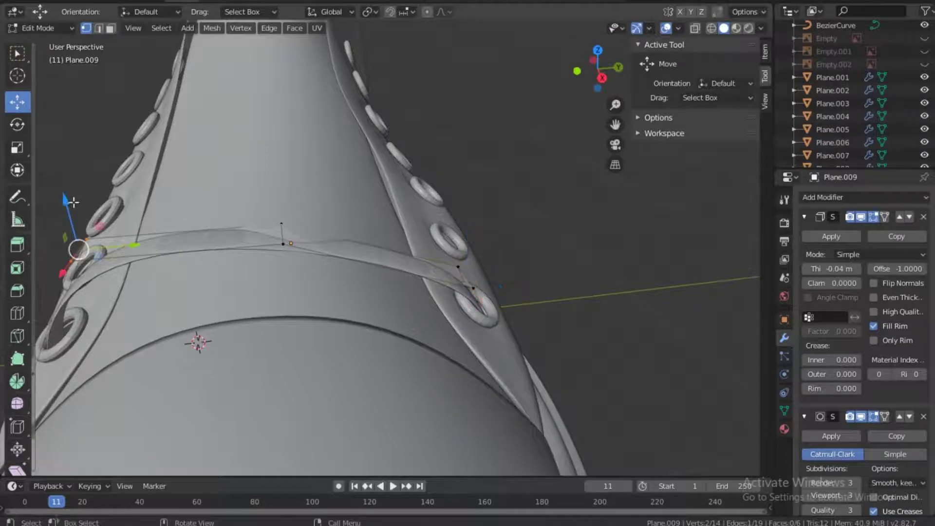
key(g)
key(z)
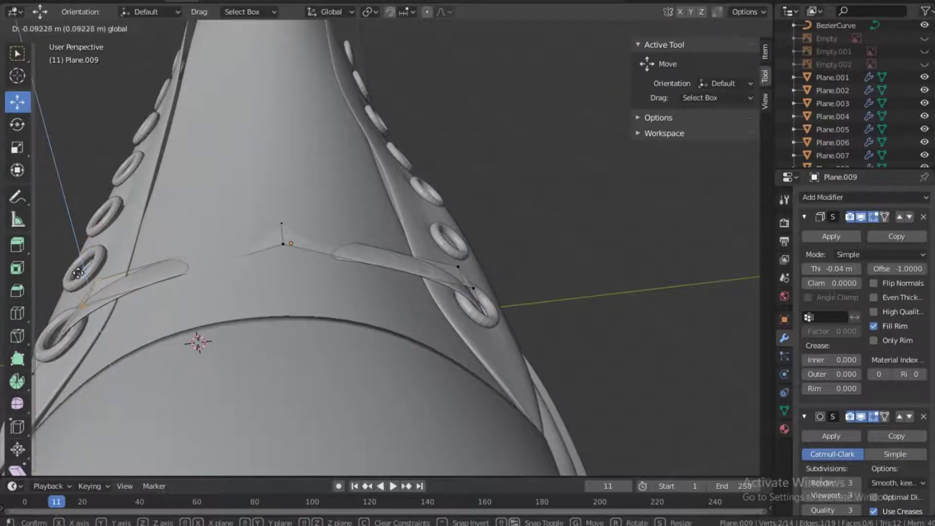
click(80, 275)
Add one centred loop cut to each half of the strip, between the middle loop and the bend edges
key(ctrl+r)
click(213, 257)
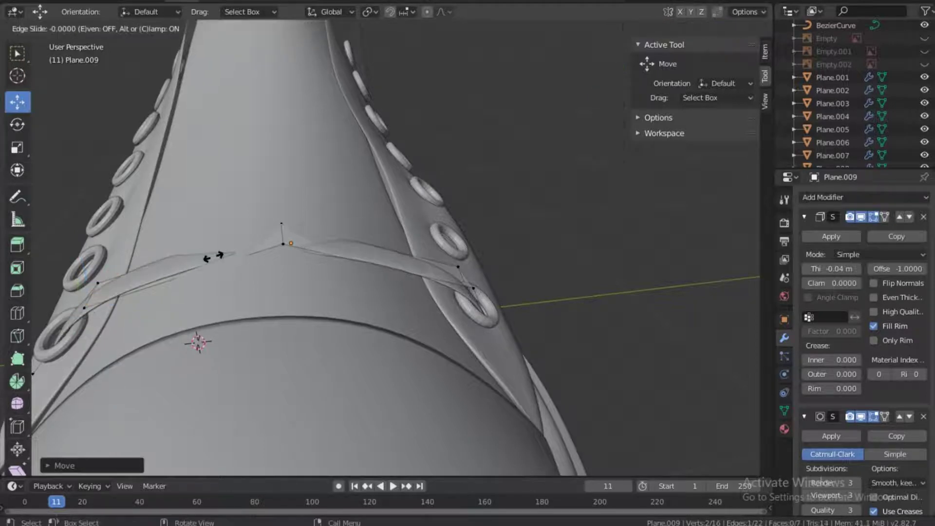
click(212, 252)
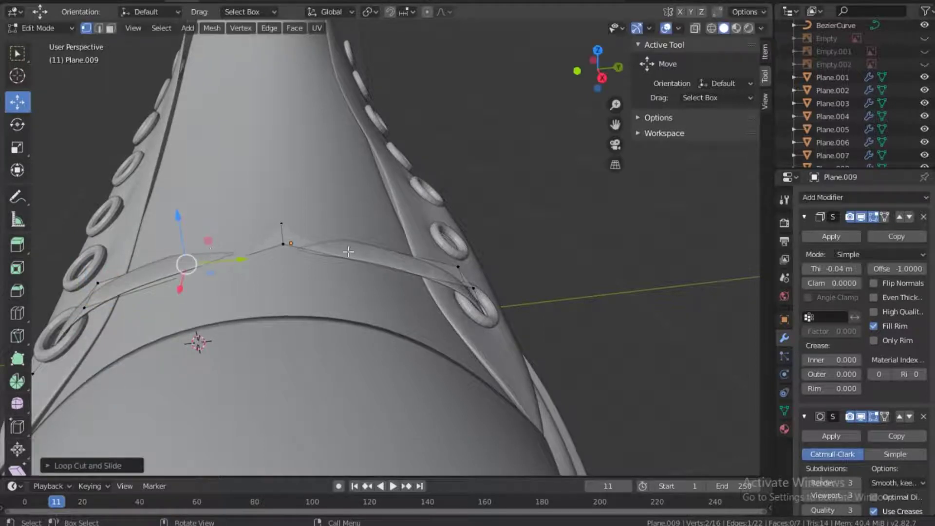
key(ctrl+r)
click(373, 262)
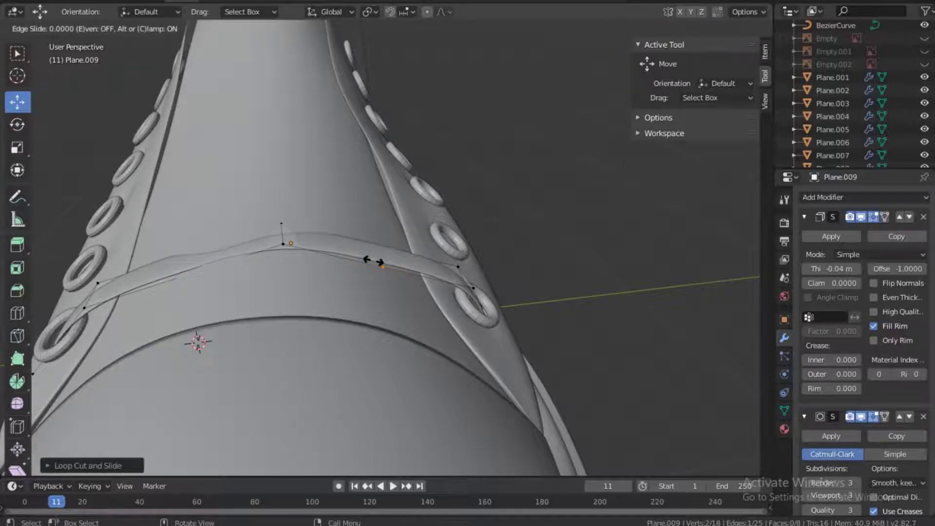
click(374, 261)
Raise the two side loops slightly along Z and fine-tune the middle loop's height so the strip arches over the tongue
drag(379, 210, 380, 199)
drag(159, 221, 227, 304)
drag(182, 216, 179, 204)
drag(261, 210, 308, 267)
mouse_move(278, 194)
mouse_down()
mouse_move(276, 207)
mouse_move(271, 182)
mouse_move(276, 197)
mouse_up()
key(Tab)
scroll(353, 254, down, 3)
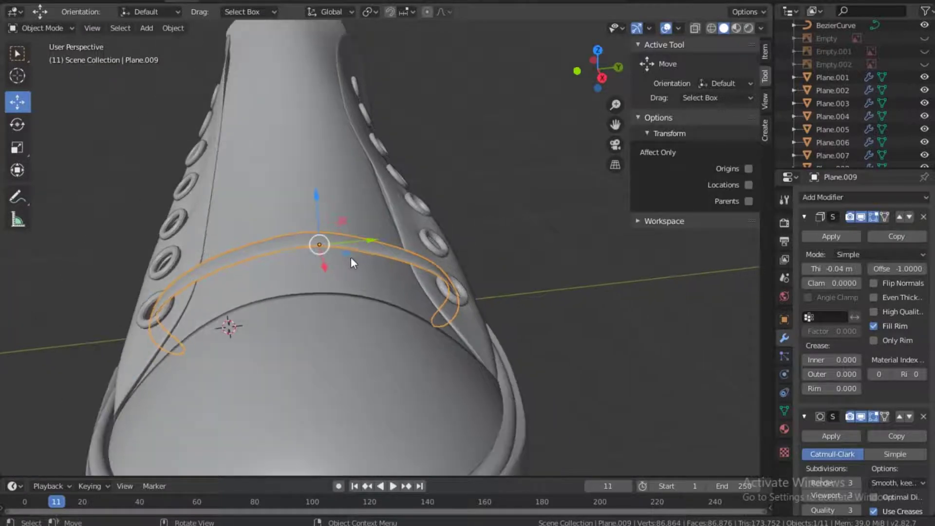
Apply Shade Smooth to the lace strip object
click(284, 251)
click(285, 241)
right_click(286, 248)
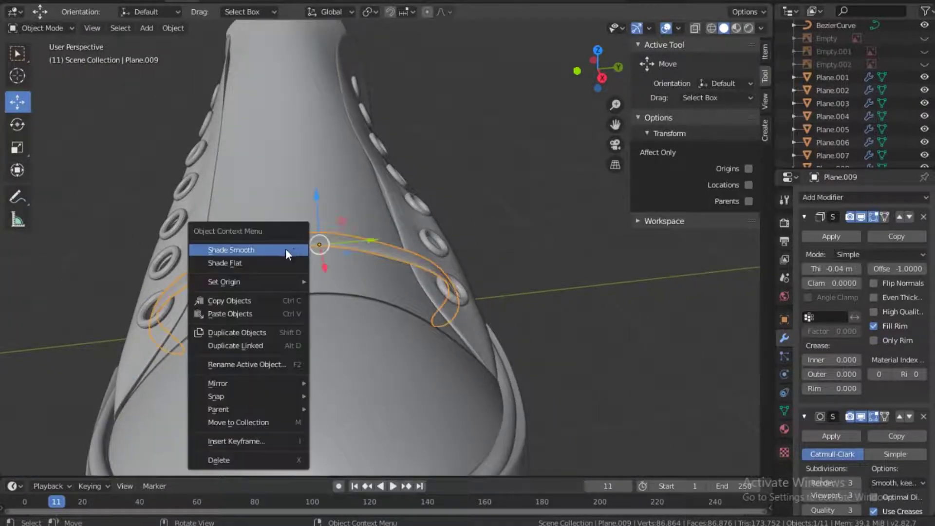
click(297, 247)
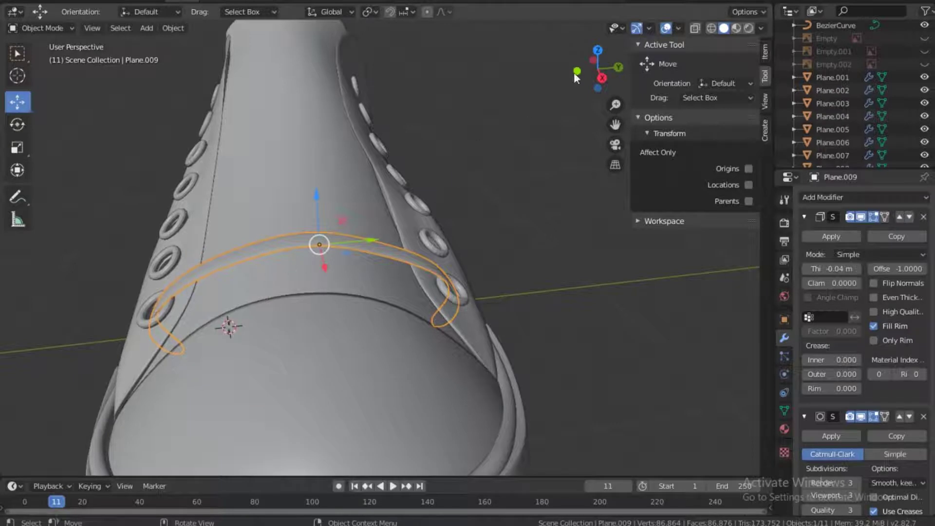
Lower the strip's bend edge on one side along Z to the front eyelet's opening
drag(590, 68, 448, 49)
drag(611, 48, 617, 43)
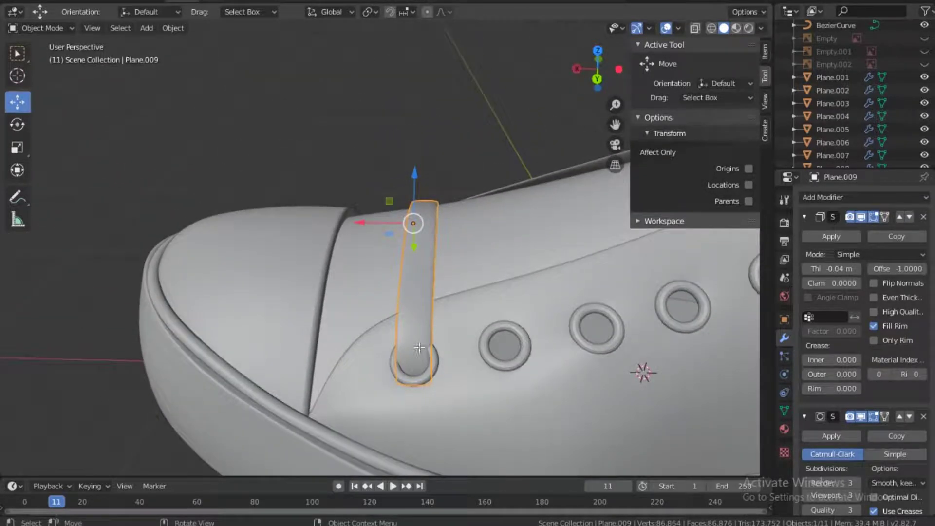
key(Tab)
drag(380, 320, 457, 342)
drag(415, 296, 418, 361)
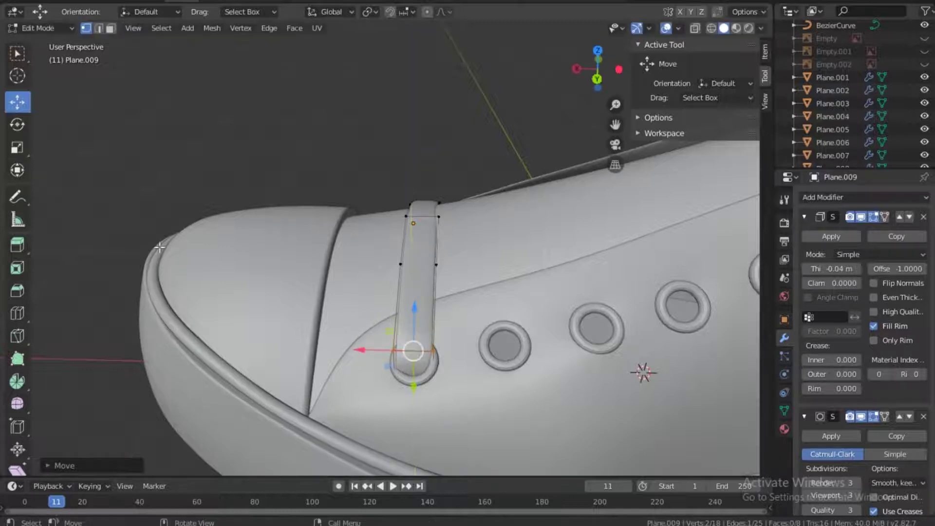
Scale the bend edge narrower along X to fit inside the eyelet and lower it slightly along Z
click(17, 147)
drag(363, 350, 384, 350)
click(18, 102)
drag(414, 310, 419, 322)
Add a loop cut to the strip just above the eyelet and nudge it outward from the side panel
key(g)
key(g)
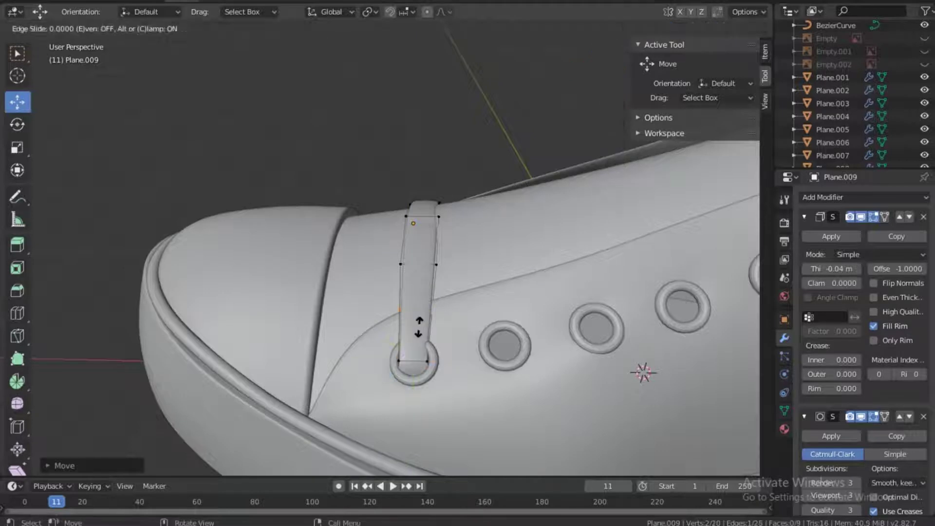
click(419, 325)
drag(421, 336, 418, 347)
Adjust the new loop to follow the side panel and move the bend edge inward into the eyelet
drag(598, 74, 703, 88)
middle_drag(465, 195, 469, 188)
drag(431, 234, 443, 261)
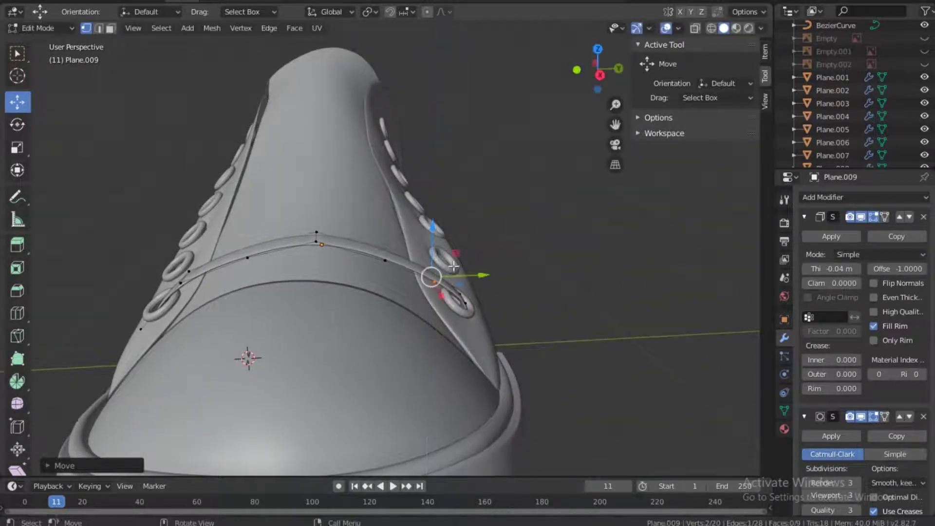
click(477, 300)
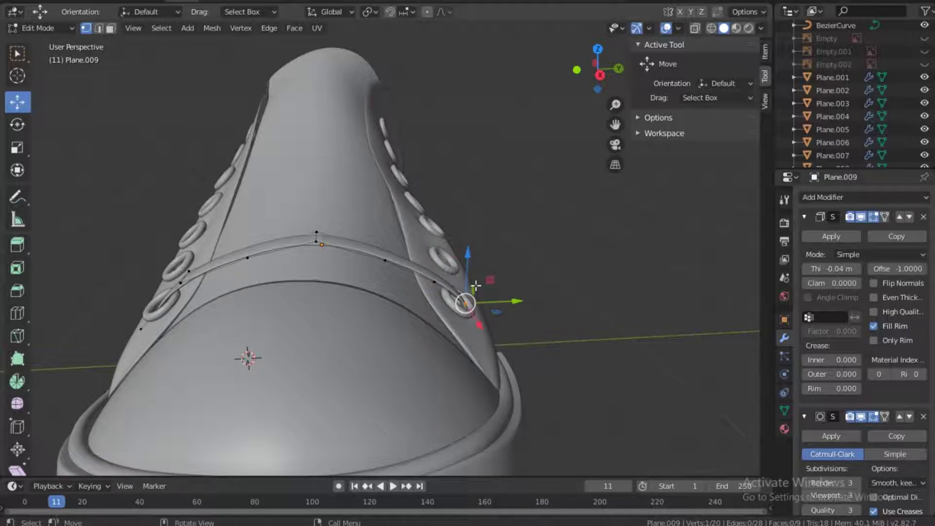
drag(481, 298, 485, 301)
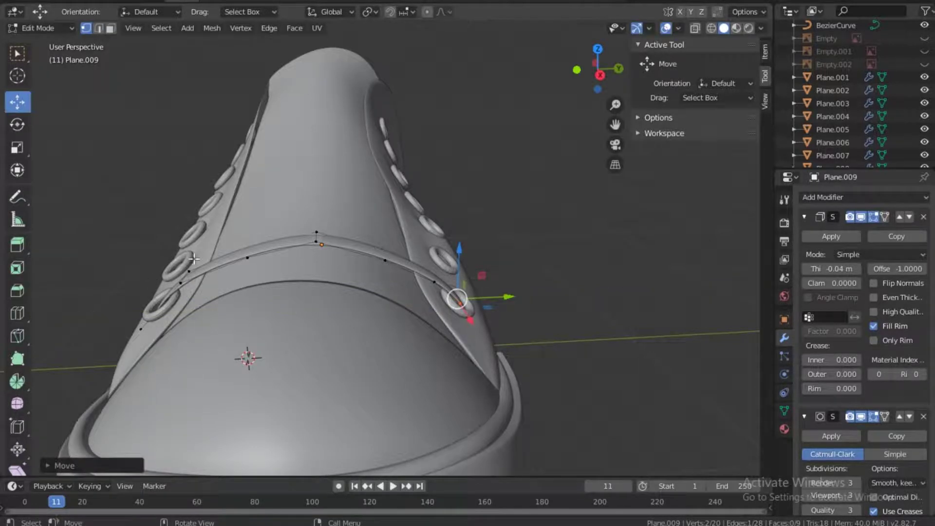
Add a loop cut to the strip at the front eyelet on the shoe's opposite side
drag(600, 69, 689, 68)
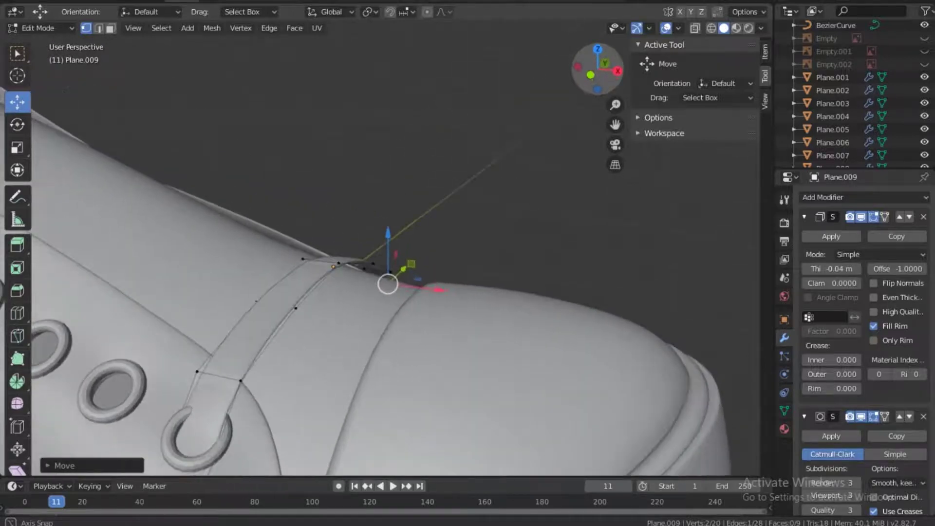
key(ctrl+r)
click(203, 425)
click(205, 423)
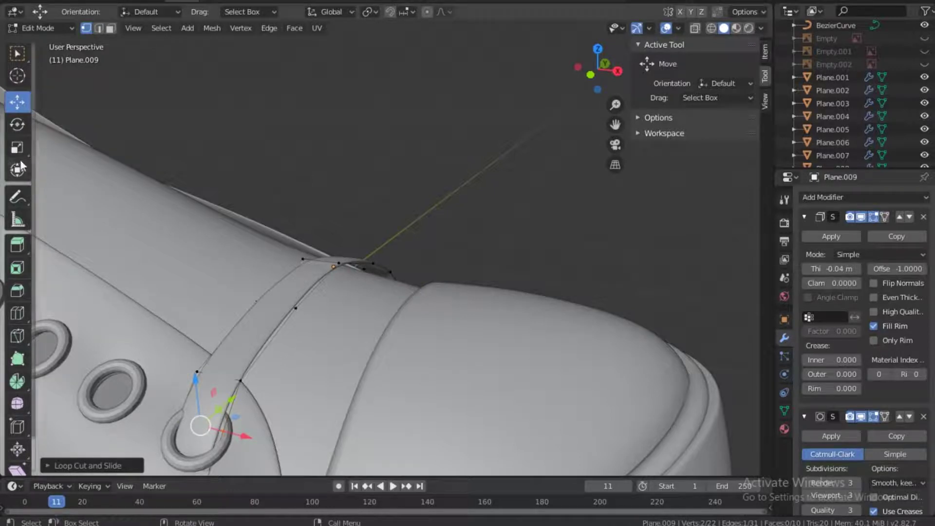
Scale the new loop to fit inside the eyelet and shift the strip's lower corner vertex toward the eyelet's centre
key(shift+space)
key(s)
drag(244, 437, 191, 392)
key(shift+space)
key(g)
scroll(220, 416, down, 3)
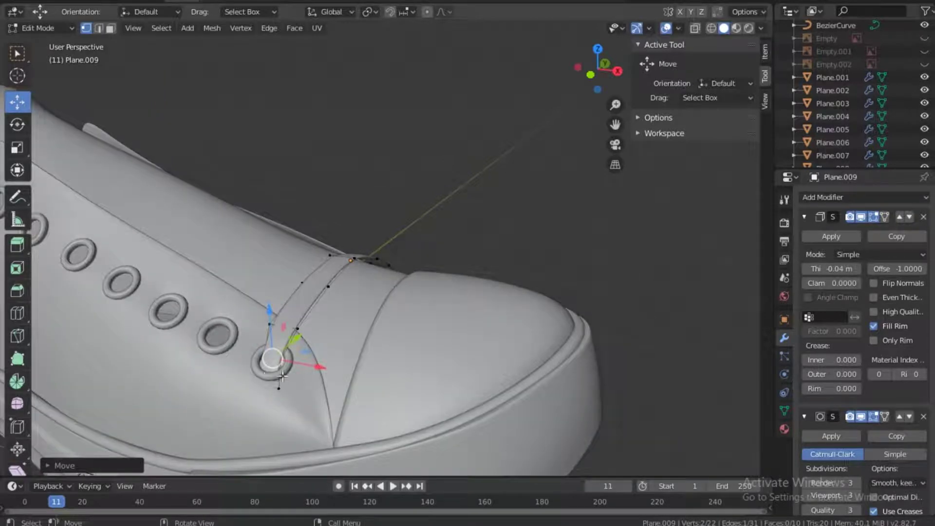
click(268, 384)
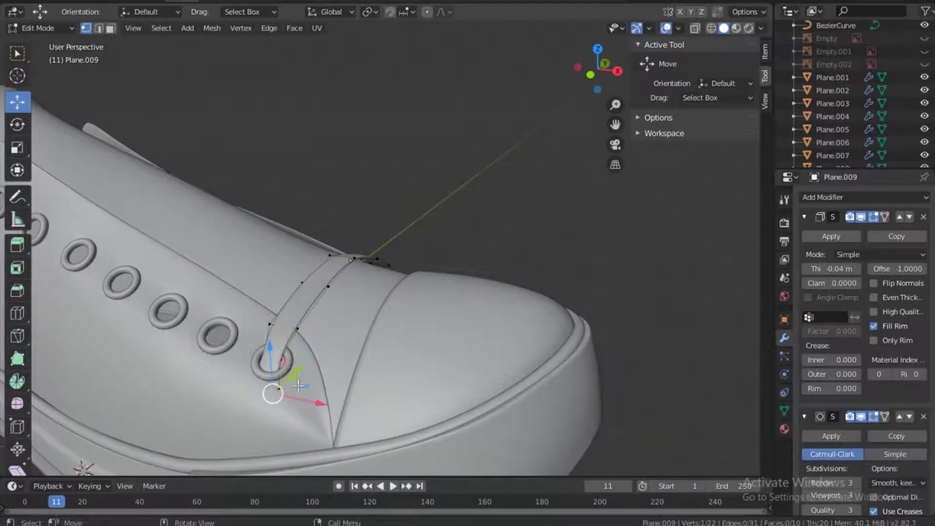
drag(294, 387, 312, 354)
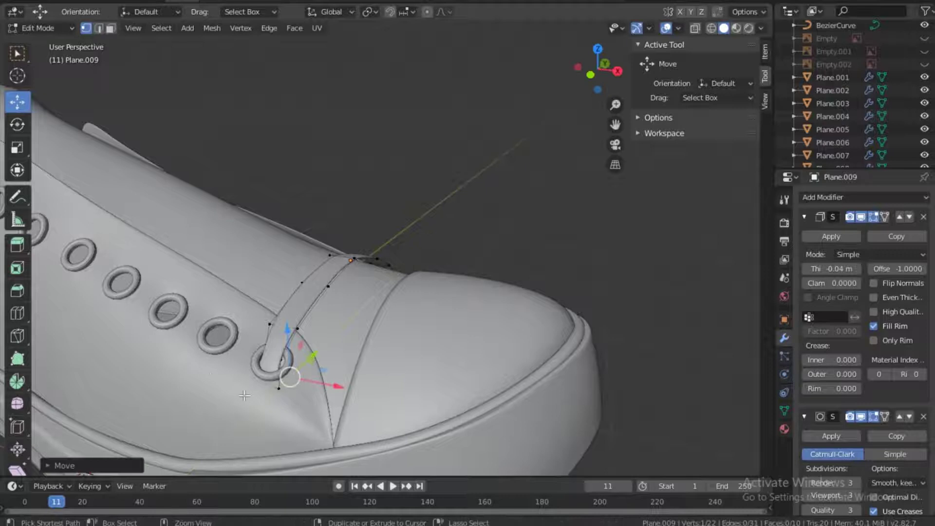
Move the strip's end edge inward behind the eyelet and lower the edge that sits inside it
click(98, 28)
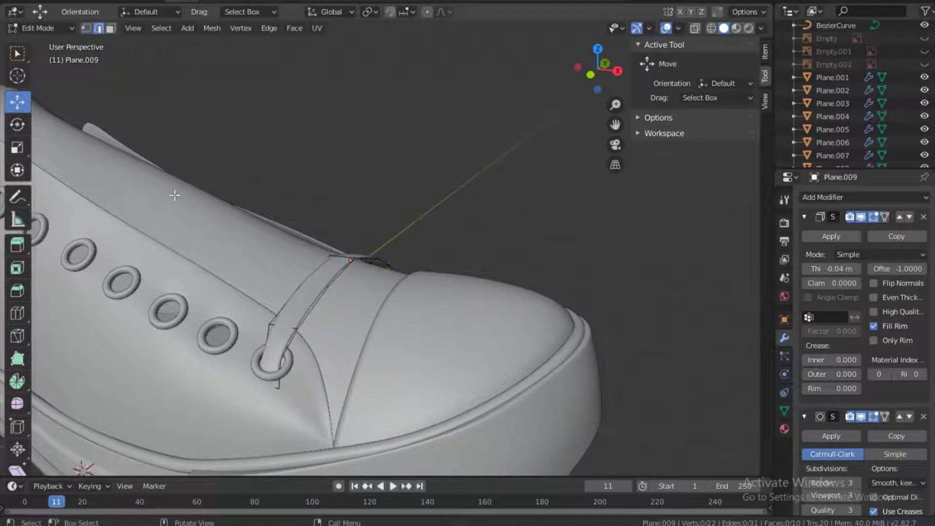
click(276, 389)
mouse_move(294, 361)
mouse_down()
mouse_move(309, 340)
mouse_move(273, 349)
mouse_move(289, 345)
mouse_move(279, 346)
mouse_move(266, 318)
mouse_move(310, 369)
mouse_up()
click(273, 356)
drag(282, 328, 281, 337)
Viewed from above, align the edge inside the eyelet along X and Y, and nudge the edge above it along X
drag(590, 74, 613, 120)
drag(355, 385, 355, 381)
drag(405, 440, 407, 440)
click(358, 404)
drag(387, 403, 389, 403)
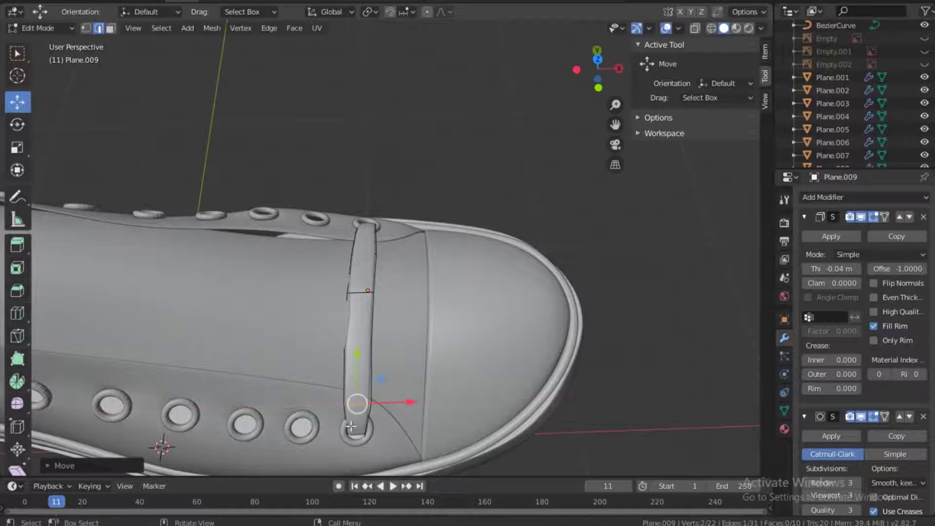
Add another loop cut to the first strip and shift it and the neighbouring tongue edge along Y
key(g)
key(g)
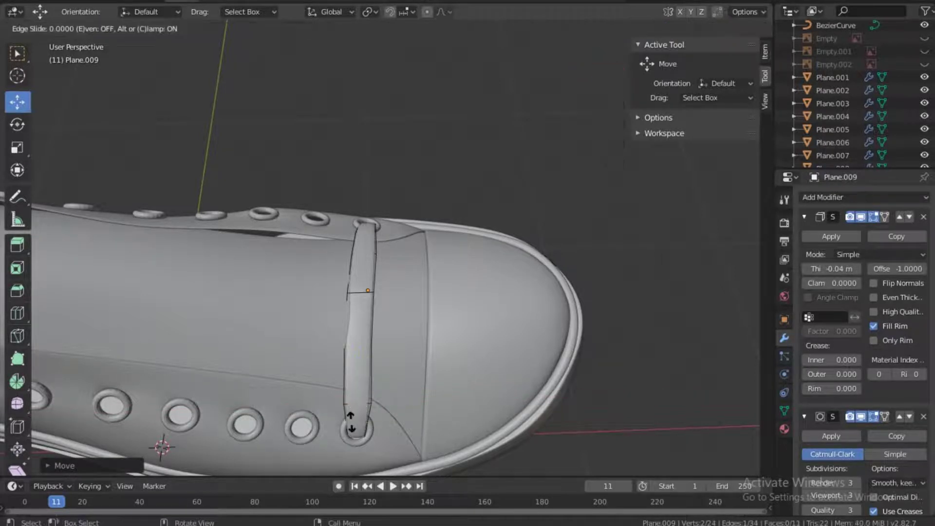
click(350, 422)
drag(357, 373, 359, 385)
click(347, 320)
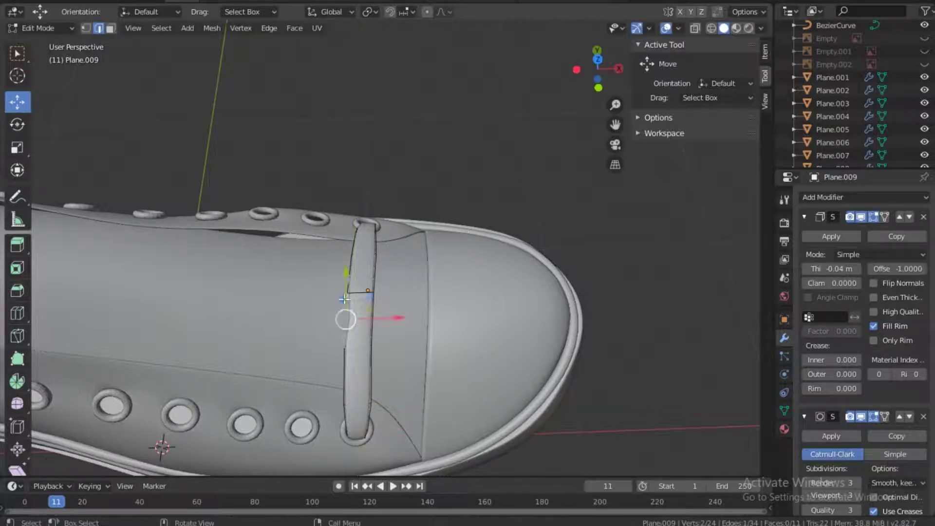
drag(346, 320, 346, 314)
Fine-tune the strip's height over the tongue and pick the vertex at its crest
key(Tab)
drag(599, 70, 408, 301)
key(Tab)
drag(440, 319, 443, 323)
key(Tab)
middle_drag(360, 259, 431, 281)
click(433, 282)
key(Tab)
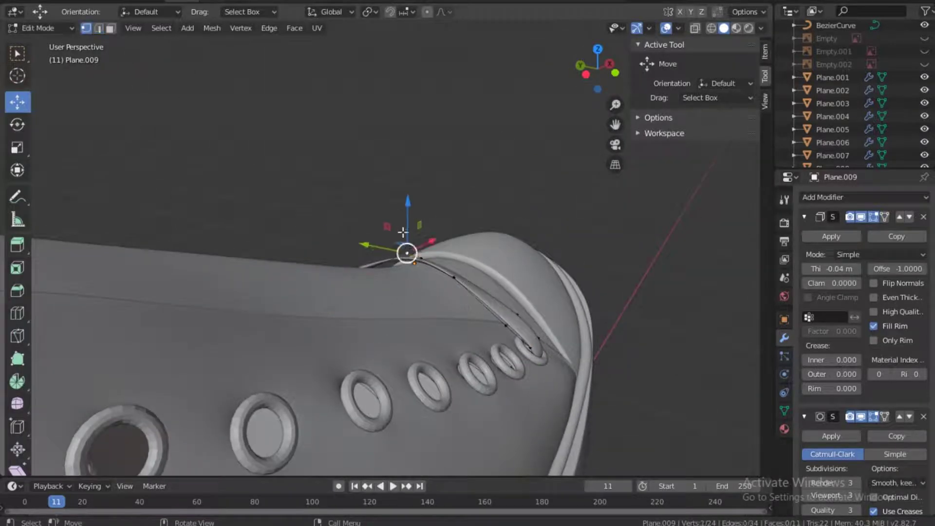
Move the strip edge between the tongue and the eyelet along Y to even out the arch
key(Tab)
middle_drag(550, 153, 231, 311)
key(Tab)
key(g)
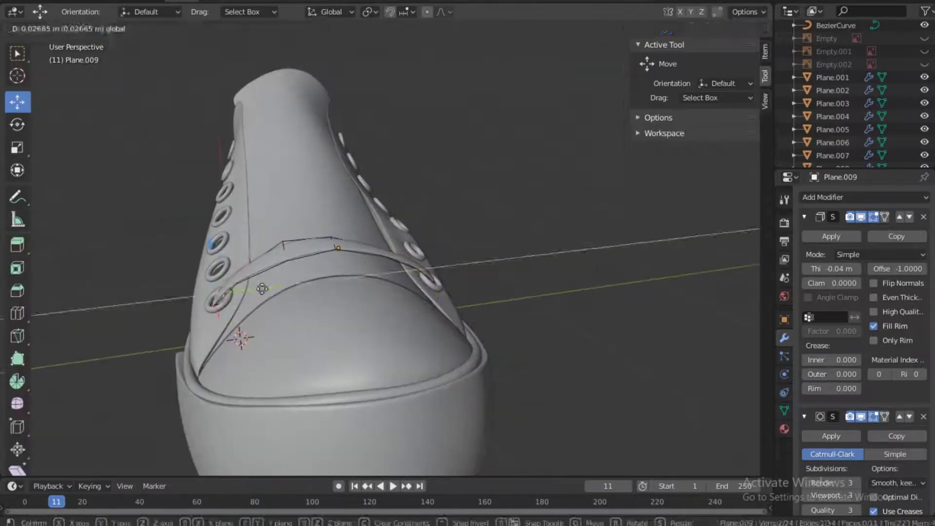
drag(249, 302, 251, 304)
key(Tab)
click(545, 117)
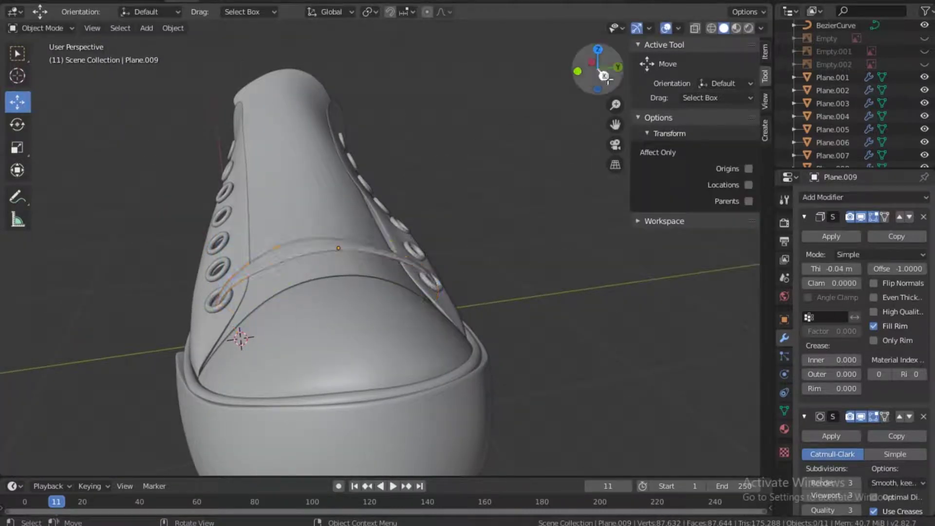
Shift the strip edge just above the side eyelet along X and lower it slightly along Z
drag(603, 77, 696, 80)
click(306, 413)
key(Tab)
click(296, 379)
drag(332, 394, 337, 397)
drag(306, 364, 305, 370)
key(Tab)
click(479, 237)
Set the lace strip's Solidify thickness to -0.06 m and save the file
drag(603, 74, 509, 76)
middle_drag(341, 273, 425, 241)
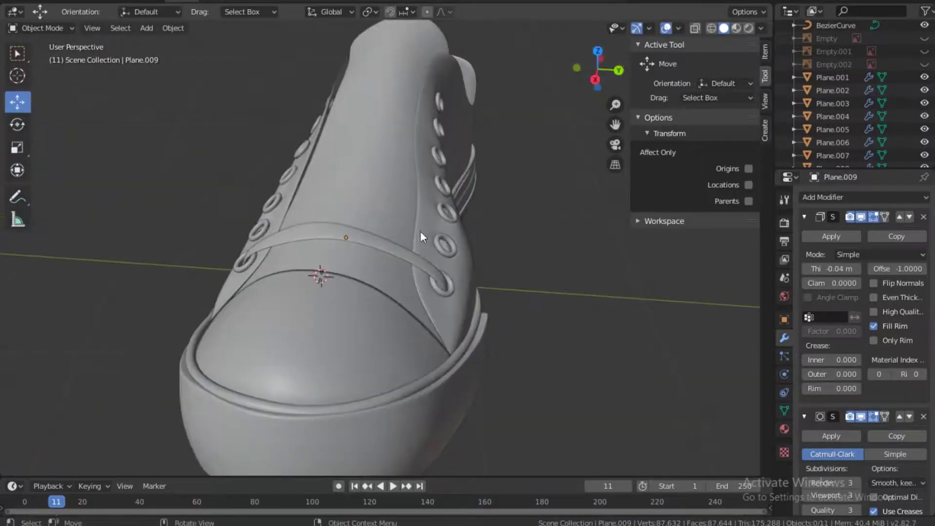
click(840, 272)
click(821, 269)
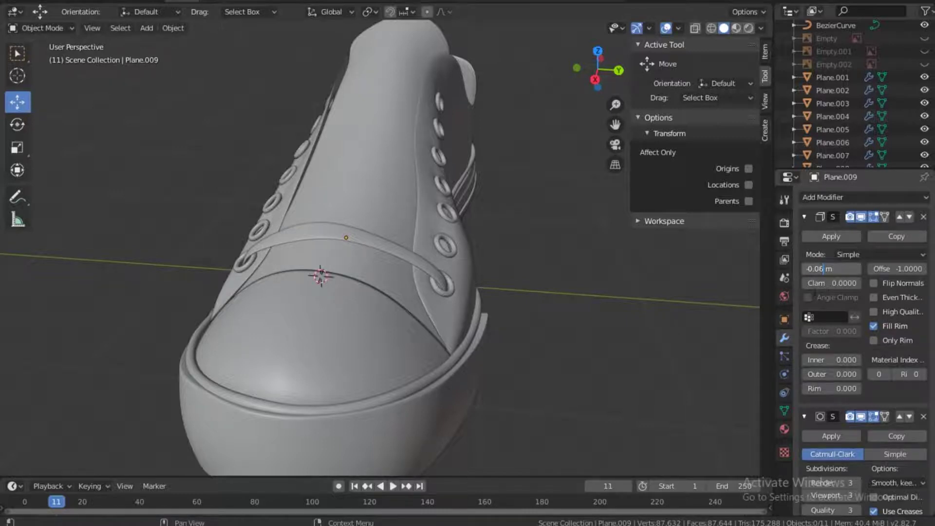
key(Return)
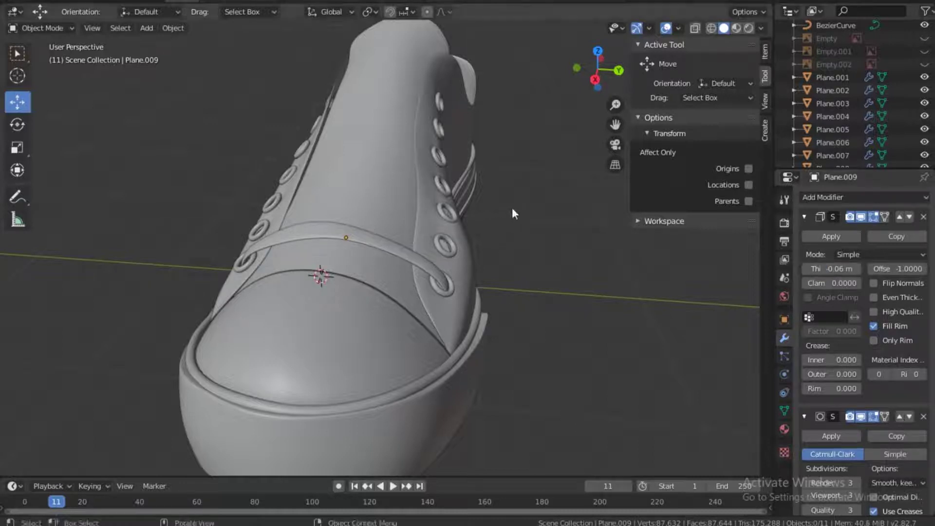
middle_drag(417, 261, 409, 244)
key(ctrl+s)
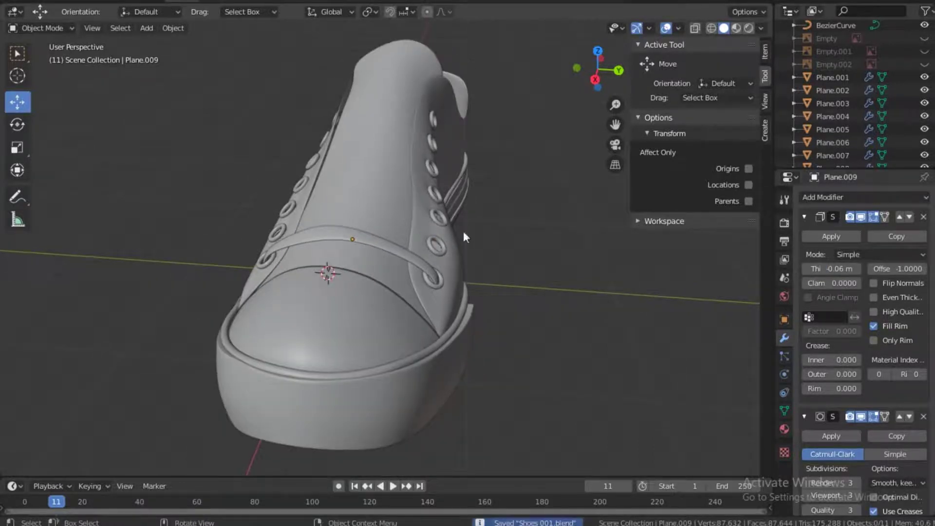
Duplicate the whole lace strip from the top view and place the copy about 0.22 m back along X at the second eyelets
drag(592, 73, 481, 82)
click(374, 218)
key(Tab)
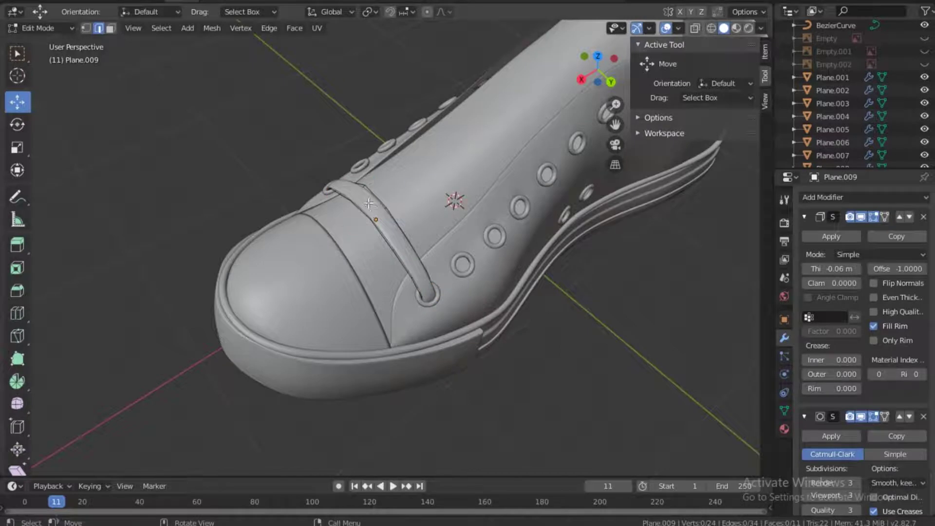
key(a)
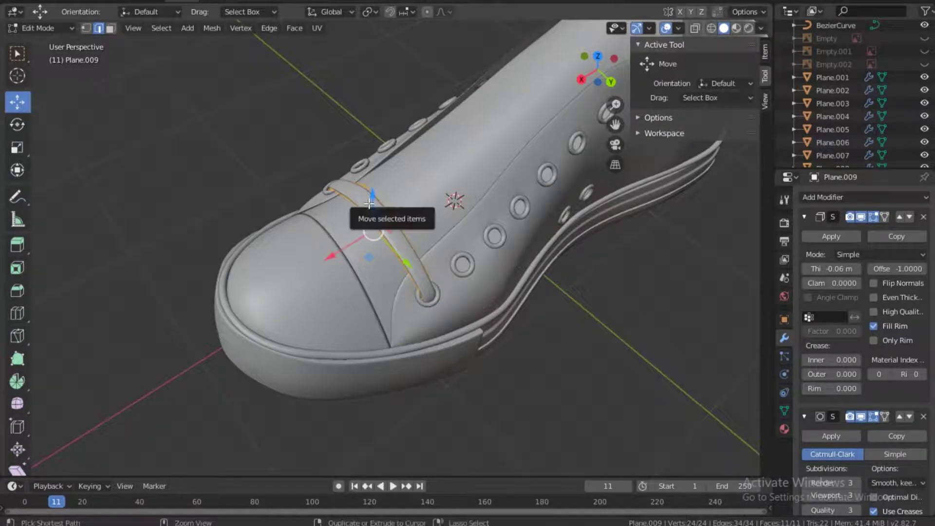
key(grave)
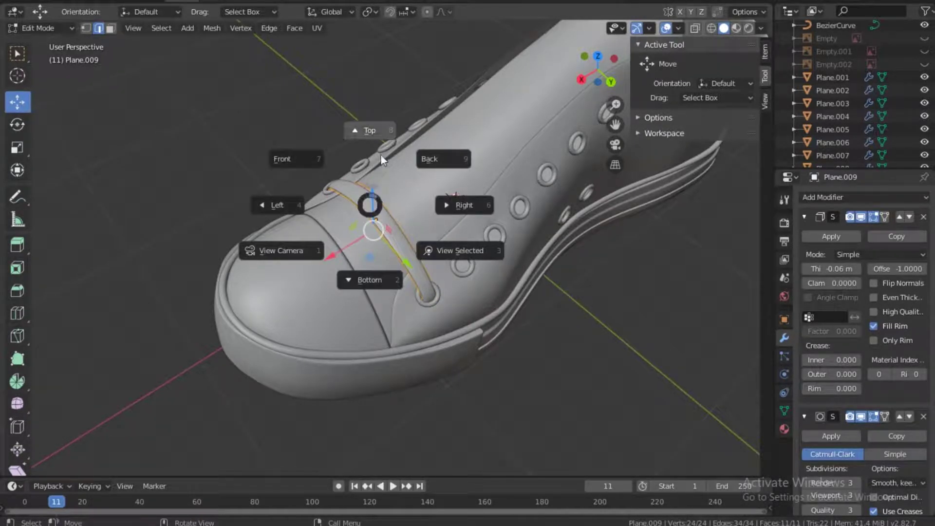
click(381, 168)
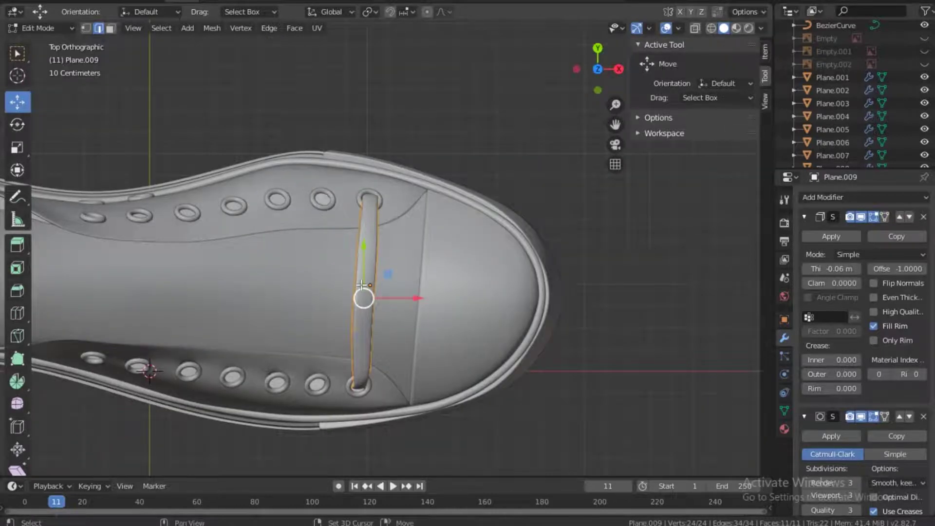
key(shift+d)
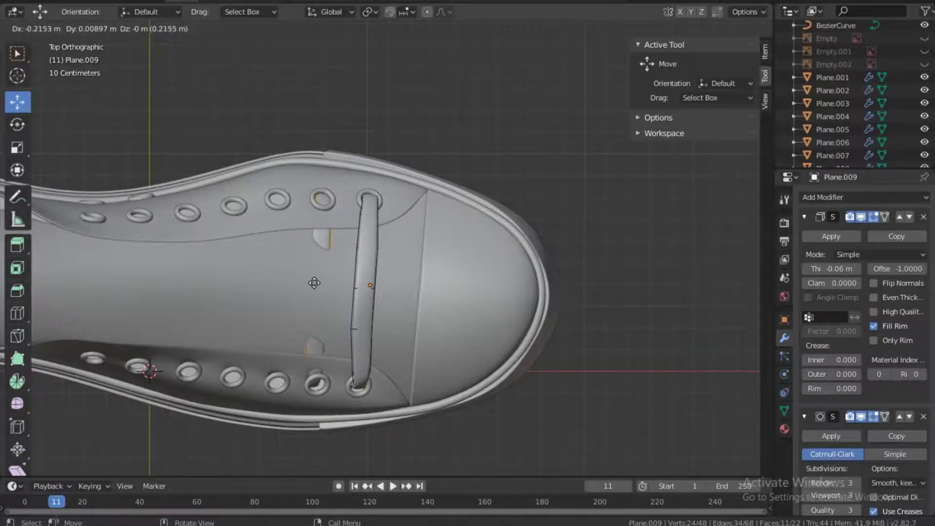
click(315, 283)
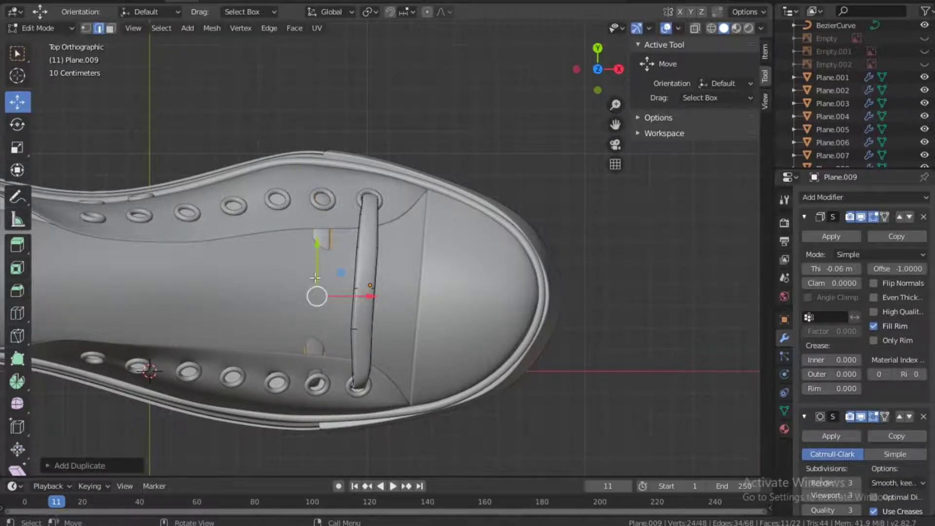
Raise the duplicated strip about 0.05 m along Z so it meets the second pair of eyelets
key(grave)
click(421, 220)
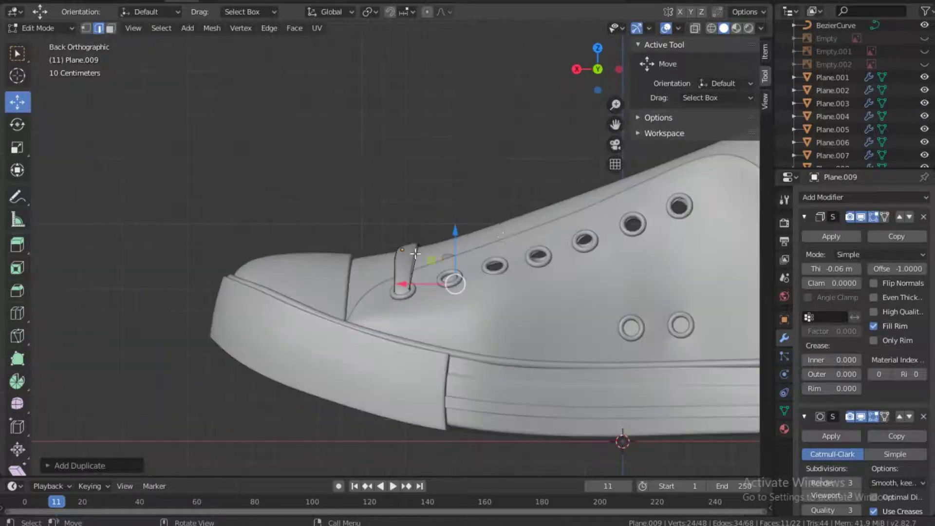
drag(453, 234, 447, 224)
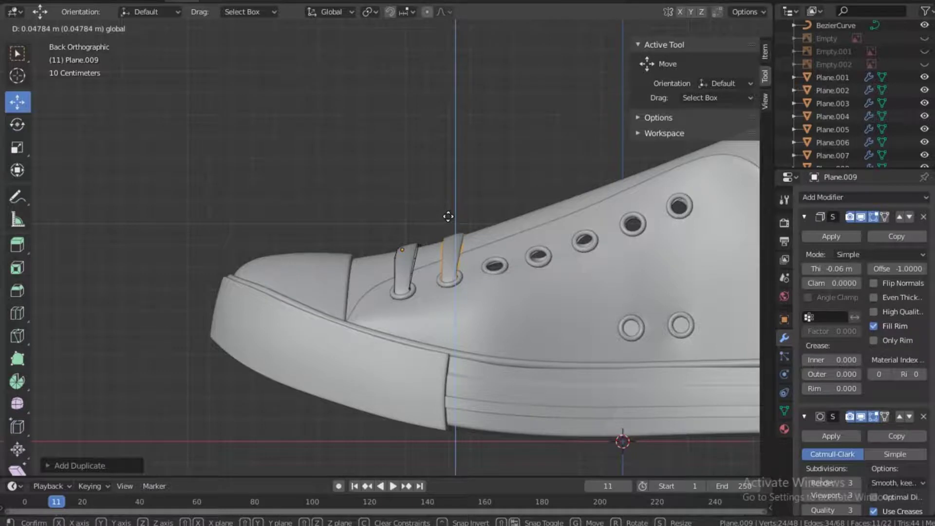
drag(448, 216, 468, 225)
mouse_move(582, 86)
mouse_down()
mouse_move(517, 122)
mouse_move(575, 128)
mouse_move(570, 140)
mouse_move(509, 137)
mouse_move(570, 120)
mouse_move(587, 101)
mouse_move(463, 146)
mouse_move(441, 116)
mouse_move(555, 173)
mouse_move(584, 75)
mouse_up()
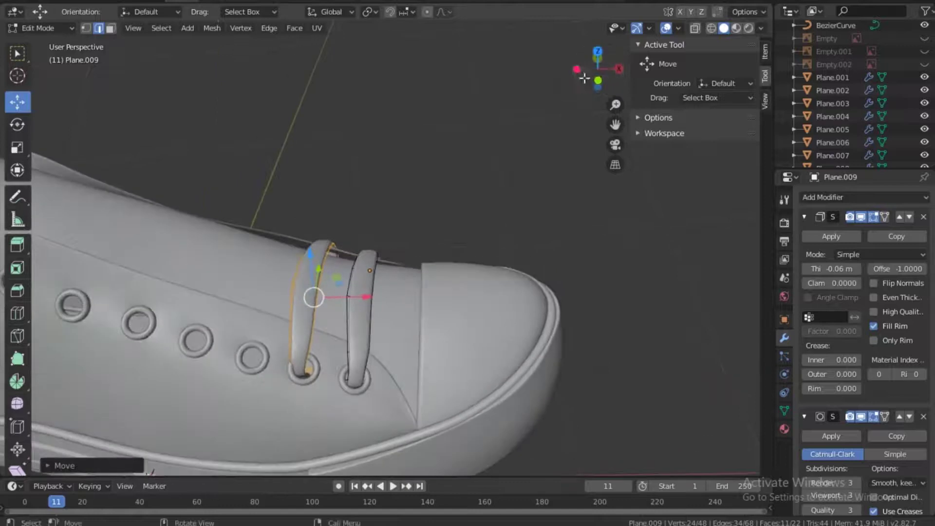
Select the second strip's lower edges through the mesh from the front view and move them into the near-side eyelet
click(306, 358)
key(grave)
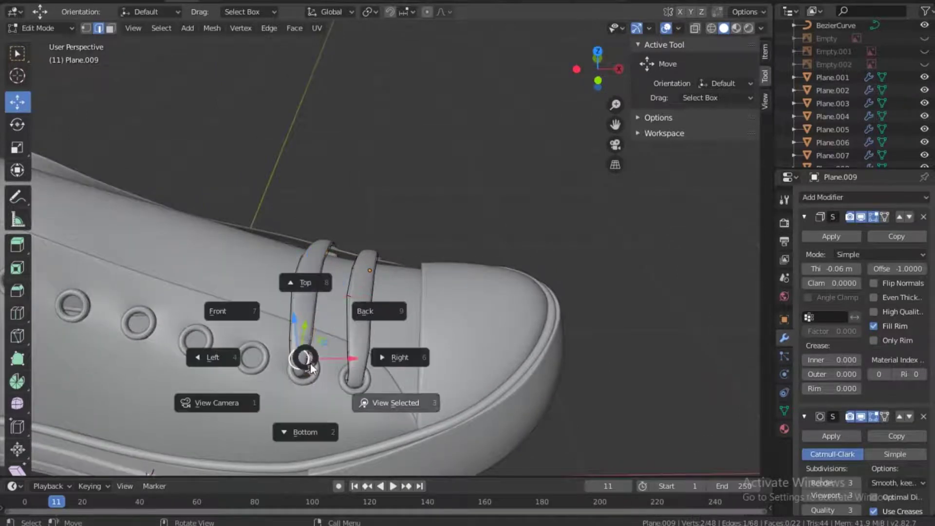
click(372, 308)
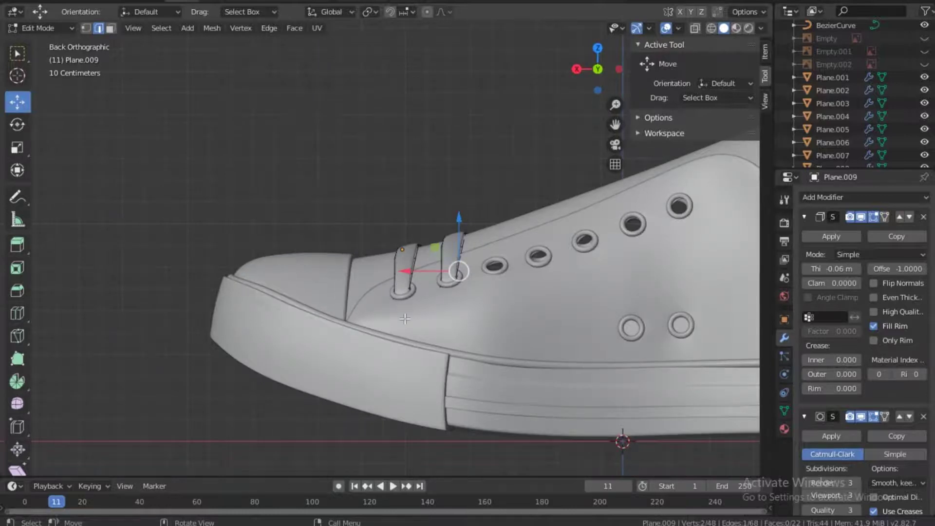
key(KP_1)
click(325, 277)
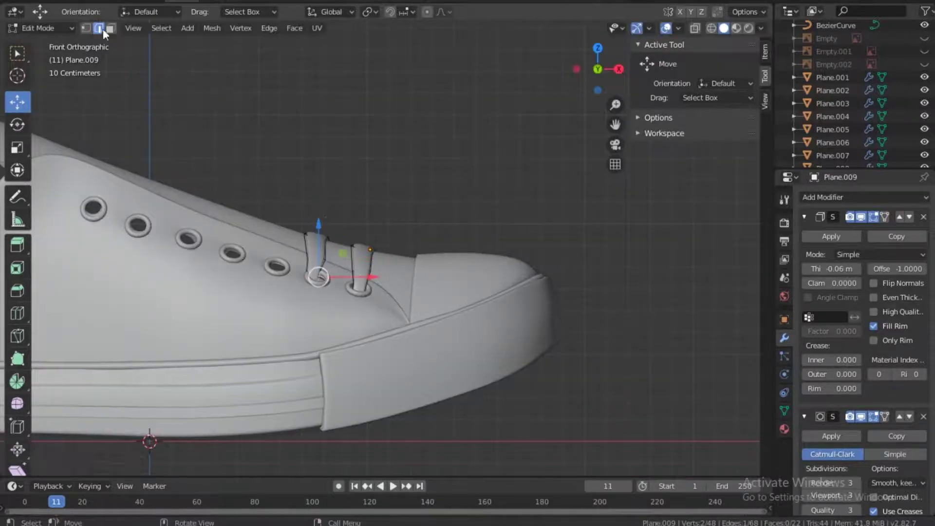
key(alt+z)
scroll(312, 287, up, 2)
click(277, 298)
shift+click(277, 307)
shift+click(278, 337)
drag(322, 313, 318, 291)
click(331, 313)
key(alt+z)
Adjust the second strip's individual edges above the eyelet so it runs smoothly up to the tongue
click(278, 289)
click(335, 303)
drag(366, 308, 386, 284)
click(340, 280)
click(286, 229)
drag(318, 233, 326, 238)
click(288, 263)
drag(322, 263, 323, 263)
click(308, 243)
From the top view, shift the second strip's edge near the opposite eyelet along X to straighten the strip
middle_drag(575, 75, 324, 188)
key(Tab)
scroll(389, 146, down, 1)
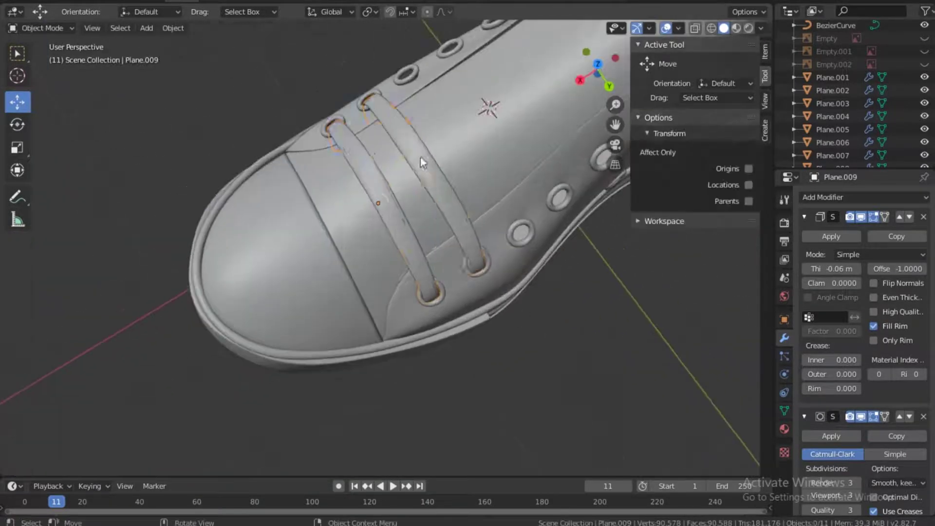
key(Tab)
key(grave)
click(453, 126)
key(g)
key(x)
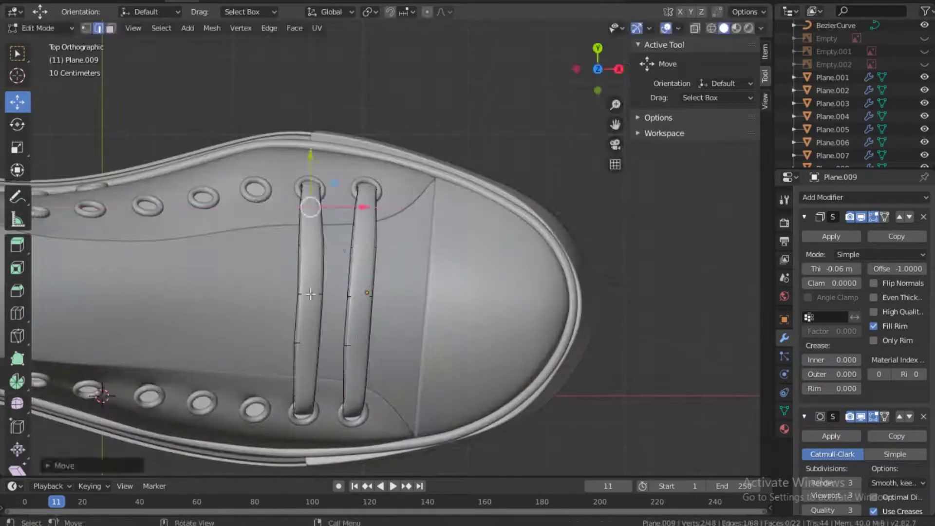
click(330, 294)
click(342, 212)
Select the second strip through the mesh and duplicate it about 0.2 m back along X to the third pair of eyelets
key(a)
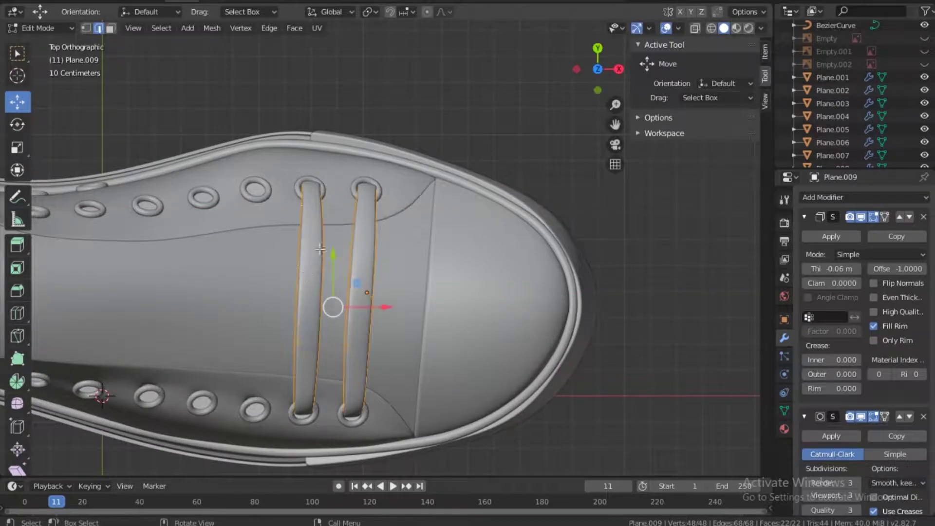
click(328, 271)
key(alt+z)
drag(274, 156, 332, 437)
key(shift+d)
key(z)
key(x)
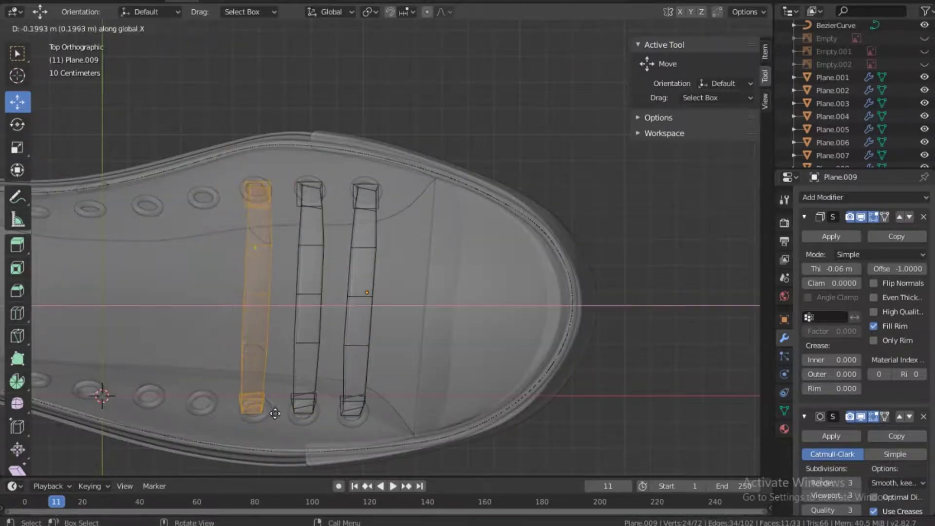
click(273, 413)
Raise the third strip along Z and nudge it along X to line up with its eyelet in the front view
click(695, 29)
key(KP_1)
drag(256, 225, 260, 213)
drag(294, 263, 299, 262)
From the back view, shift the third strip's lower edges along X into the eyelet and adjust its upper edge to match
key(grave)
click(360, 199)
scroll(562, 233, up, 2)
shift+middle_drag(562, 232, 401, 222)
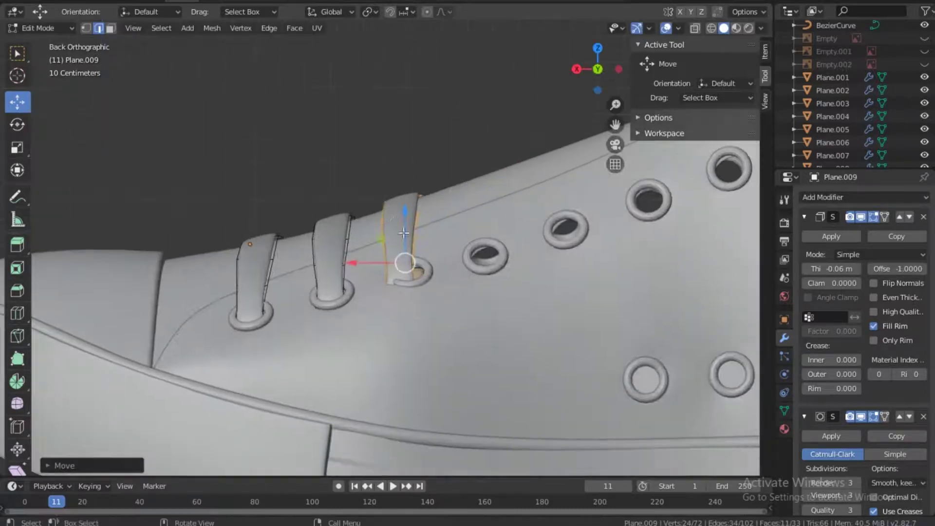
key(alt+z)
key(alt+z)
click(401, 273)
key(alt+z)
key(g)
key(x)
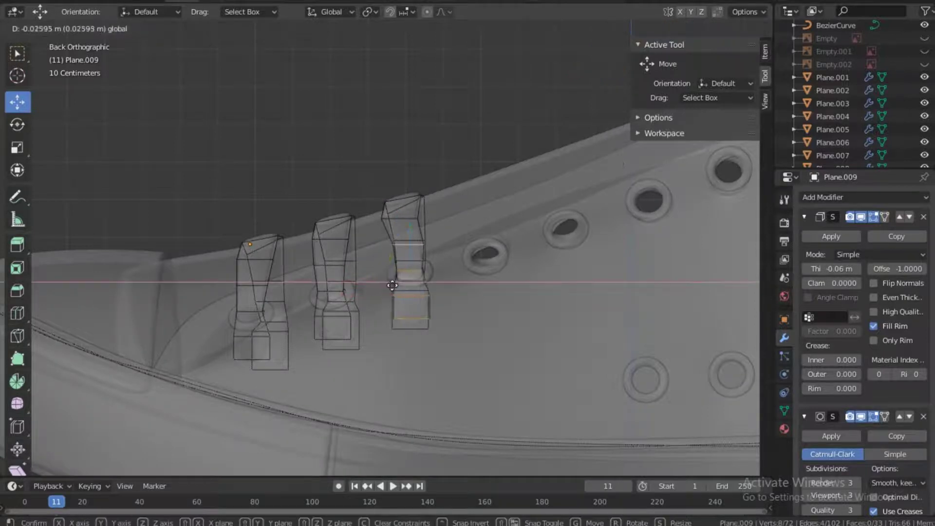
click(390, 214)
key(alt+z)
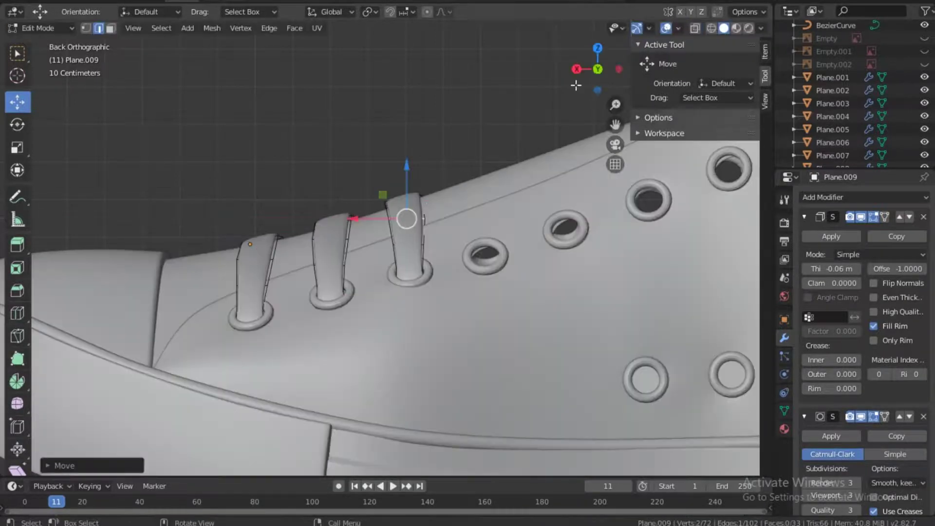
Move the third strip's edge over the tongue along X as seen from above
key(Tab)
drag(584, 80, 520, 72)
key(Tab)
click(598, 64)
key(g)
key(x)
click(391, 315)
Lower the third strip's edges slightly so they follow the tongue and side panel
drag(592, 85, 597, 39)
drag(539, 179, 543, 194)
drag(591, 81, 606, 68)
drag(607, 224, 605, 231)
drag(599, 73, 565, 87)
drag(357, 192, 358, 186)
Nudge the third strip's middle side vertex along X to even out the strip's width
drag(599, 71, 597, 120)
key(1)
click(392, 316)
drag(412, 313, 417, 313)
scroll(369, 262, down, 2)
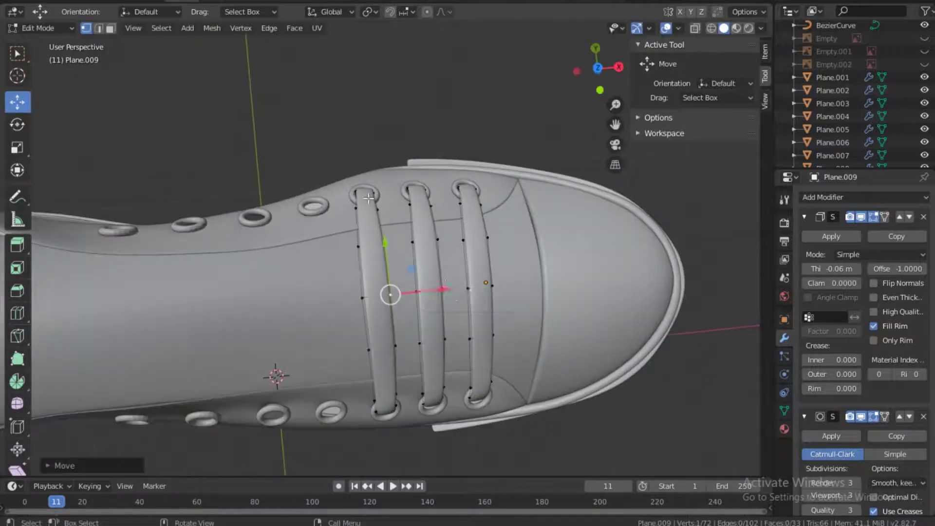
Duplicate the third lace strip and place the copy over the fourth pair of eyelets
key(alt+z)
drag(400, 449, 402, 449)
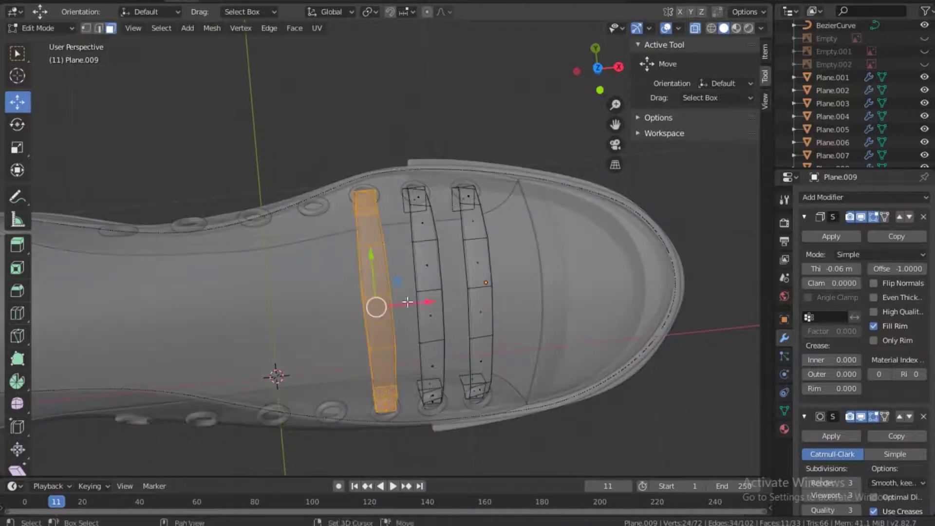
key(shift+d)
click(351, 308)
key(alt+z)
From the front view, raise the fourth strip along Z onto the tongue and align it with its eyelet along X
click(600, 90)
drag(314, 209, 317, 190)
drag(316, 188, 315, 185)
drag(348, 236, 352, 237)
drag(315, 201, 318, 206)
Nudge the whole fourth strip slightly along Y to line its ends up with both eyelets
drag(605, 78, 507, 130)
click(599, 56)
drag(314, 258, 314, 264)
key(alt+z)
key(alt+z)
key(KP_1)
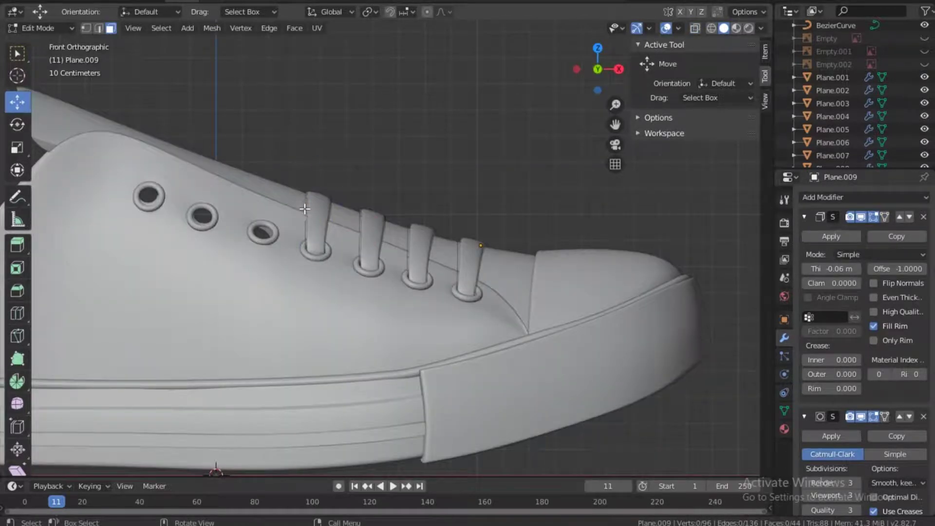
Shift the fourth strip's side edges slightly so the strip follows the tongue and side panels
drag(307, 210, 305, 209)
key(grave)
click(485, 128)
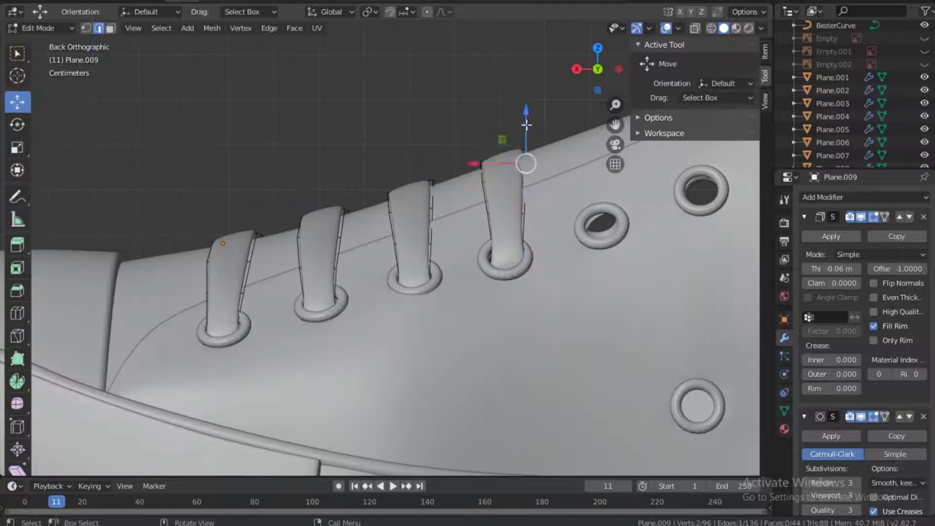
middle_drag(485, 128, 314, 178)
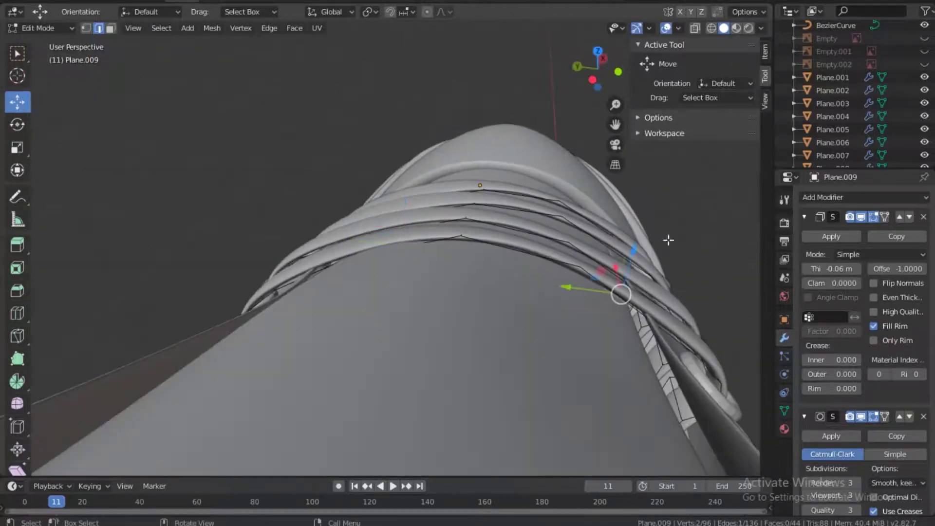
click(695, 29)
click(695, 30)
middle_drag(682, 341, 633, 376)
click(613, 428)
click(507, 299)
drag(553, 326, 547, 315)
scroll(548, 312, down, 4)
click(574, 117)
drag(591, 74, 592, 146)
Save the file and duplicate the fourth strip onto the fifth pair of eyelets as seen from above
key(grave)
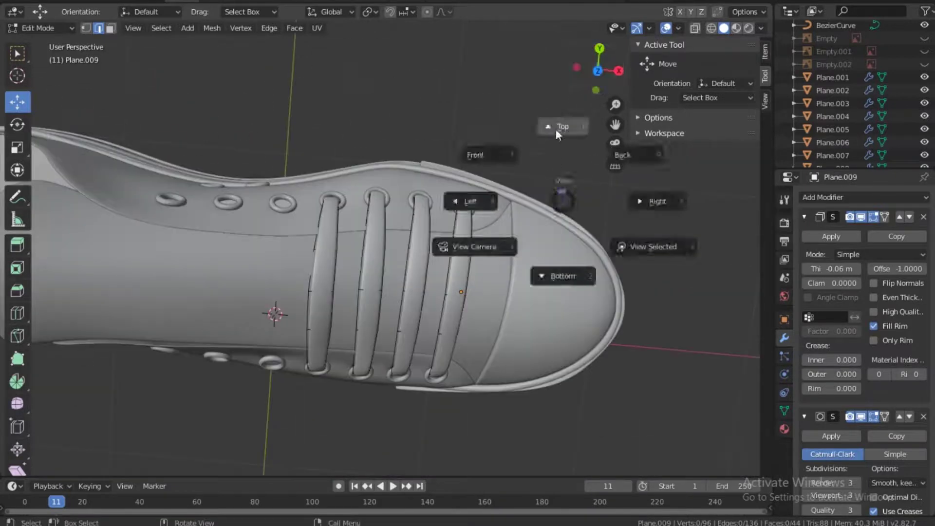
click(555, 128)
key(alt+z)
key(ctrl+s)
key(shift+d)
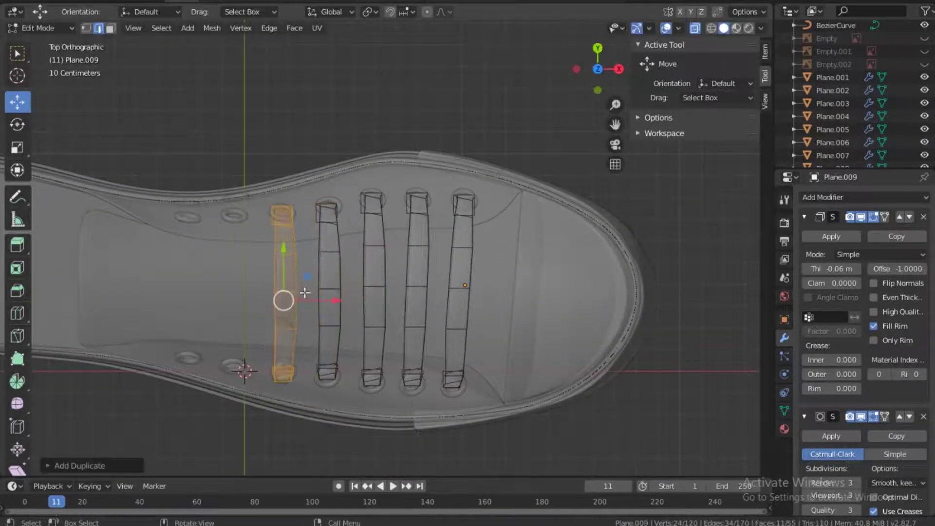
click(306, 289)
From the front view, raise the fifth strip along Z until it rests on the tongue
key(alt+z)
key(grave)
click(285, 265)
drag(287, 202, 287, 186)
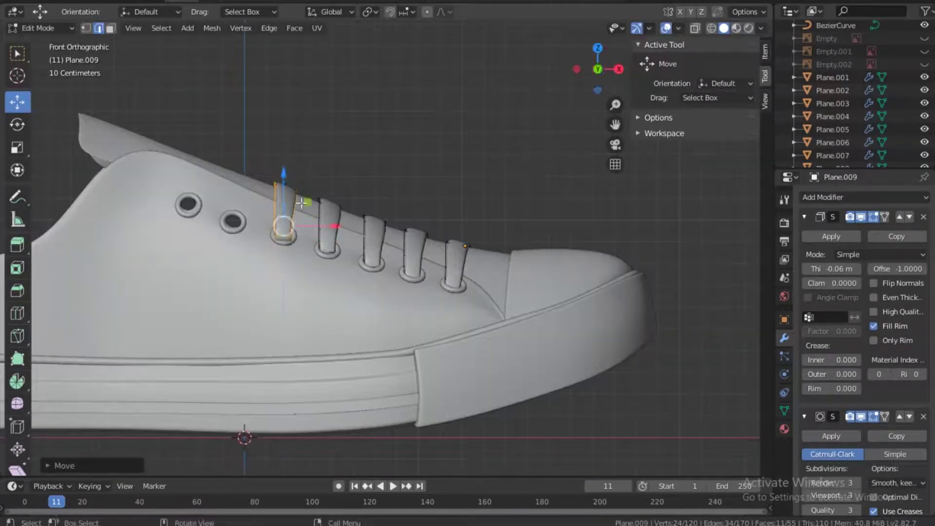
From above, scale the fifth strip slightly along Y and move it along Y to meet both of its eyelets
key(grave)
click(285, 161)
click(18, 148)
drag(283, 256, 281, 259)
click(17, 102)
drag(284, 249, 286, 259)
click(18, 148)
From the back view, raise the fifth strip's upper side vertex slightly along Z
key(grave)
click(249, 229)
key(alt+z)
key(1)
click(550, 171)
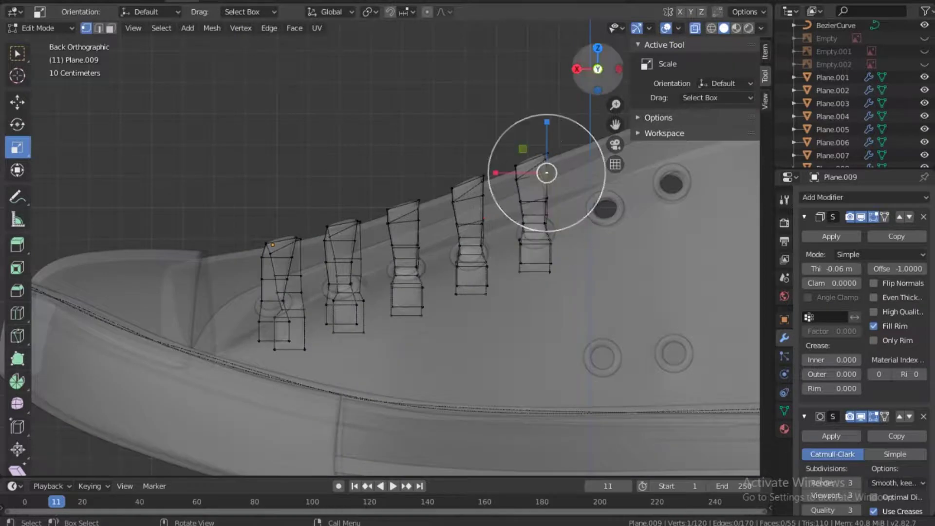
drag(598, 68, 613, 79)
click(18, 102)
drag(563, 127, 563, 121)
Raise the fifth strip's matching upper vertex on the opposite side of the shoe along Z
key(grave)
click(528, 100)
click(696, 29)
click(226, 197)
drag(226, 146, 226, 141)
click(340, 117)
drag(598, 68, 625, 149)
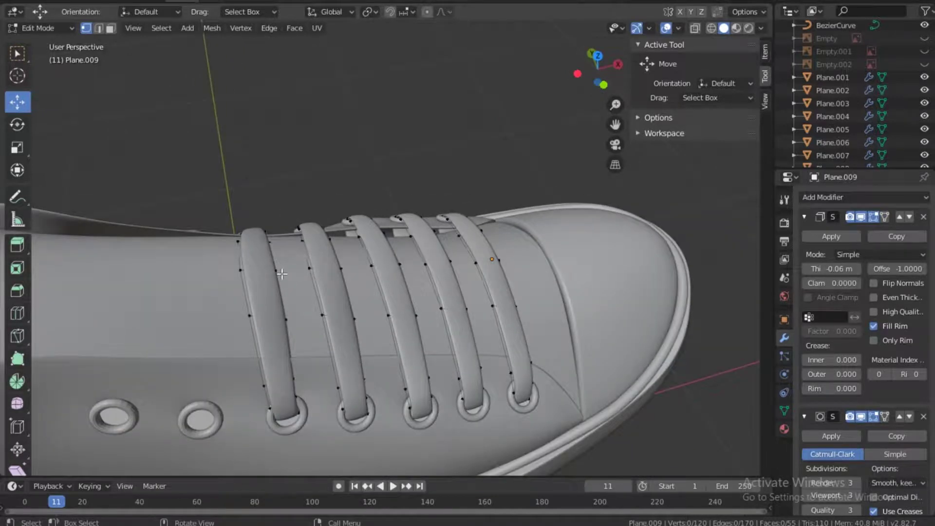
Duplicate the fifth strip and place the copy about 0.22 m away over the sixth pair of eyelets
scroll(282, 274, down, 3)
key(KP_7)
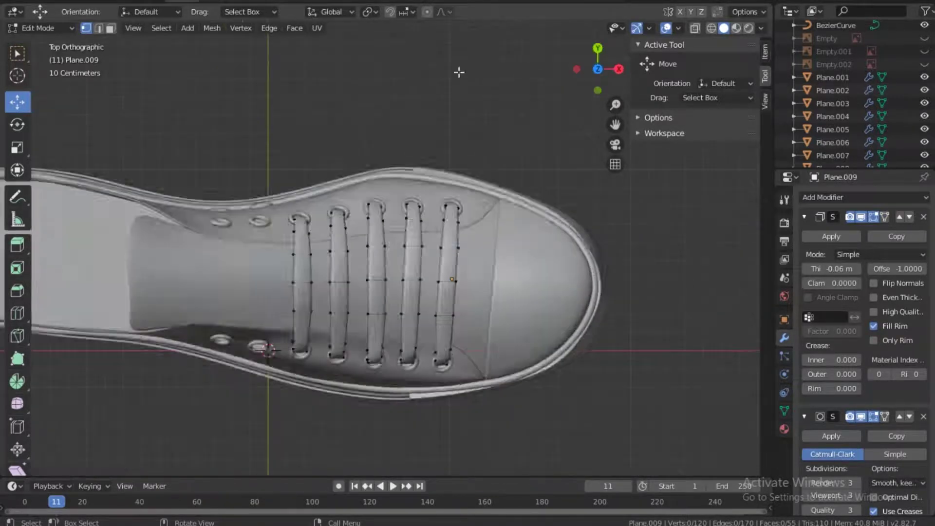
key(l)
drag(299, 288, 283, 284)
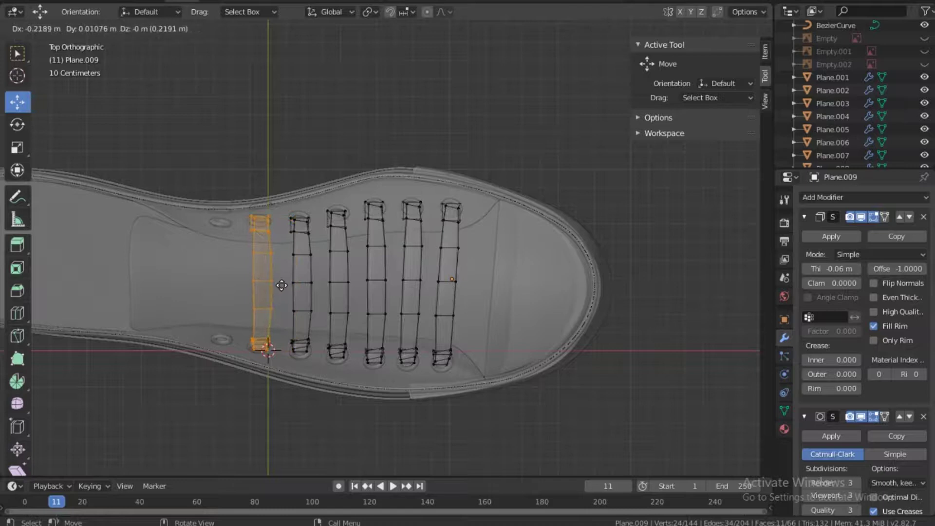
click(281, 285)
From the front view, raise the sixth strip along Z to the height of its eyelet and the tongue
key(alt+z)
key(KP_1)
drag(259, 179, 259, 162)
scroll(306, 182, up, 5)
shift+middle_drag(306, 182, 498, 178)
drag(385, 201, 384, 173)
Raise the sixth strip's side edge on the front-view side so it clears the side panel
click(411, 208)
click(99, 28)
click(386, 233)
drag(387, 178, 390, 175)
middle_drag(409, 180, 519, 206)
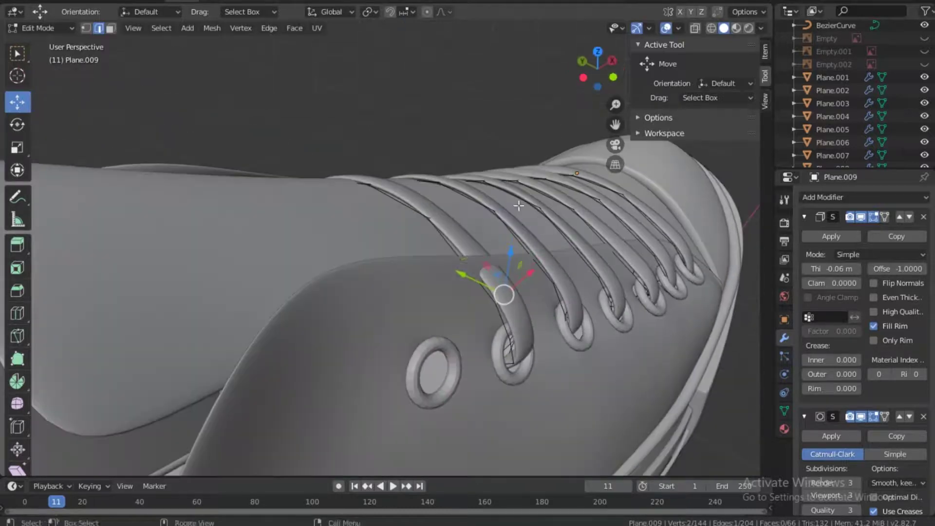
drag(477, 226, 493, 204)
Raise the sixth strip's side edge on the back-view side along Z
drag(598, 69, 530, 73)
click(288, 288)
drag(286, 245, 285, 232)
Add two crosswise edge loops to the sixth strip on the back-view side, sliding one to the side panel's border
key(ctrl+r)
click(296, 249)
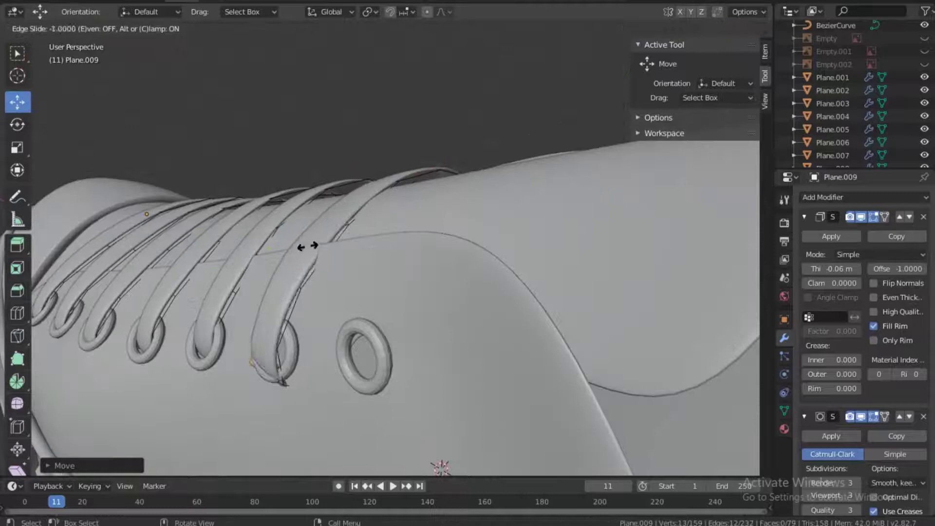
key(alt+z)
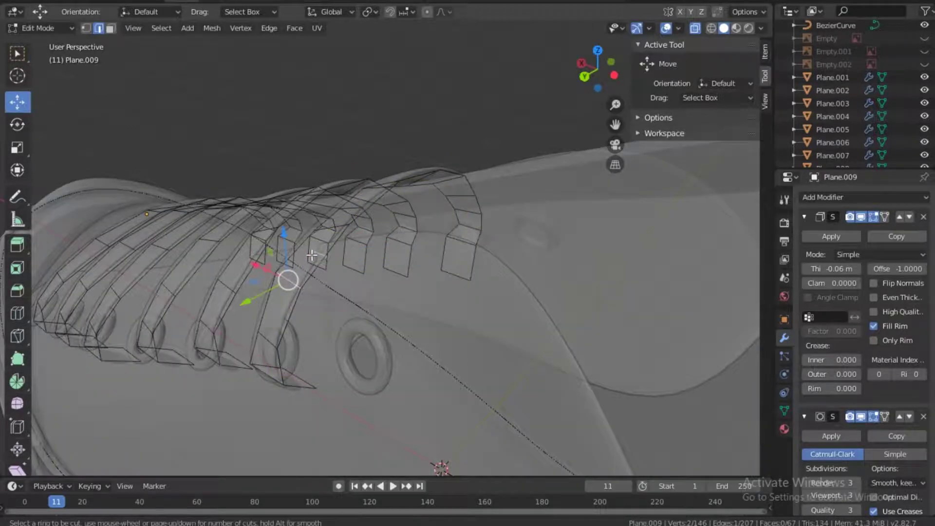
key(Escape)
key(alt+z)
drag(299, 253, 320, 223)
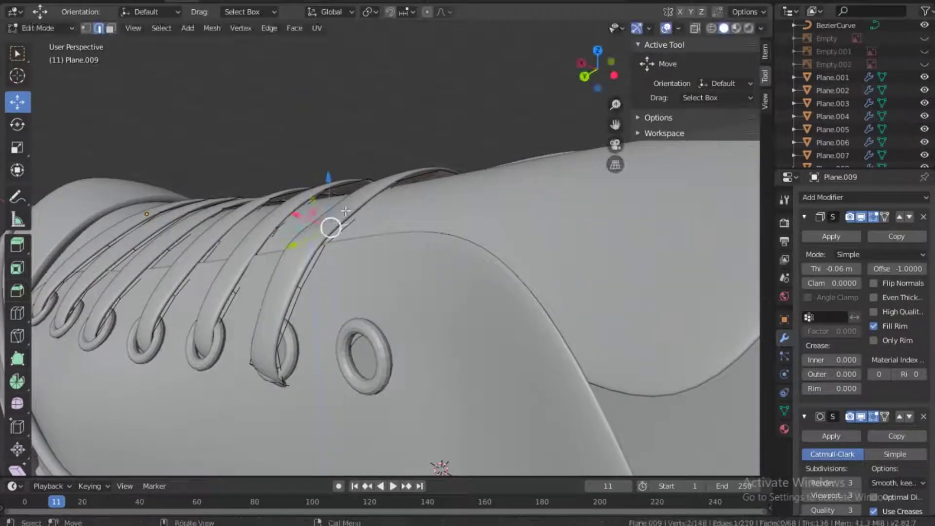
Lower the sixth strip's edge on top of the tongue and adjust the neighbouring side edge along Z
click(407, 164)
drag(400, 146, 399, 151)
click(445, 147)
click(327, 194)
key(g)
key(z)
drag(275, 190, 275, 190)
Raise several of the sixth strip's crosswise edges slightly along Z so it lies evenly over the tongue and side panels
middle_drag(288, 195, 195, 214)
click(456, 217)
drag(460, 188, 461, 184)
click(510, 228)
drag(516, 199, 516, 196)
click(516, 196)
middle_drag(516, 196, 487, 209)
click(319, 196)
drag(319, 150, 319, 148)
click(461, 200)
drag(457, 146, 457, 143)
middle_drag(456, 146, 288, 168)
drag(310, 143, 309, 145)
Move the sixth strip's lower edge on the back-view side along Y into its eyelet
click(313, 188)
middle_drag(313, 188, 383, 378)
drag(382, 441, 393, 410)
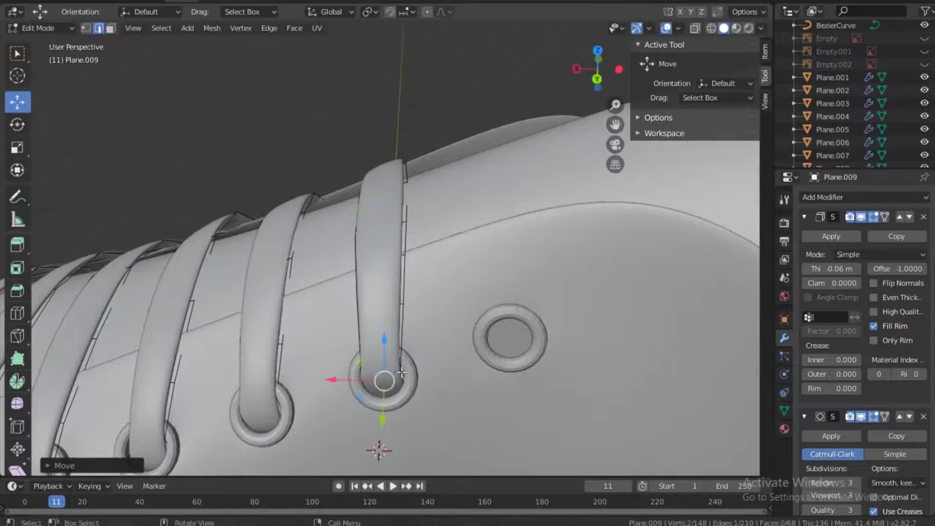
Nudge a lower-end vertex of an earlier strip along Y deeper into its eyelet
click(123, 449)
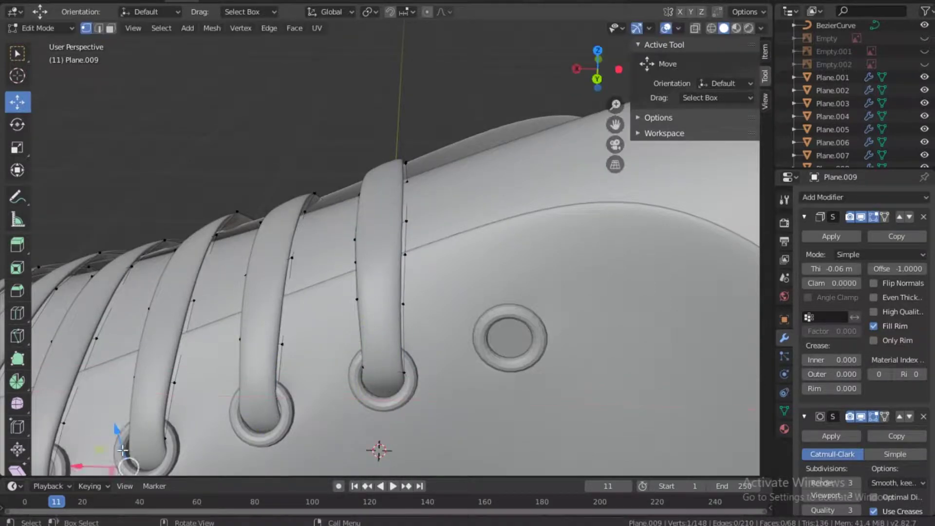
drag(597, 69, 536, 87)
drag(97, 311, 102, 309)
scroll(419, 229, down, 2)
middle_drag(420, 219, 432, 242)
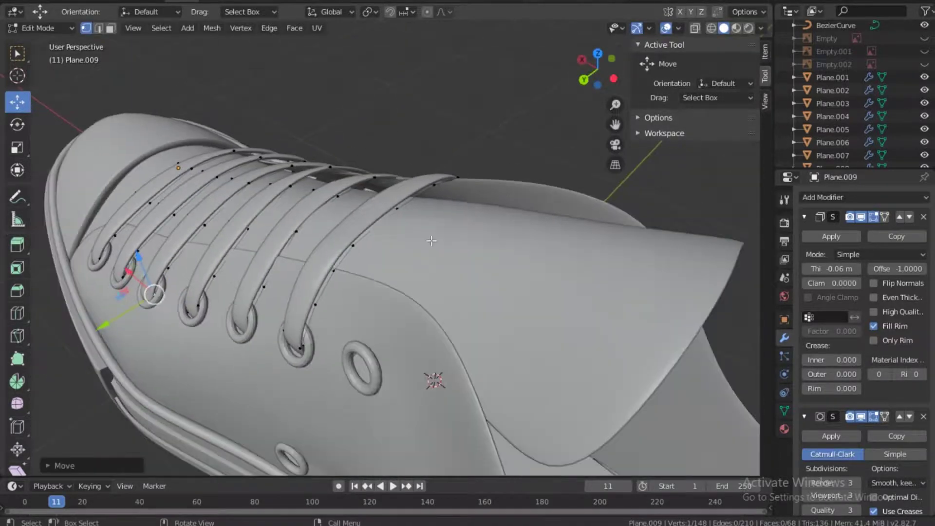
Save the file and duplicate the sixth strip about 0.22 m along X onto the seventh pair of eyelets
key(KP_7)
key(ctrl+s)
key(alt+z)
drag(344, 95, 415, 404)
key(shift+d)
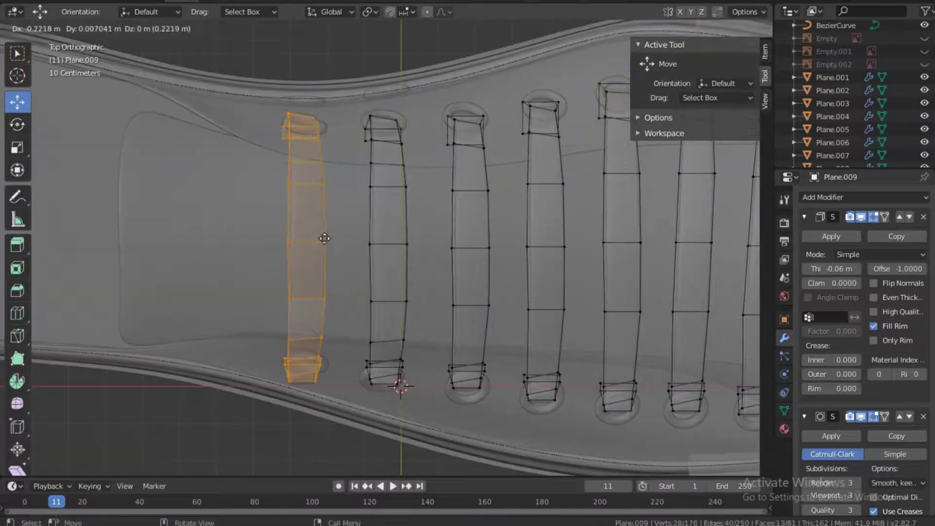
click(695, 27)
Raise the seventh strip to the tongue's height and adjust its lower end beside the front-view eyelet
key(grave)
click(247, 219)
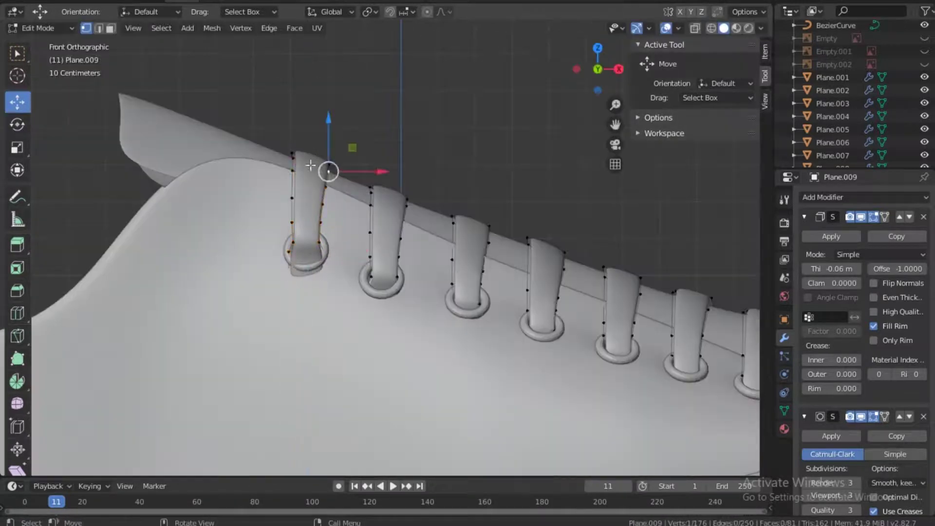
drag(598, 74, 516, 100)
click(251, 245)
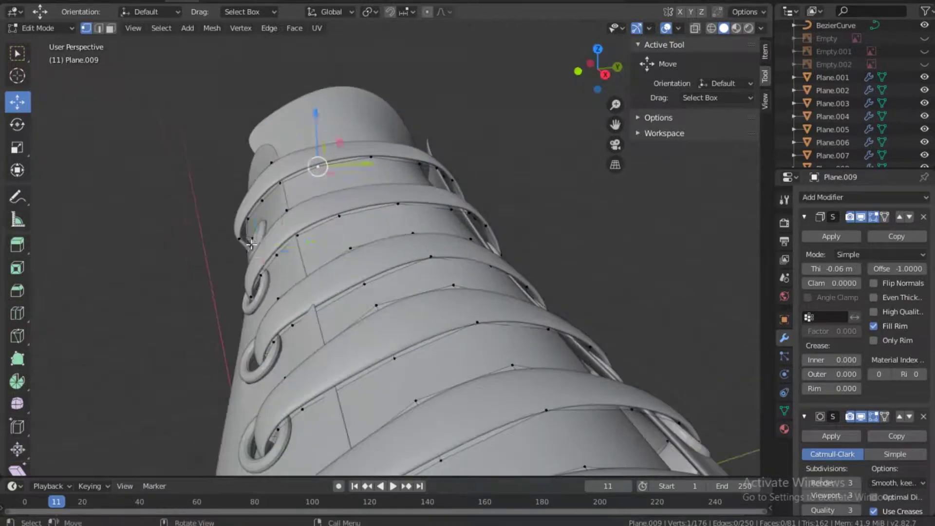
drag(243, 243, 289, 244)
Move the seventh strip's lower-end vertices on the front-view side into the eyelet opening
click(695, 29)
click(254, 295)
drag(292, 281, 313, 254)
drag(277, 238, 271, 203)
drag(307, 242, 312, 240)
click(400, 119)
click(695, 28)
Adjust the seventh strip's lower end further so it tucks inside the eyelet ring
drag(609, 63, 669, 37)
click(305, 345)
drag(303, 315, 325, 275)
click(342, 265)
Adjust the height of the seventh strip's edge just above the front-view eyelet along Z
key(Tab)
middle_drag(432, 128, 443, 258)
key(Tab)
drag(443, 250, 442, 249)
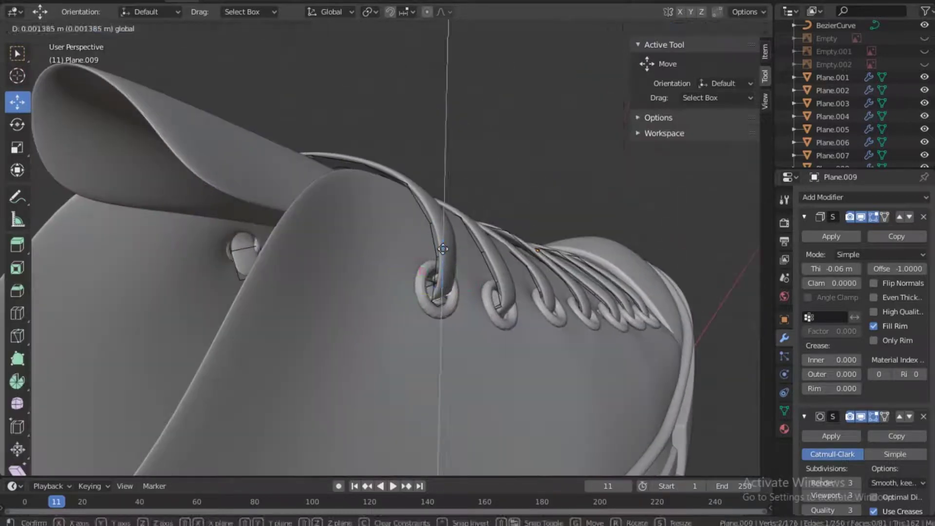
click(407, 281)
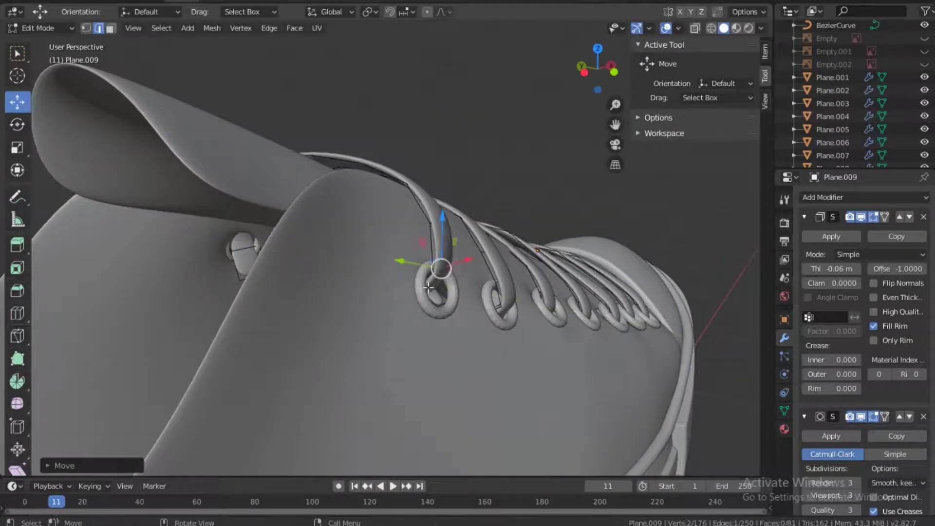
Shift the seventh strip's edges and vertices around the eyelet so the strip enters it cleanly
middle_drag(438, 282, 477, 128)
middle_drag(340, 279, 488, 291)
drag(446, 277, 434, 276)
click(519, 310)
mouse_move(466, 307)
mouse_down()
mouse_move(456, 307)
mouse_move(457, 322)
mouse_up()
click(521, 325)
click(513, 338)
drag(478, 336, 475, 336)
Adjust the heights of the seventh strip's side vertices along Z so they follow the tongue's edge
click(487, 291)
drag(485, 261, 485, 265)
drag(597, 69, 601, 14)
drag(471, 149, 471, 142)
drag(598, 69, 596, 122)
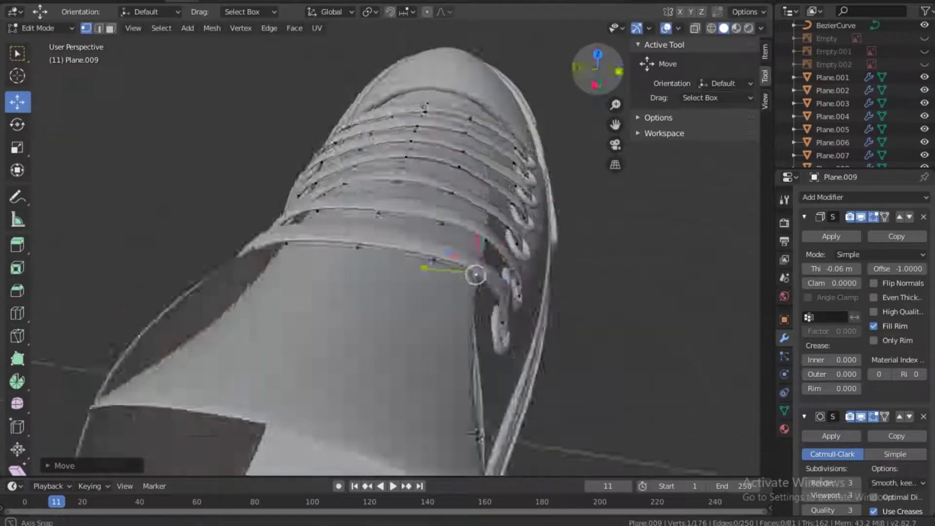
Nudge the seventh strip's remaining side vertices so the strip follows the tongue and side panel, and finish editing the mesh
middle_drag(476, 275, 524, 205)
key(g)
middle_drag(253, 353, 263, 131)
drag(583, 72, 616, 83)
drag(369, 218, 376, 220)
drag(592, 71, 694, 63)
click(480, 297)
drag(428, 294, 432, 295)
click(445, 275)
key(Tab)
Examine the seven straight laces around the shoe and compare them with the reference image Empty.001
middle_drag(412, 250, 347, 379)
drag(598, 68, 546, 121)
click(924, 52)
click(925, 51)
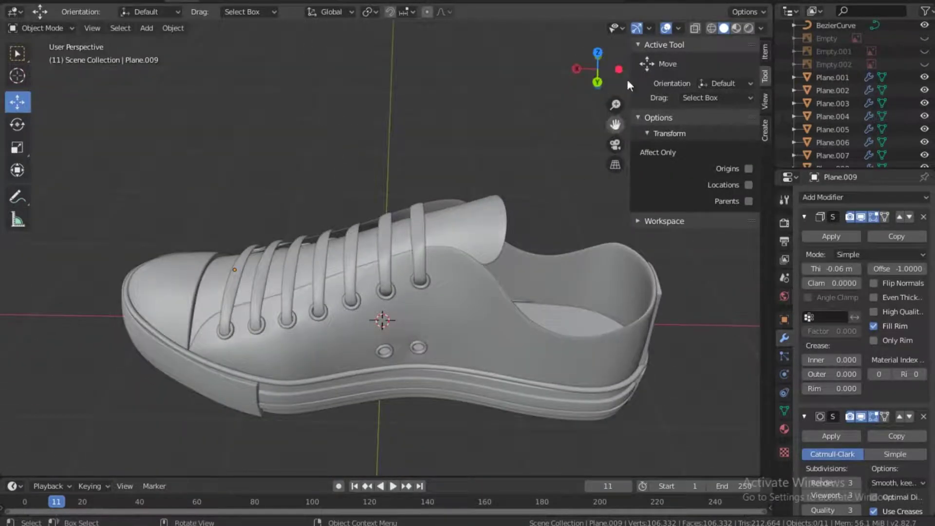
click(924, 51)
drag(598, 69, 611, 90)
drag(459, 214, 412, 163)
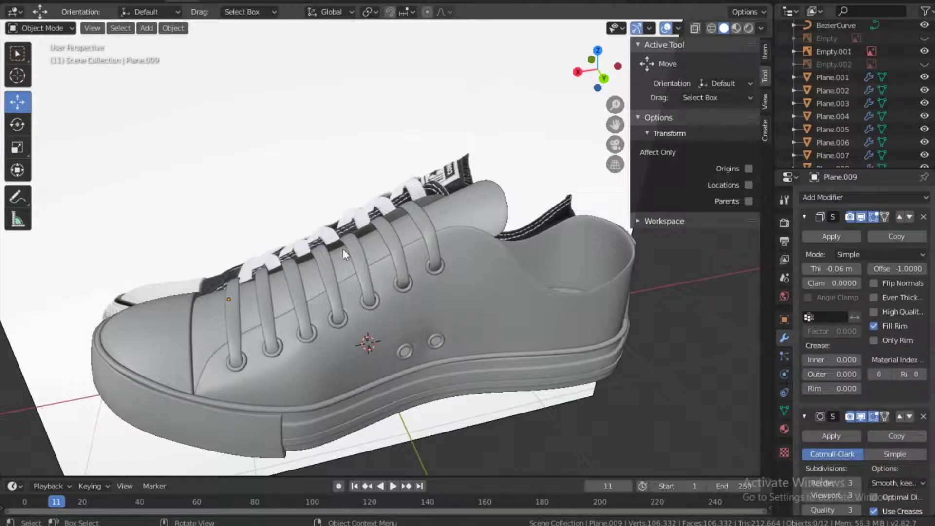
click(924, 51)
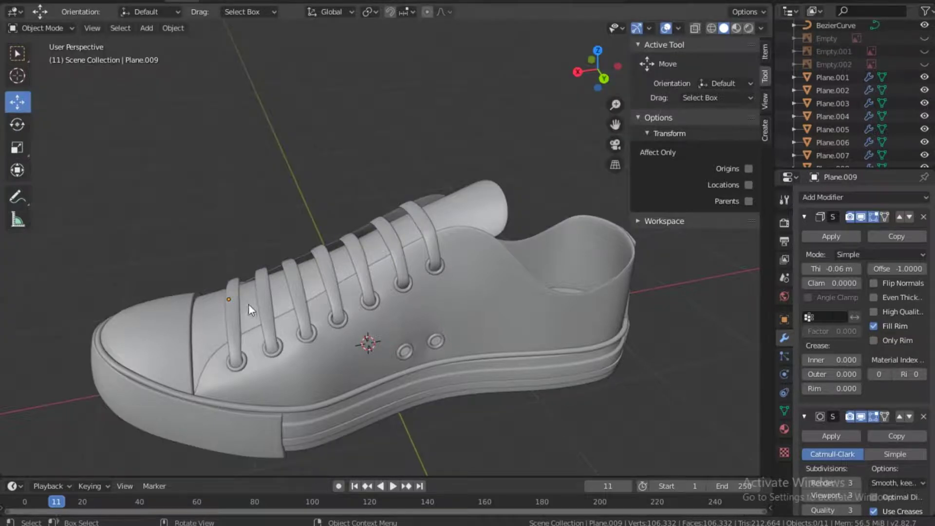
drag(592, 72, 718, 86)
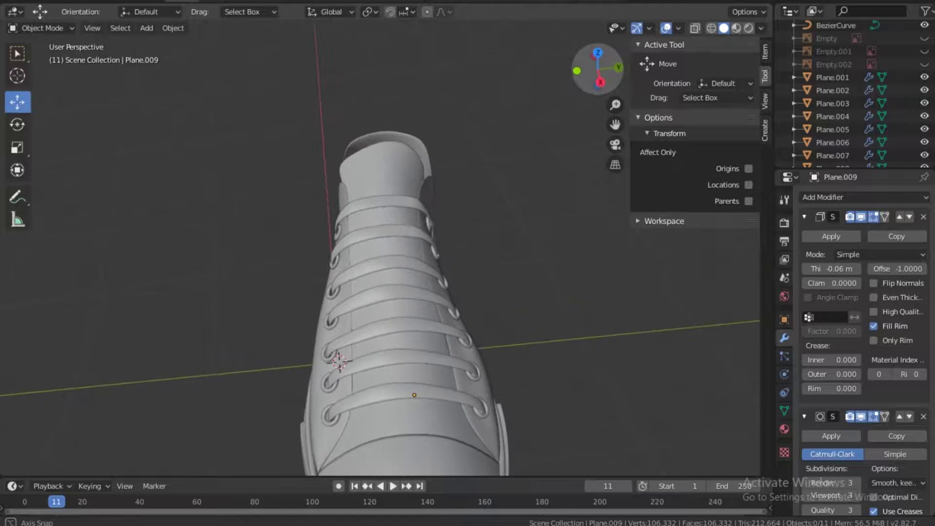
Duplicate the lace strip nearest the toe cap in the top view and place the copy slightly towards the heel
click(393, 395)
key(grave)
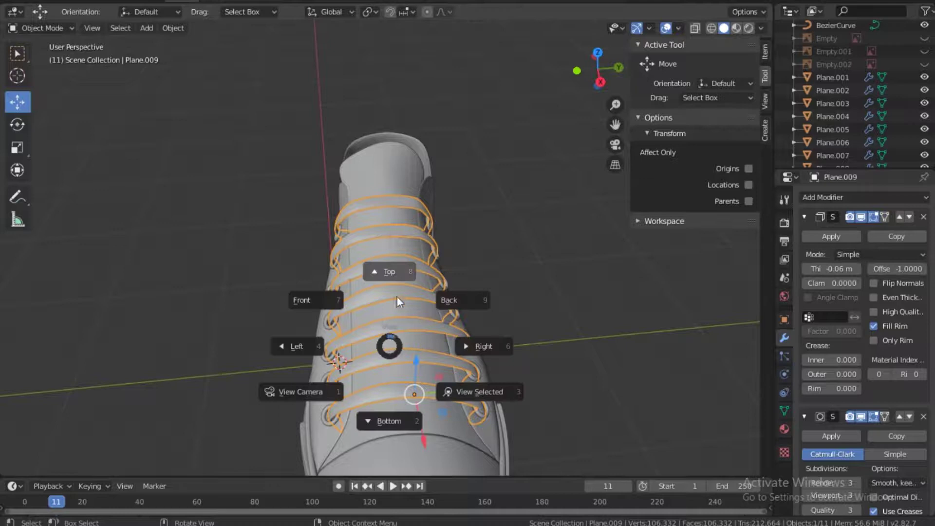
click(388, 273)
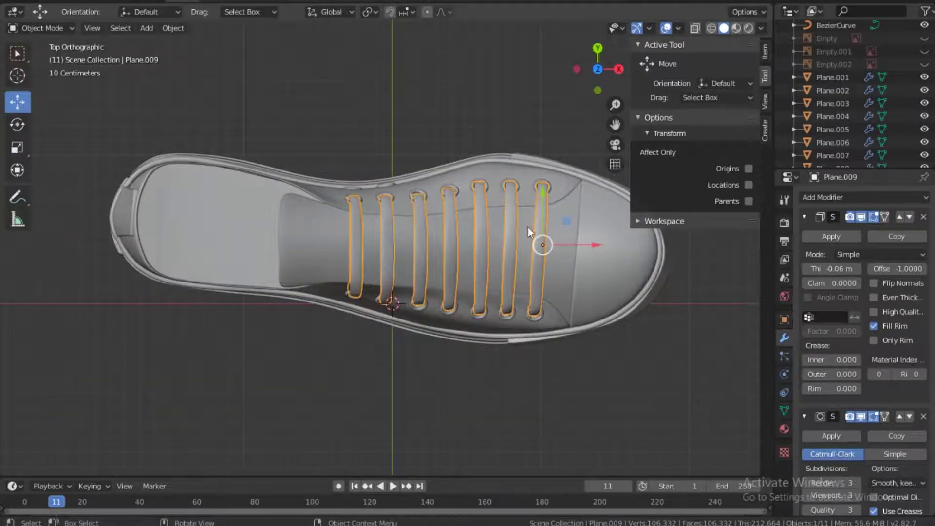
key(Tab)
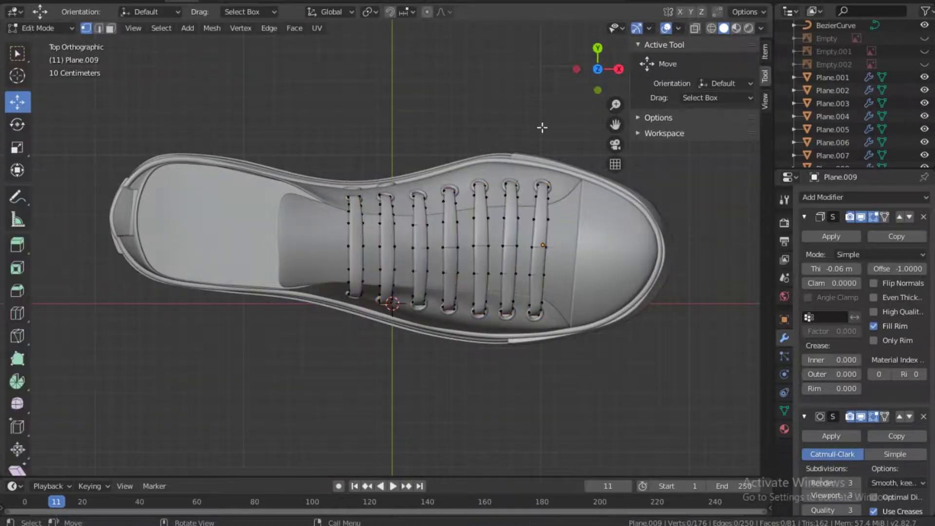
click(695, 28)
drag(525, 156, 548, 199)
drag(555, 348, 555, 350)
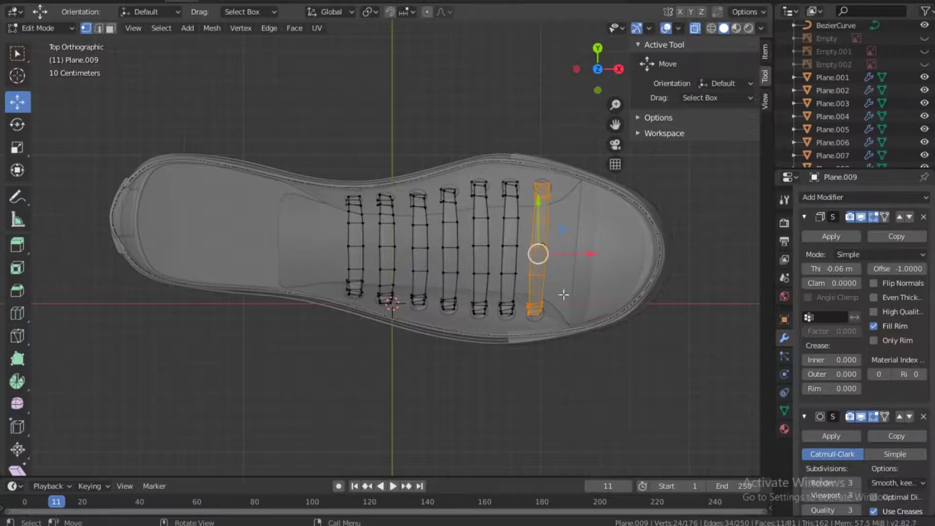
scroll(568, 261, up, 3)
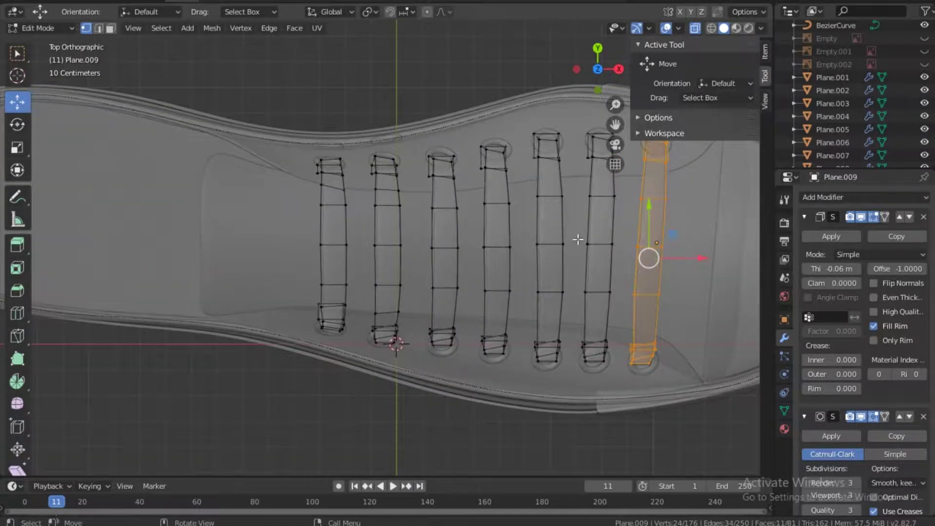
key(KP_Decimal)
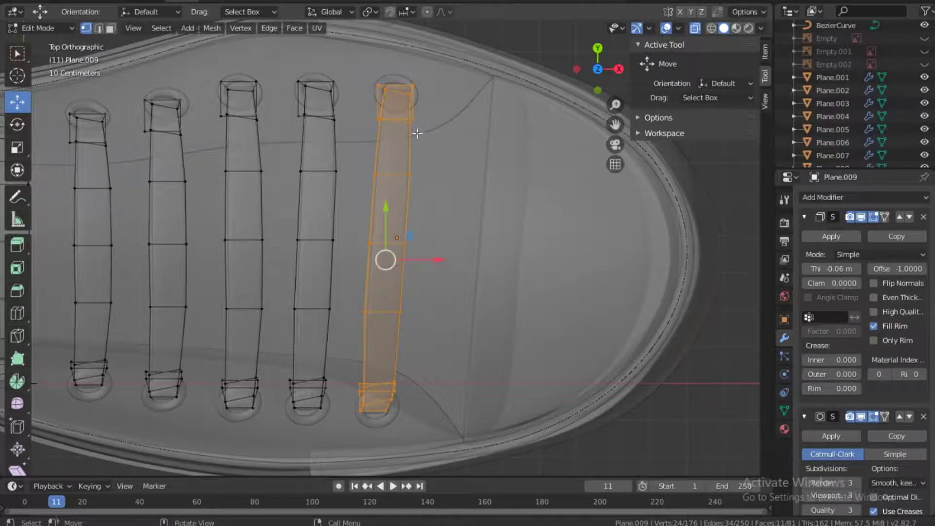
key(shift+d)
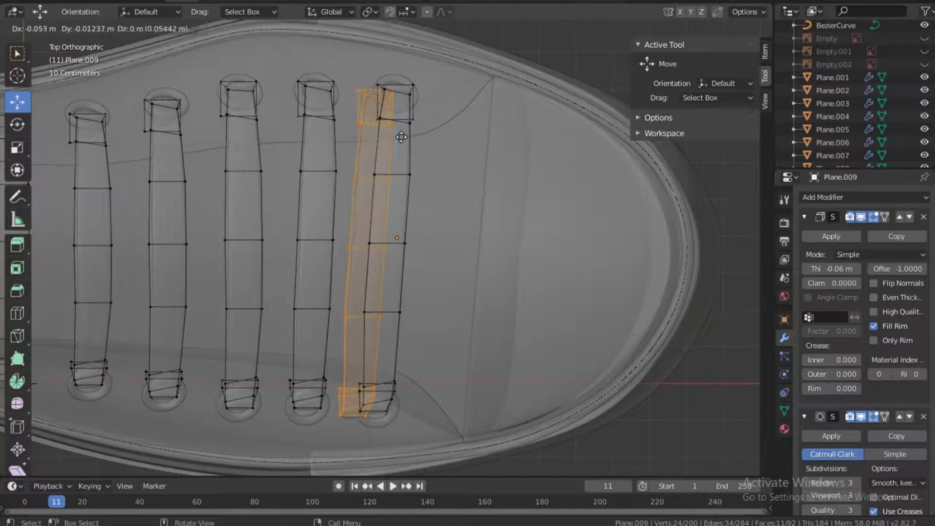
click(401, 136)
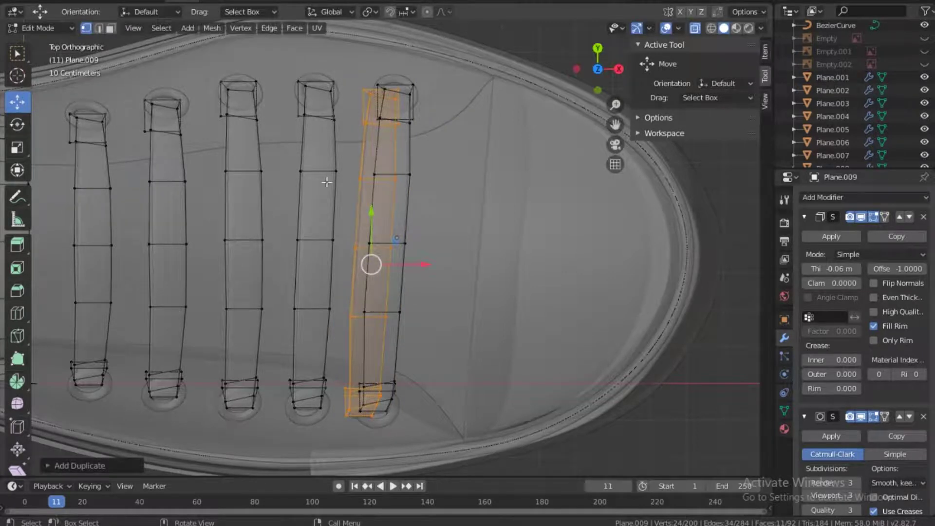
Rotate and move the copy so it runs diagonally from the toe-most eyelet to the opposite side's second eyelet
click(17, 125)
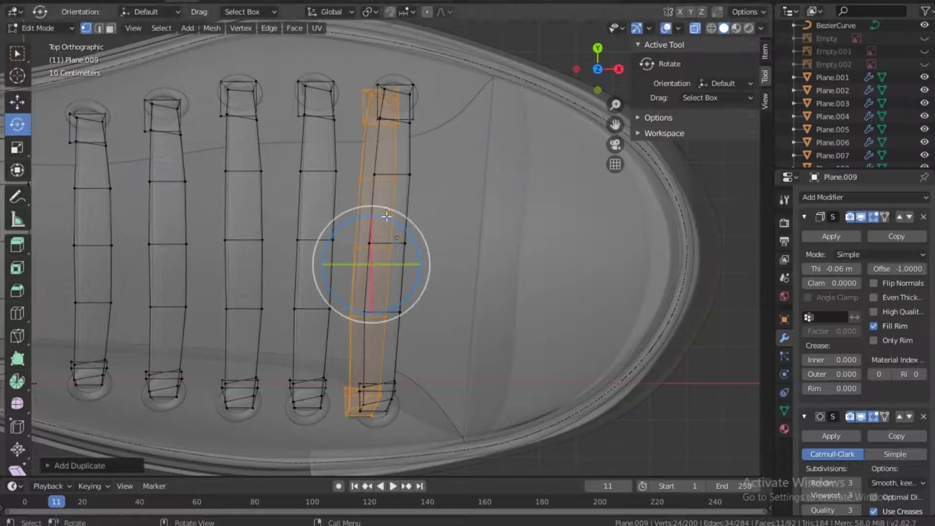
drag(405, 208, 421, 213)
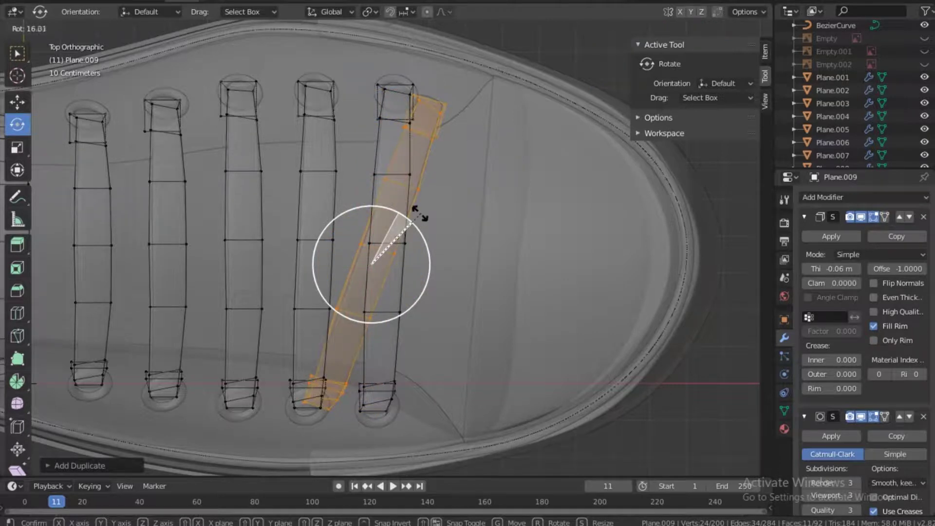
drag(415, 214, 414, 215)
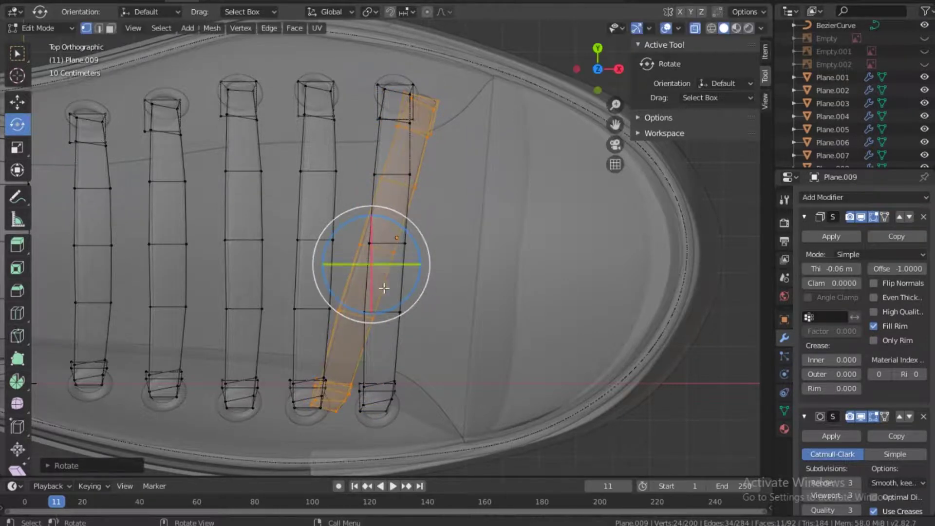
key(g)
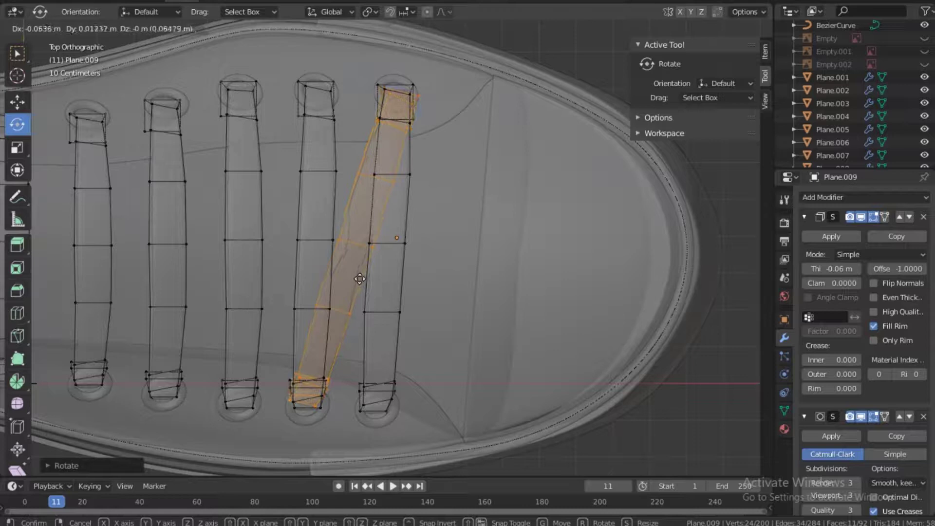
click(360, 278)
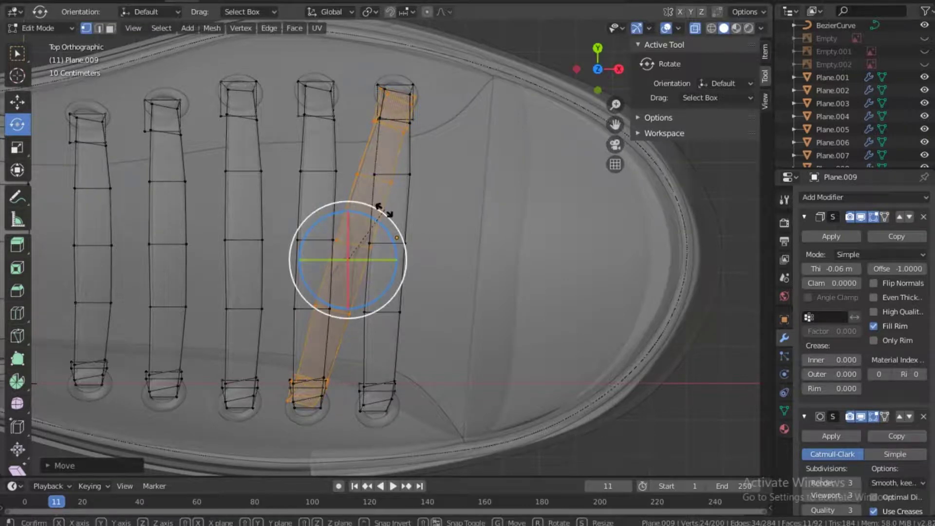
drag(382, 209, 382, 210)
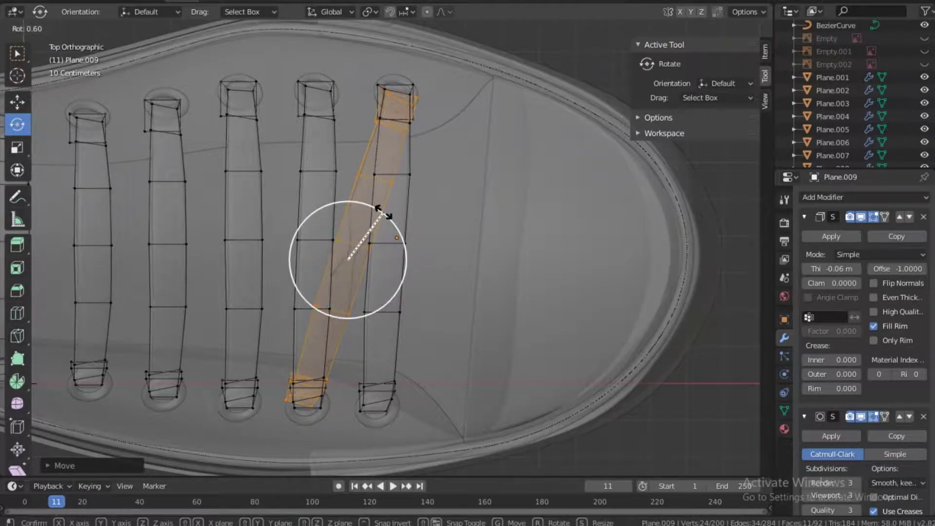
mouse_move(386, 215)
mouse_down()
mouse_move(393, 222)
mouse_move(376, 209)
mouse_up()
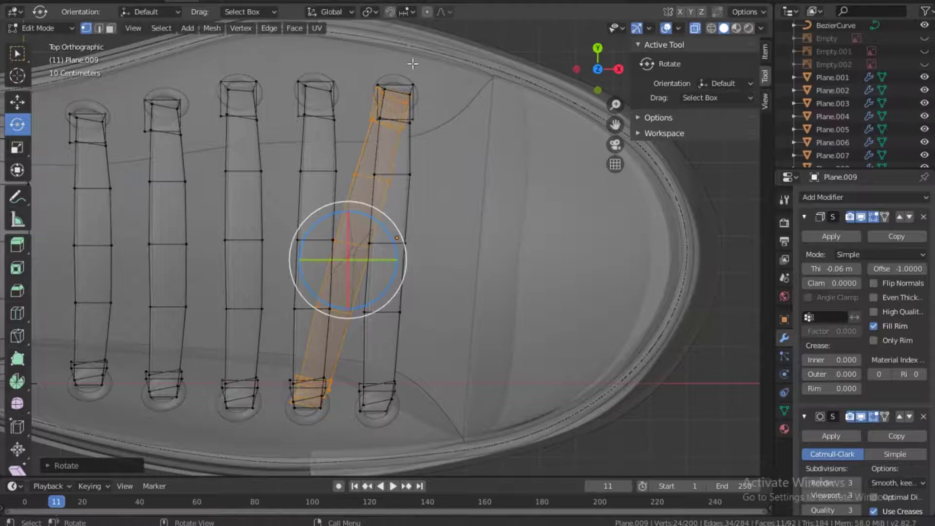
Lower an edge of the first diagonal strip near the second eyelet along Z so it tucks under the straight lace
mouse_move(607, 72)
mouse_down()
mouse_move(596, 44)
mouse_move(606, 72)
mouse_up()
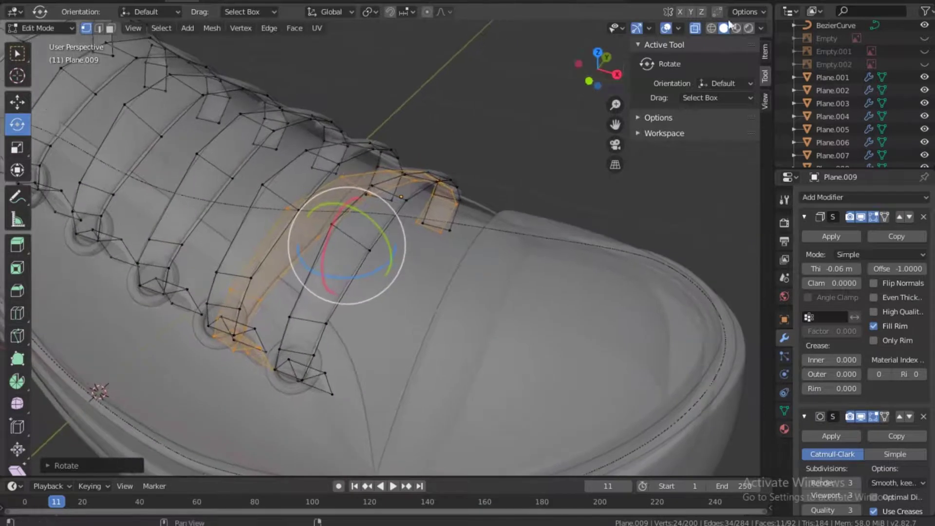
click(695, 28)
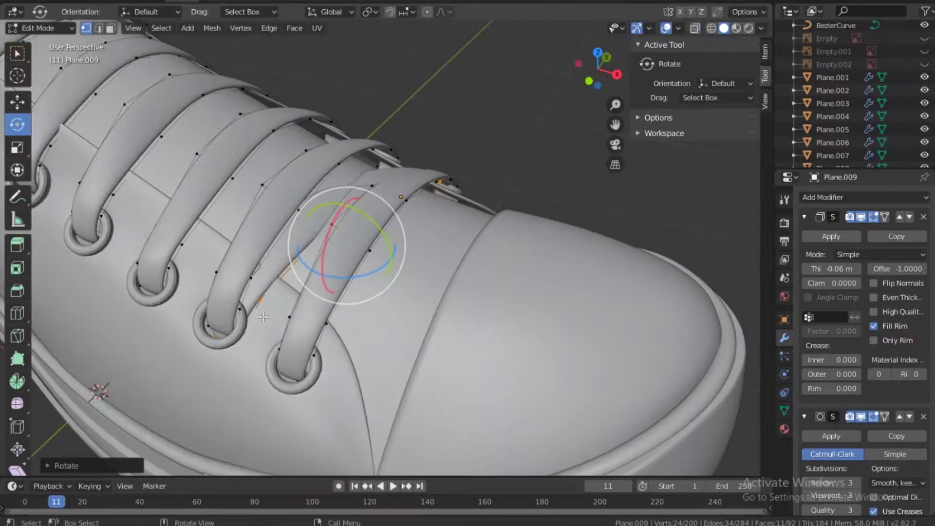
drag(588, 81, 534, 85)
click(99, 28)
click(238, 231)
click(17, 103)
drag(229, 184, 219, 209)
Lower further edges of the first diagonal strip slightly along Z so it lies beneath the crossing laces
click(224, 231)
click(695, 28)
click(223, 235)
click(237, 234)
drag(233, 195, 234, 205)
click(380, 181)
click(376, 178)
drag(369, 137, 370, 140)
Move the first diagonal strip's opposite end edge down along Z into the toe-most eyelet
drag(599, 69, 394, 80)
click(350, 292)
click(342, 290)
drag(339, 245, 318, 310)
click(695, 28)
click(695, 29)
click(322, 342)
click(695, 28)
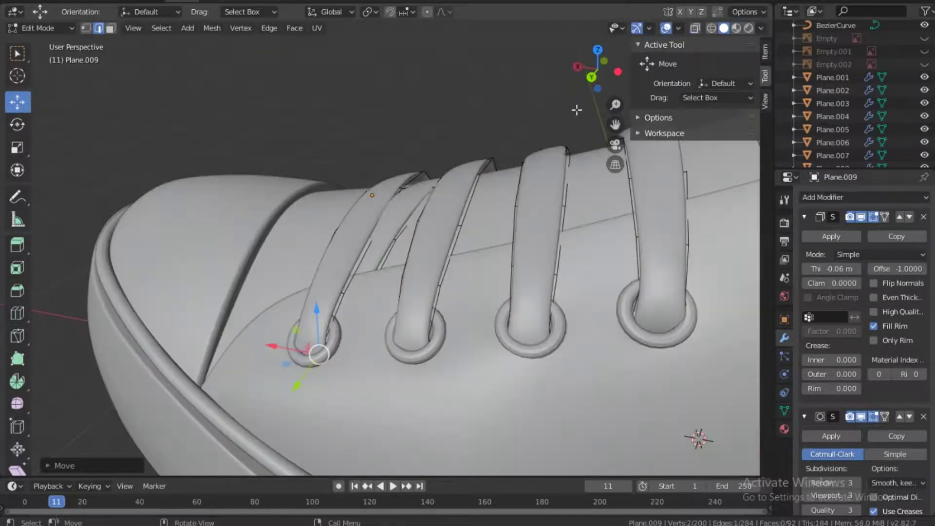
Adjust the heights of the first diagonal strip's remaining edges so it follows the tongue, and finish editing the mesh
middle_drag(576, 110, 387, 211)
drag(381, 178, 386, 180)
click(340, 213)
drag(338, 178, 338, 185)
middle_drag(344, 195, 516, 126)
click(440, 208)
drag(439, 179, 442, 134)
middle_drag(441, 142, 418, 199)
click(413, 162)
key(Tab)
click(403, 89)
scroll(476, 168, down, 4)
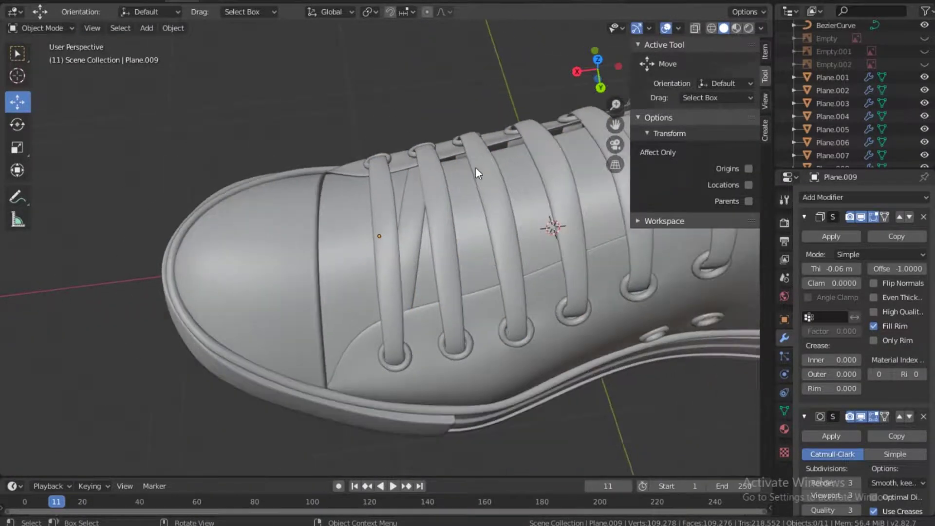
drag(597, 71, 626, 38)
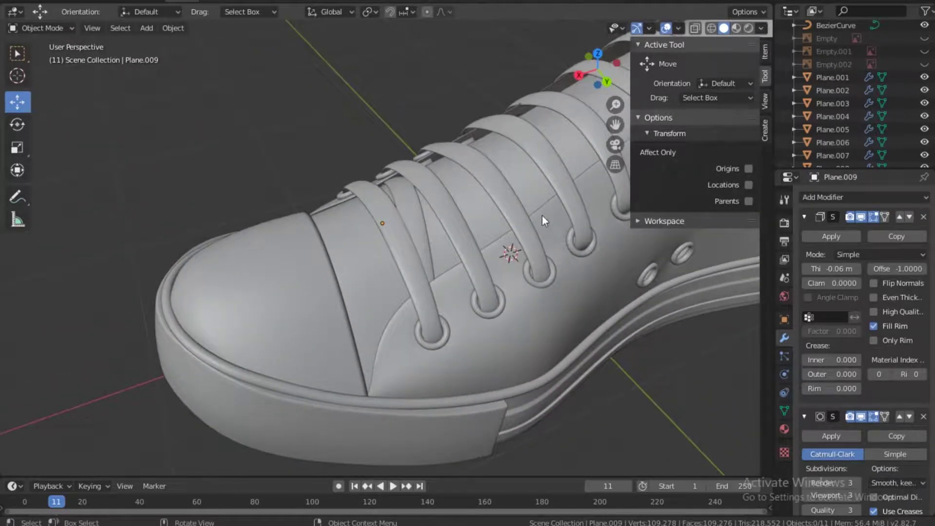
middle_drag(535, 178, 302, 245)
Duplicate the whole first diagonal strip in the top view and place the copy between the second and third eyelets
click(250, 245)
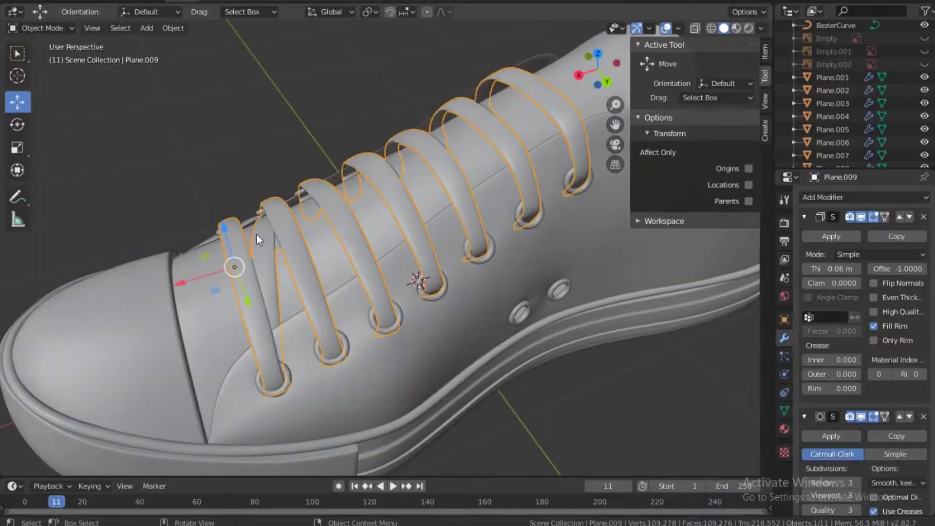
key(grave)
key(grave)
click(292, 166)
key(Tab)
key(alt+z)
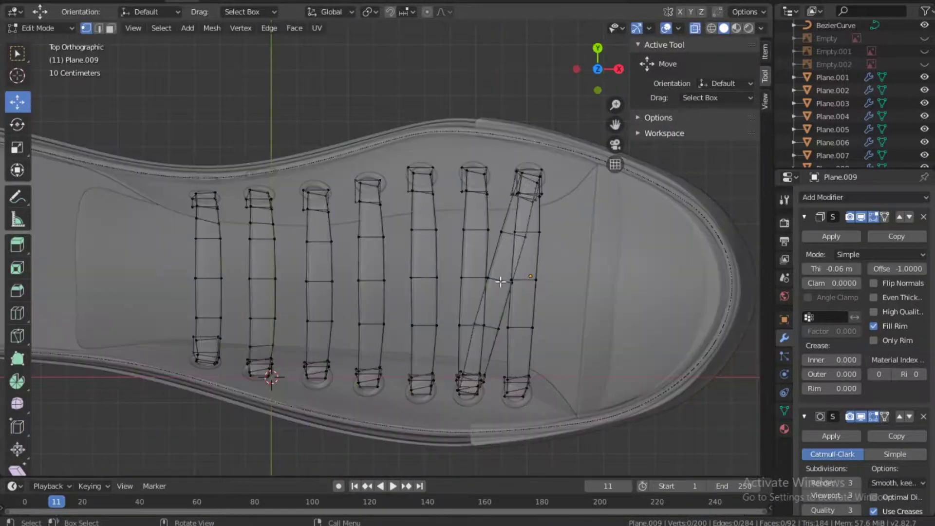
click(500, 303)
key(KP_5)
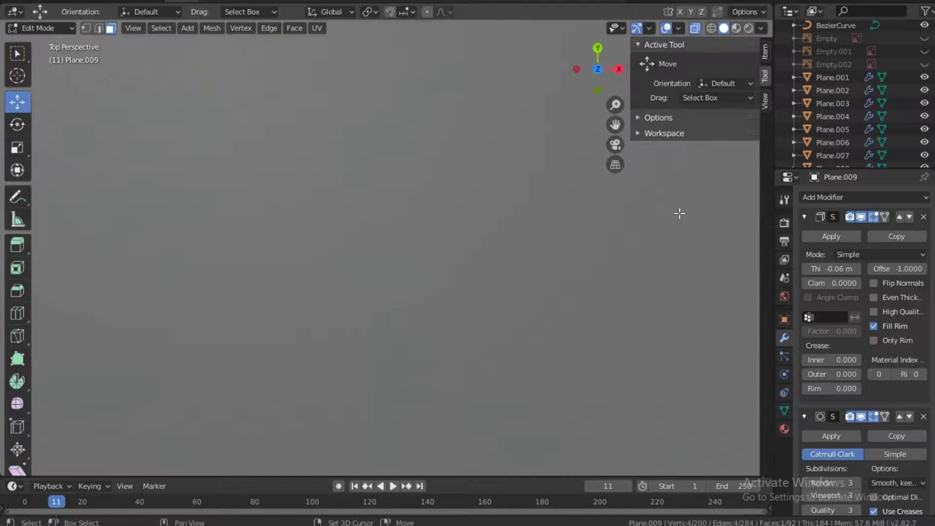
scroll(679, 213, down, 4)
key(ctrl+KP_Add)
key(ctrl+KP_Add)
key(ctrl+KP_Add)
key(ctrl+KP_Add)
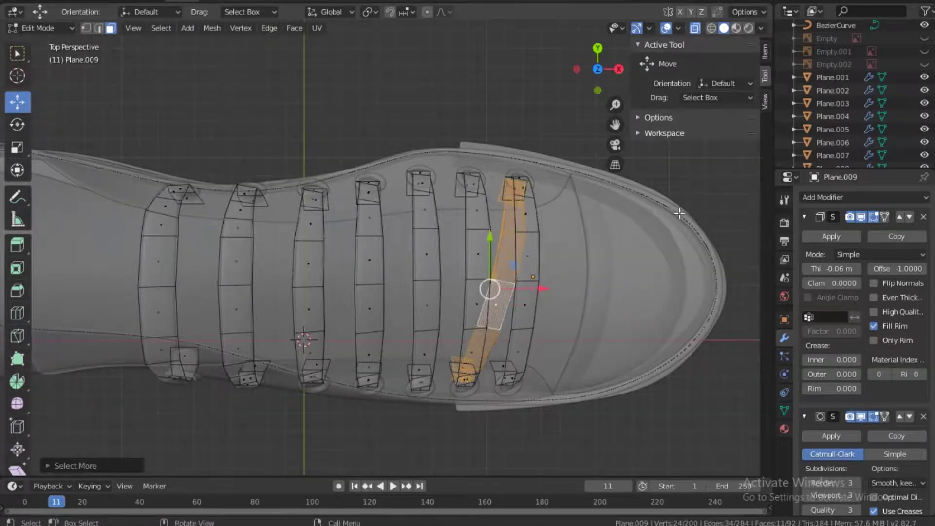
scroll(513, 255, up, 1)
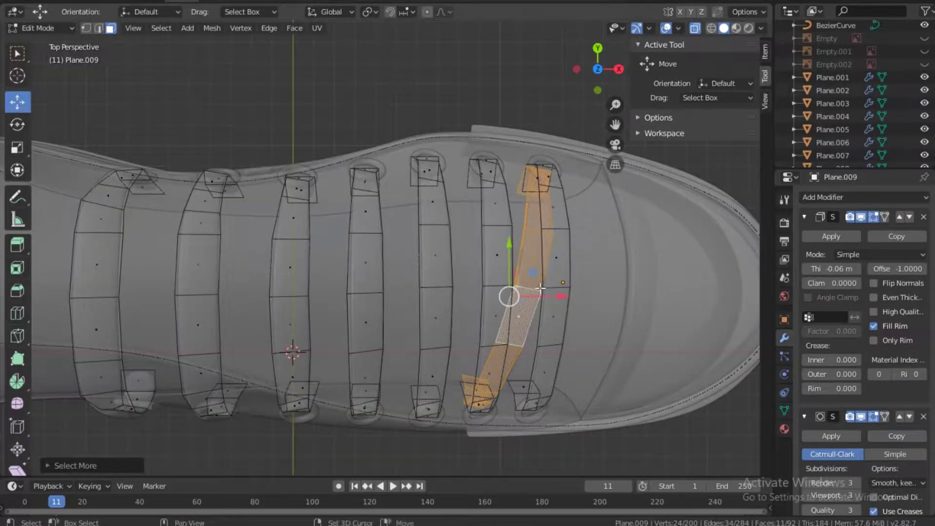
key(shift+d)
click(468, 281)
Raise the second diagonal strip and one of its edges along Z to sit on the tongue, and save the file
click(697, 30)
key(grave)
click(404, 213)
drag(461, 242, 461, 229)
middle_drag(475, 263, 251, 317)
click(99, 29)
click(322, 244)
drag(319, 196, 319, 189)
middle_drag(151, 244, 413, 229)
key(grave)
click(419, 158)
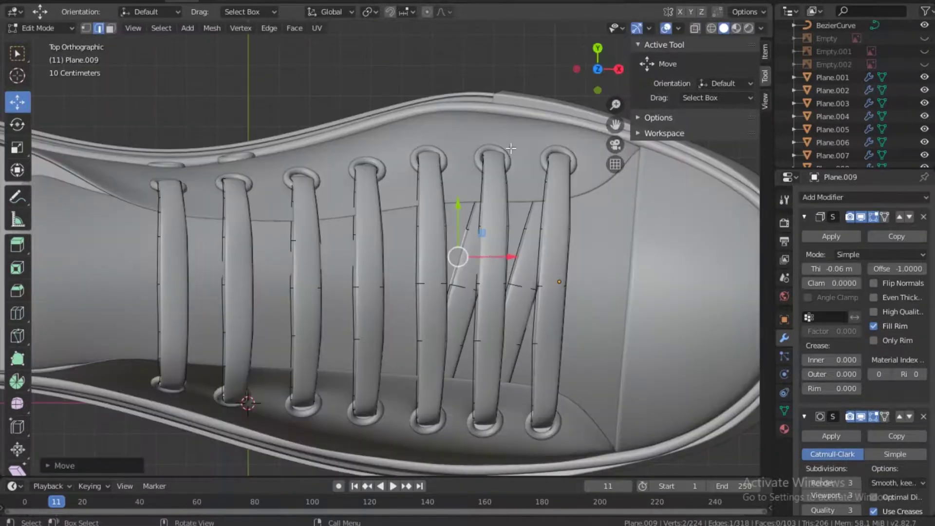
click(695, 28)
key(ctrl+s)
Duplicate the second diagonal strip in the top view and place the copy between the third and fourth eyelets
click(111, 29)
click(473, 261)
key(ctrl+KP_Add)
key(ctrl+KP_Add)
key(ctrl+KP_Add)
key(ctrl+KP_Add)
key(ctrl+KP_Add)
key(ctrl+KP_Add)
key(shift+d)
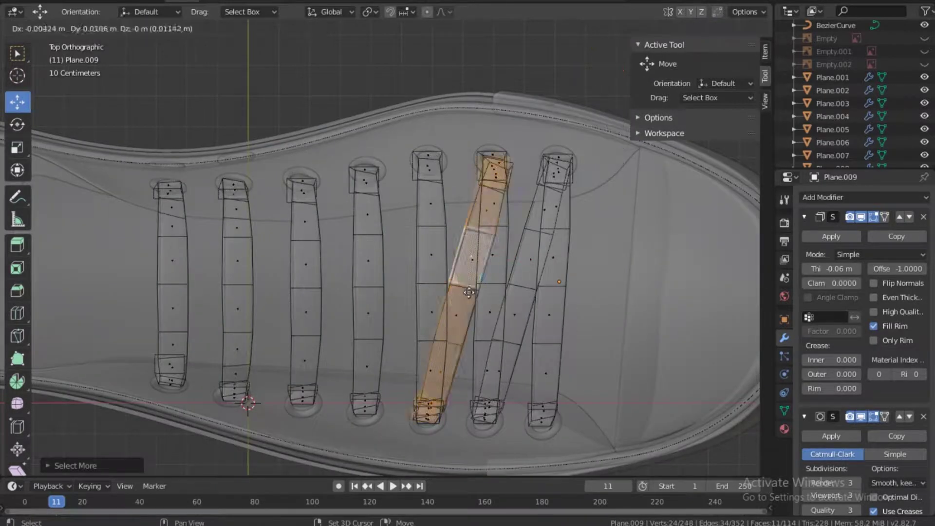
click(439, 303)
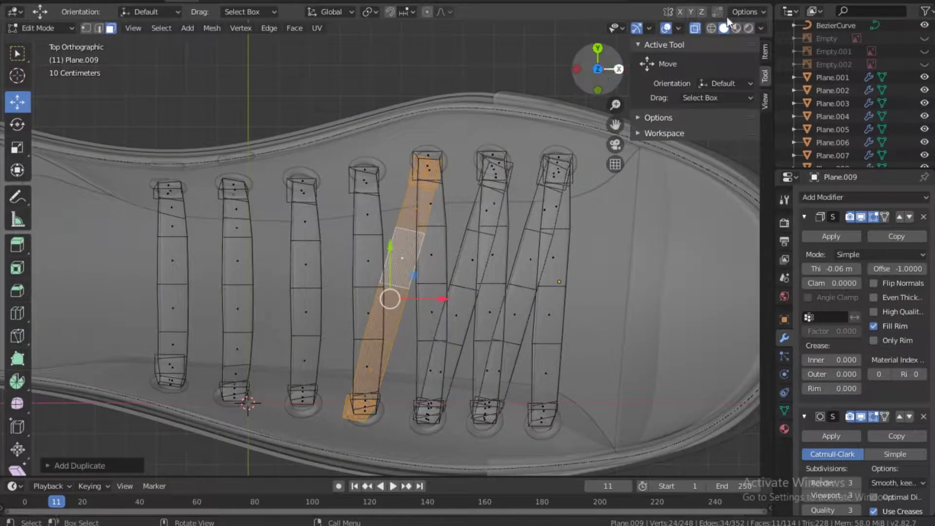
Shift the third diagonal strip to the tongue's height in the front view and raise one of its vertices along Z
key(alt+z)
key(KP_1)
key(g)
click(437, 251)
drag(594, 69, 567, 82)
click(87, 28)
click(392, 233)
drag(392, 200, 392, 194)
click(419, 240)
Adjust the third diagonal strip's edges so the strip clears the tongue and stays under the straight laces
drag(597, 69, 530, 70)
click(99, 28)
click(382, 217)
drag(382, 183, 337, 175)
click(326, 234)
click(341, 206)
click(338, 176)
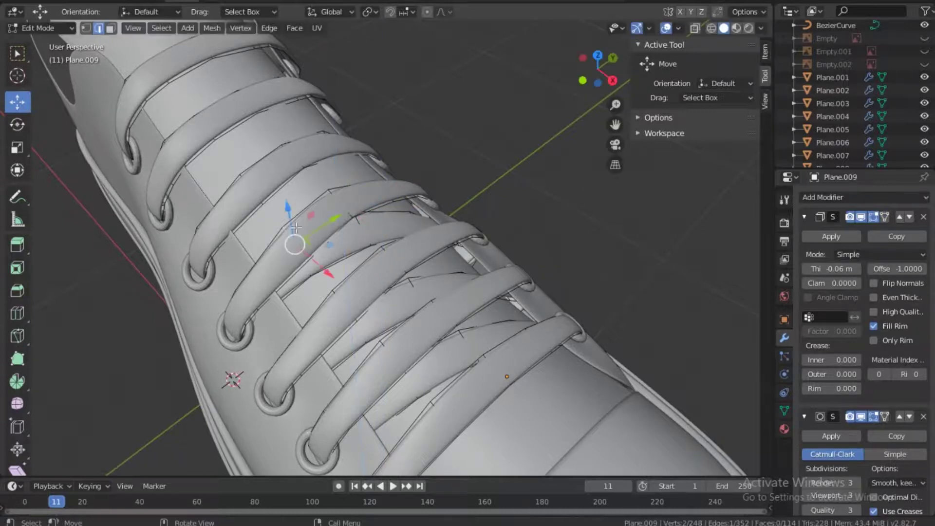
Check the diagonal laces from the side and raise another vertex of the third diagonal strip slightly along Z
key(Tab)
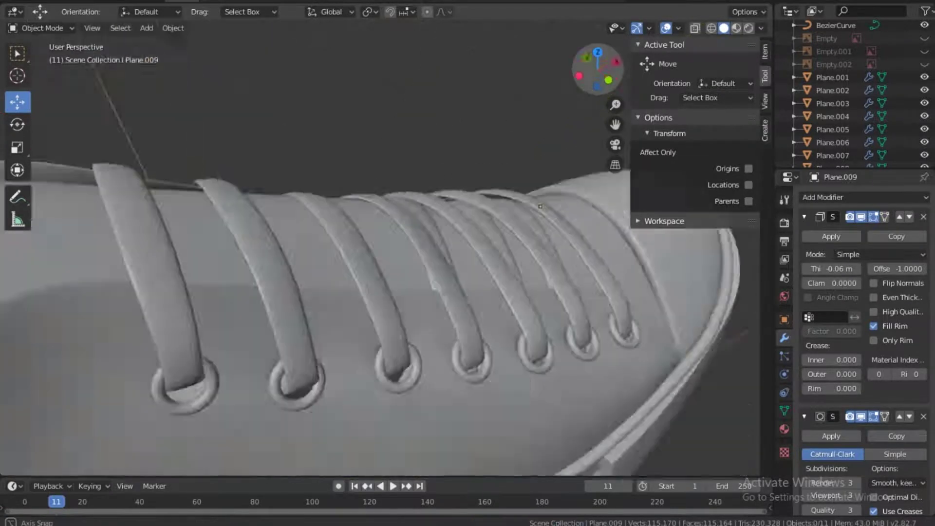
drag(597, 69, 574, 75)
key(Tab)
click(86, 28)
click(412, 203)
drag(414, 157, 415, 152)
click(397, 213)
click(598, 52)
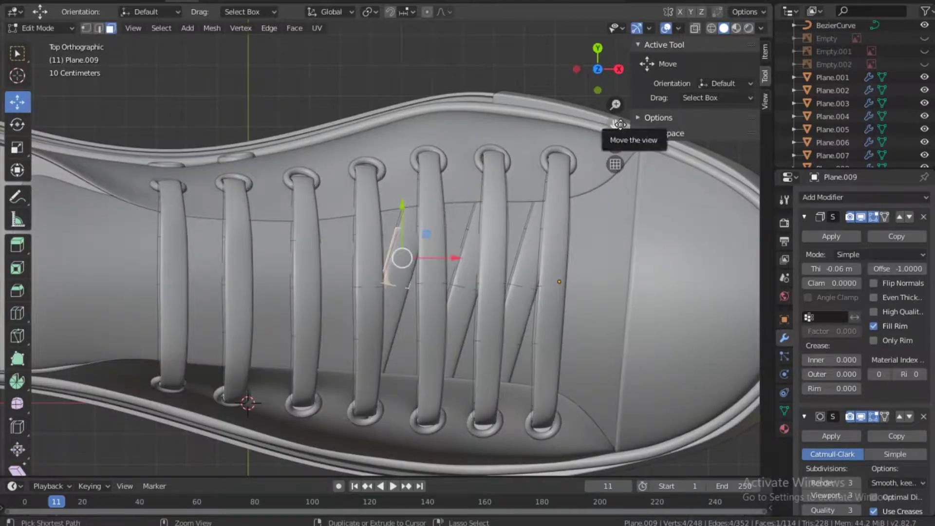
Duplicate the third diagonal strip in the top view and place the copy between the fourth and fifth eyelets
key(ctrl+KP_Add)
key(ctrl+KP_Add)
key(alt+z)
drag(389, 294, 336, 251)
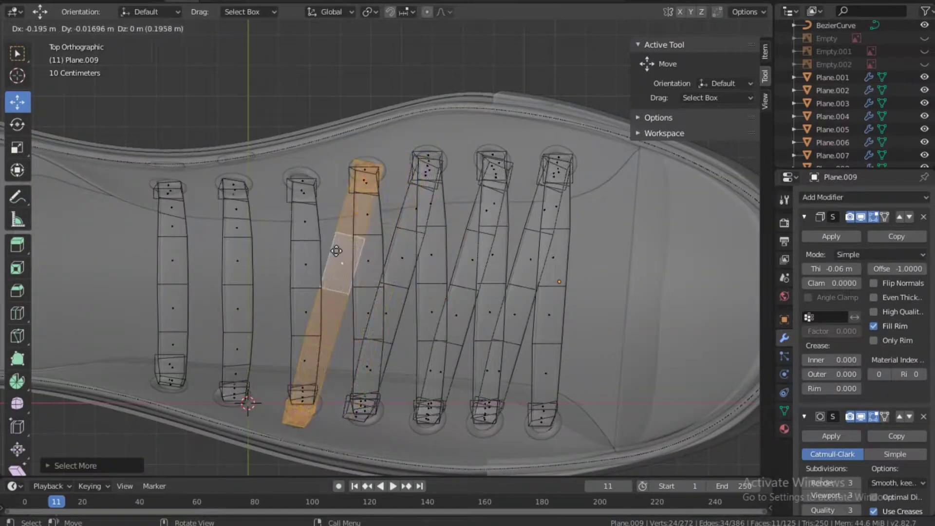
click(336, 251)
click(695, 29)
Shift the fourth diagonal strip to the tongue's height in the front view and adjust its faces near the fifth eyelet
key(grave)
key(grave)
click(259, 192)
drag(332, 176, 337, 176)
middle_drag(390, 141, 355, 198)
key(alt+z)
click(202, 193)
drag(202, 192, 266, 220)
key(alt+z)
click(245, 179)
drag(597, 71, 676, 4)
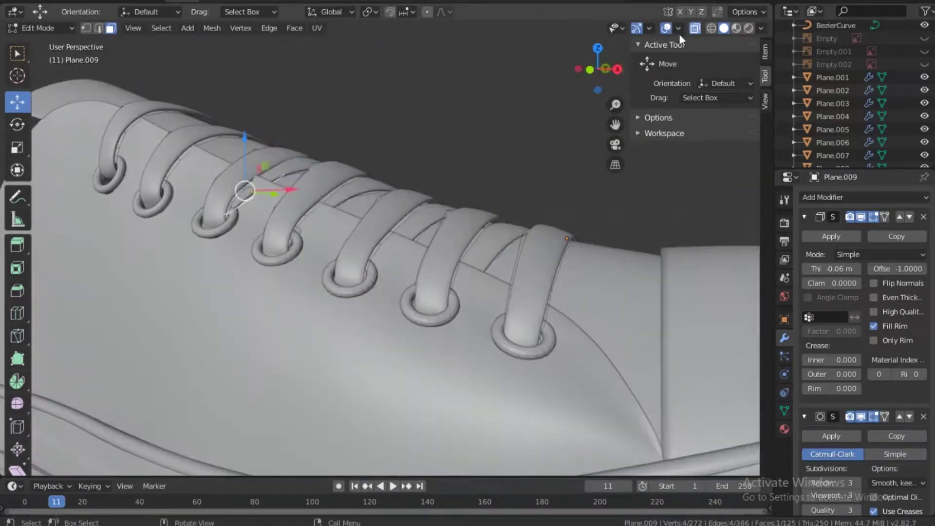
Move the fourth diagonal strip's end edge at the fifth eyelet along Z and Y so it sits in the eyelet
click(695, 28)
key(2)
click(214, 194)
drag(214, 143, 214, 149)
key(grave)
click(258, 130)
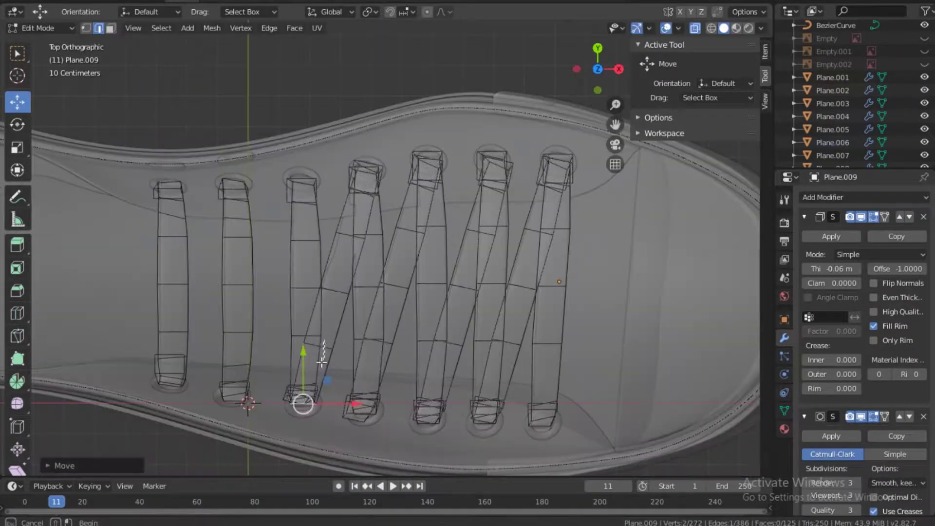
key(g)
key(y)
click(604, 77)
Adjust the height of the fourth diagonal strip's edges so it follows the tongue beneath the straight laces
key(alt+z)
drag(604, 77, 479, 55)
click(413, 120)
drag(413, 74, 413, 79)
click(429, 205)
drag(406, 195, 433, 168)
drag(602, 73, 509, 56)
drag(377, 182, 382, 161)
drag(601, 73, 606, 92)
Raise individual vertices of the fourth diagonal strip along Z so its surface clears the tongue
click(87, 28)
click(480, 189)
drag(483, 159, 489, 146)
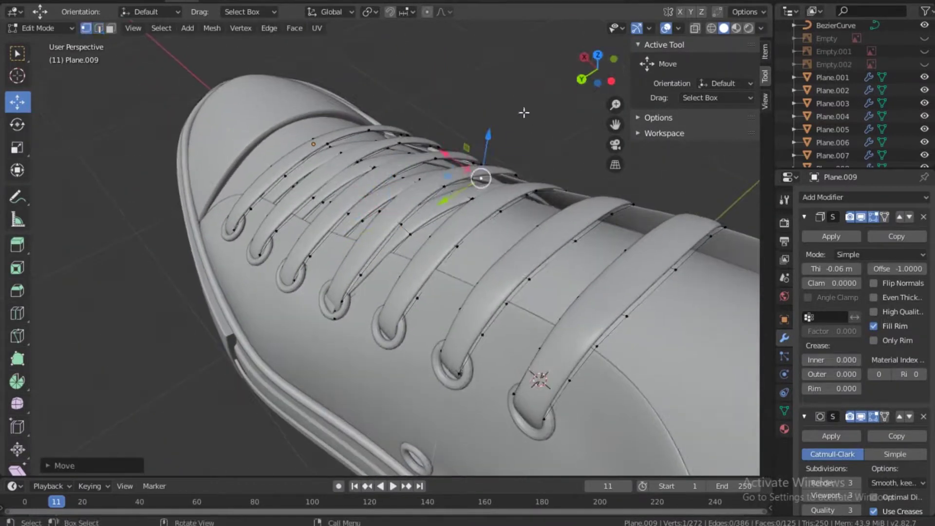
click(524, 112)
middle_drag(524, 113, 583, 83)
drag(532, 234, 534, 228)
drag(500, 255, 545, 262)
click(543, 288)
click(545, 262)
middle_drag(545, 262, 408, 255)
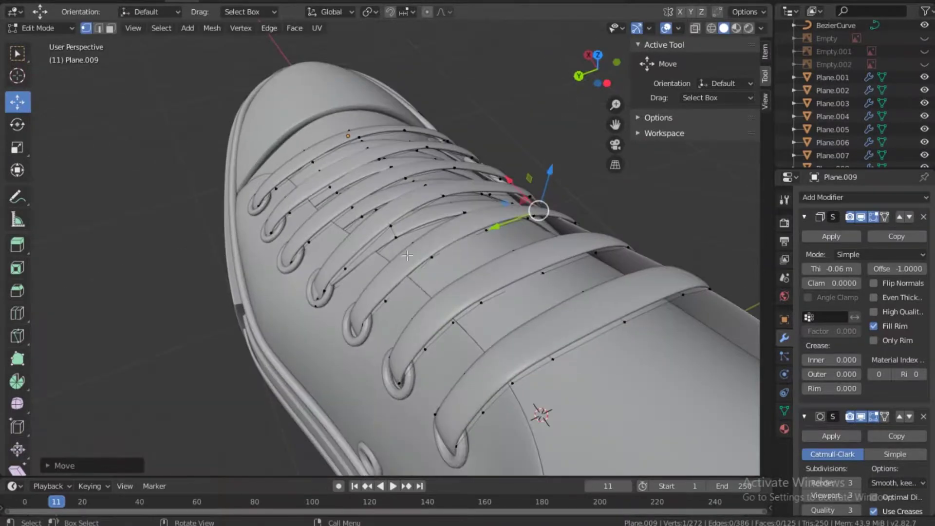
Save the file and shift the fourth diagonal strip's end edge into the fourth eyelet
click(99, 32)
key(ctrl+s)
click(368, 256)
drag(327, 278, 311, 285)
middle_drag(623, 135, 501, 104)
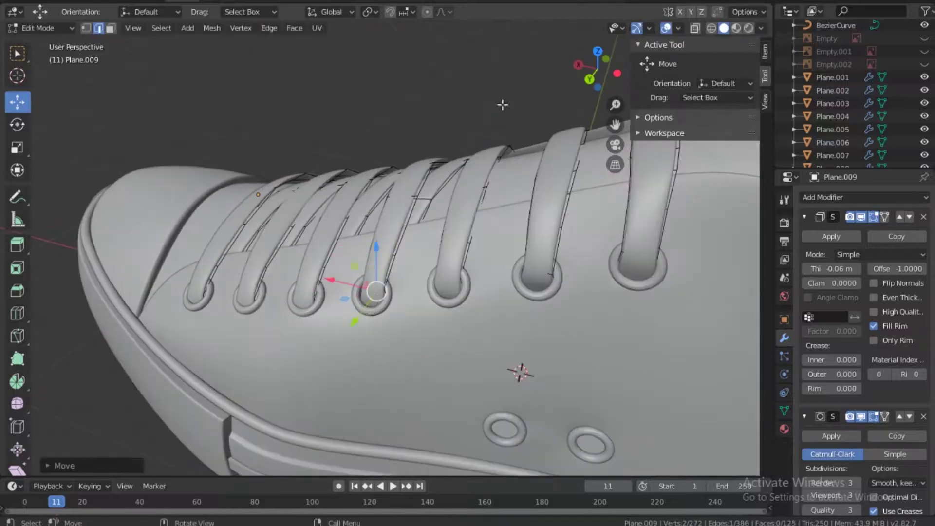
key(alt+z)
drag(378, 286, 374, 287)
drag(598, 69, 501, 103)
drag(258, 270, 269, 272)
drag(598, 69, 689, 70)
middle_drag(375, 329, 384, 309)
key(alt+z)
drag(598, 69, 541, 127)
key(KP_7)
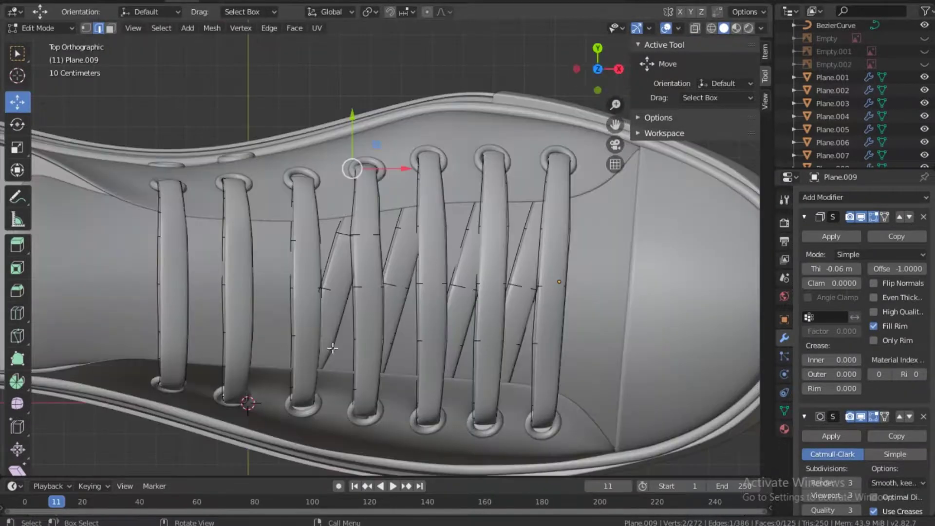
Duplicate the third diagonal strip in the top view and place the copy between the fifth and sixth eyelets
drag(334, 290, 315, 346)
key(3)
click(407, 279)
key(ctrl+KP_Add)
key(ctrl+KP_Add)
key(ctrl+KP_Add)
key(ctrl+KP_Add)
key(ctrl+KP_Add)
key(alt+z)
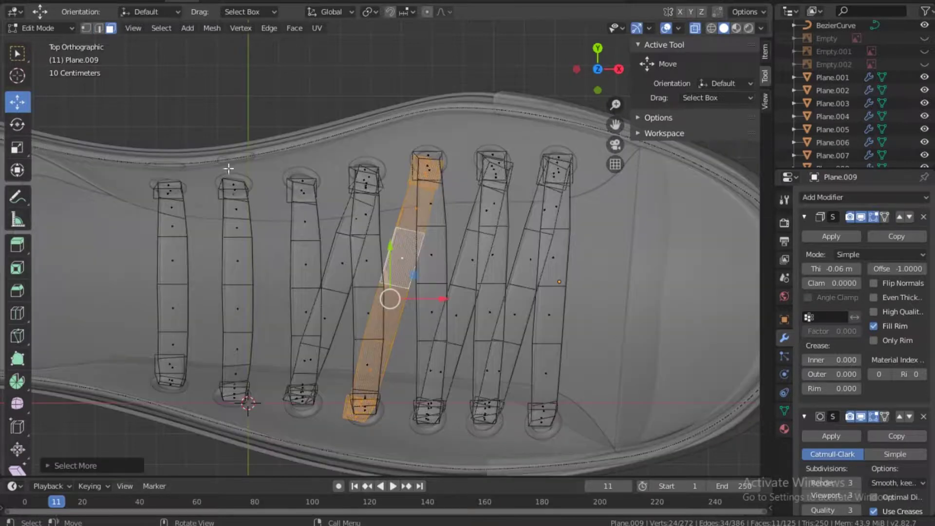
key(g)
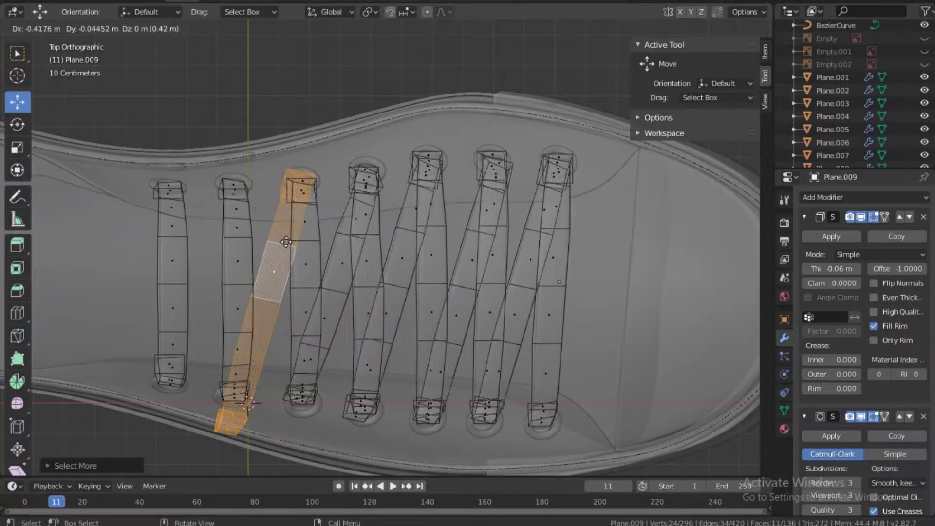
click(286, 242)
Rotate the fifth diagonal strip and shorten it along Y to fit between the fifth and sixth eyelets
key(r)
click(253, 249)
key(shift+space)
key(s)
drag(263, 262, 263, 271)
drag(293, 259, 293, 259)
key(ctrl+z)
key(shift+space)
key(r)
drag(291, 259, 311, 264)
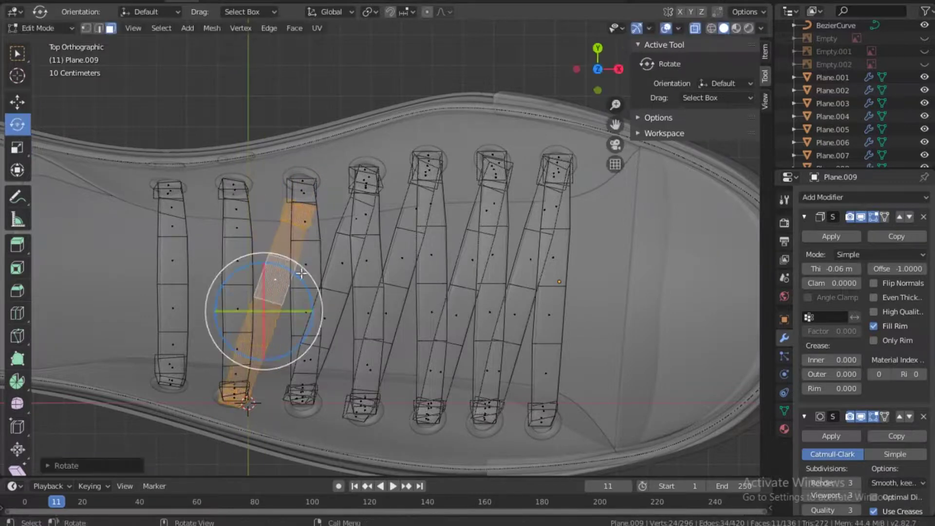
Move the fifth diagonal strip along Z to the tongue's height in the front view
key(g)
key(KP_1)
key(z)
click(263, 160)
middle_drag(263, 160, 317, 187)
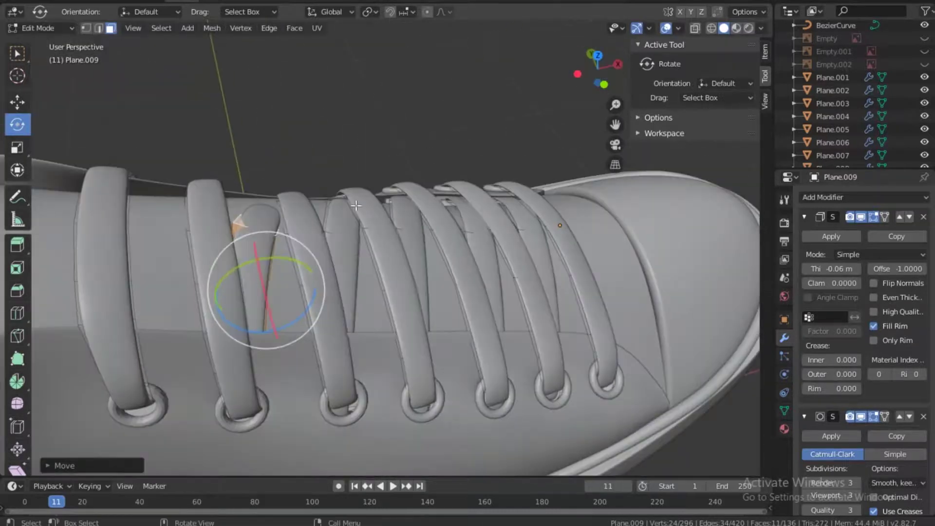
Scale the fifth diagonal strip to fit the tongue and save the file
click(17, 147)
drag(602, 79, 567, 62)
mouse_move(244, 171)
mouse_down()
mouse_move(251, 185)
mouse_move(241, 157)
mouse_up()
click(17, 102)
drag(601, 70, 587, 99)
key(ctrl+s)
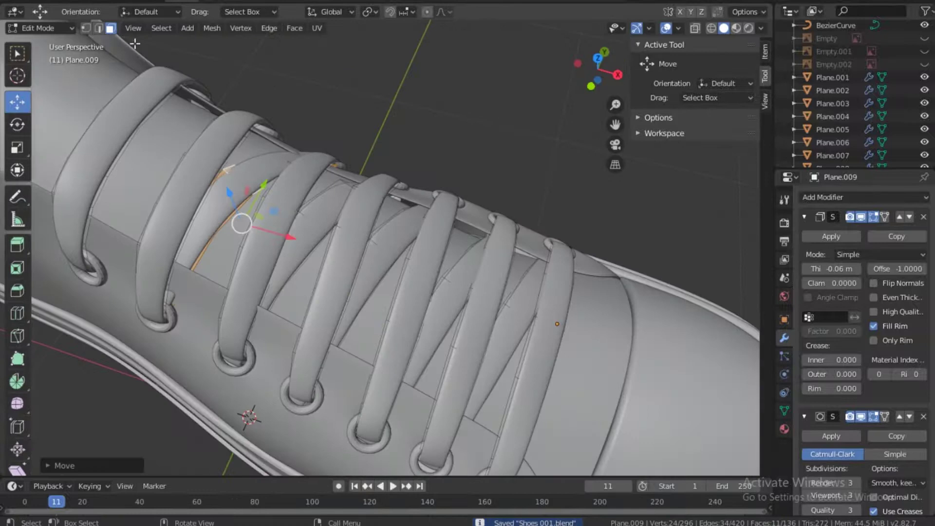
Move the fifth diagonal strip's end edge into the sixth eyelet and fine-tune the adjoining part
click(695, 28)
click(98, 28)
click(161, 307)
mouse_move(183, 269)
mouse_down()
mouse_move(142, 279)
mouse_move(190, 267)
mouse_up()
click(695, 28)
drag(599, 71, 562, 41)
drag(201, 197, 202, 195)
Shift the opposite end of the fifth diagonal strip towards the fifth eyelet
drag(599, 71, 389, 63)
click(464, 306)
drag(451, 322, 451, 332)
click(453, 326)
key(alt+z)
key(g)
drag(459, 283, 461, 303)
mouse_move(453, 315)
mouse_down()
mouse_move(456, 305)
mouse_move(454, 312)
mouse_up()
click(696, 29)
Reposition the end faces of the fifth diagonal strip so the lace enters the fifth eyelet
mouse_move(463, 292)
middle_down()
mouse_move(418, 326)
mouse_move(411, 237)
middle_up()
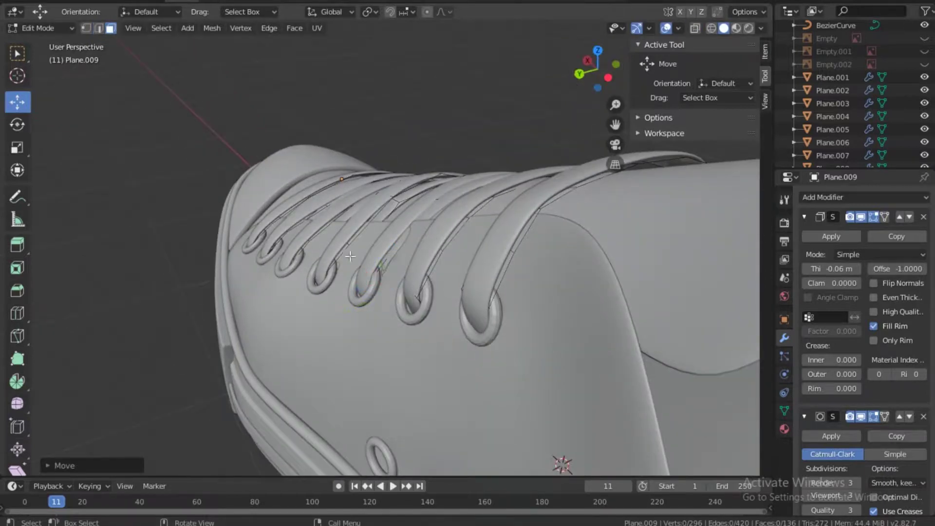
click(394, 256)
key(g)
click(392, 256)
key(alt+z)
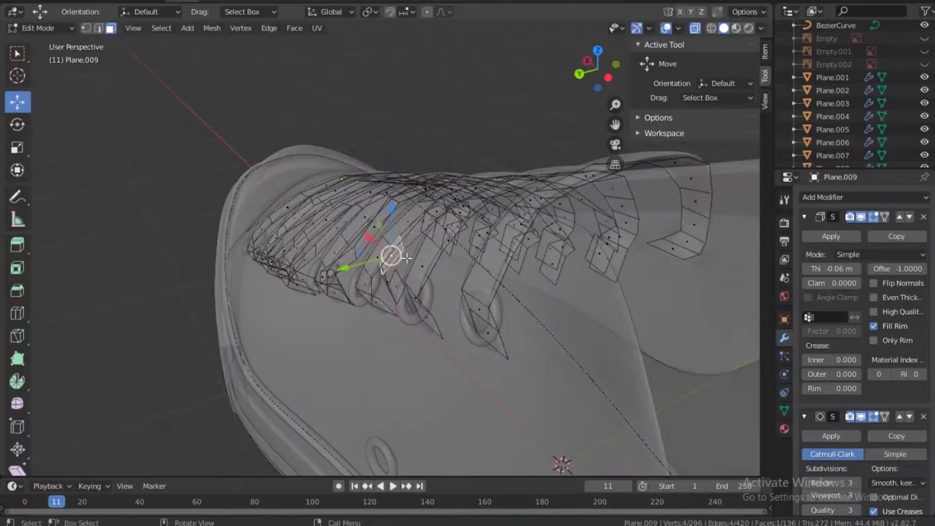
drag(382, 217, 383, 232)
drag(334, 292, 321, 295)
click(331, 274)
drag(332, 276, 338, 285)
click(695, 30)
Raise two vertices of the fifth diagonal strip along Z to lift it clear of the tongue
middle_drag(568, 103, 559, 130)
click(87, 28)
click(432, 231)
drag(434, 188, 435, 184)
click(389, 281)
drag(390, 236, 392, 230)
click(532, 199)
drag(589, 78, 605, 95)
Fine-tune the remaining low vertices around the fifth diagonal strip along Z from both sides of the shoe
click(451, 288)
click(398, 319)
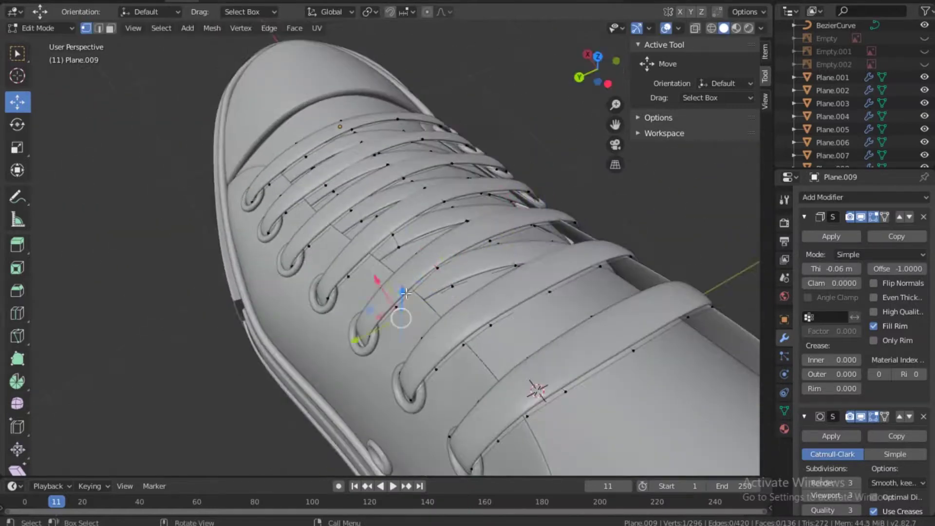
drag(403, 296, 403, 293)
drag(595, 73, 697, 75)
middle_drag(433, 250, 364, 361)
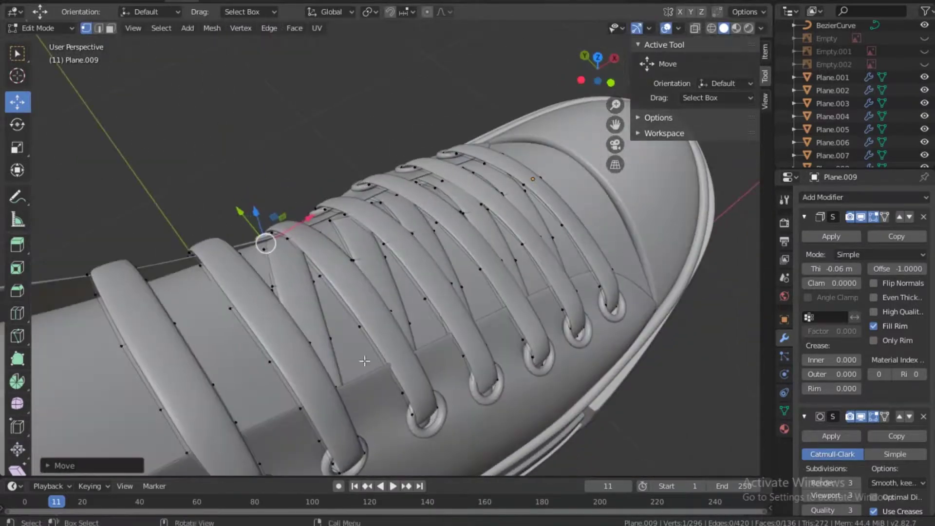
drag(395, 325, 398, 328)
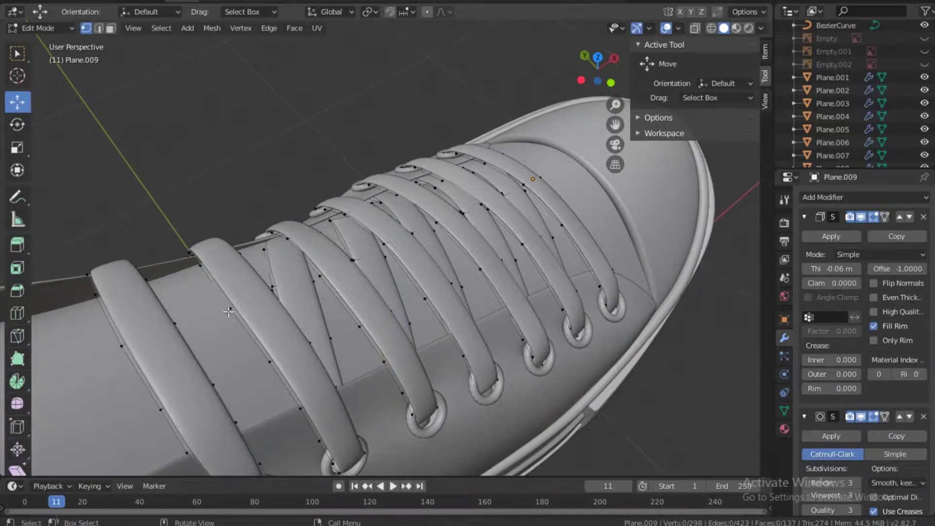
drag(264, 260, 262, 254)
click(263, 249)
drag(256, 220, 255, 219)
Duplicate a complete diagonal strip in the top view and place the copy between the sixth and seventh eyelets
click(353, 295)
key(ctrl+KP_Add)
key(ctrl+KP_Add)
key(ctrl+KP_Add)
key(ctrl+KP_Add)
key(ctrl+KP_Add)
key(ctrl+KP_Add)
key(KP_7)
key(shift+d)
click(197, 220)
Raise the sixth diagonal strip to the tongue's height in the front view and refine its position in the top view
key(alt+z)
drag(258, 290, 258, 291)
key(KP_1)
drag(200, 126, 201, 113)
click(697, 28)
key(KP_7)
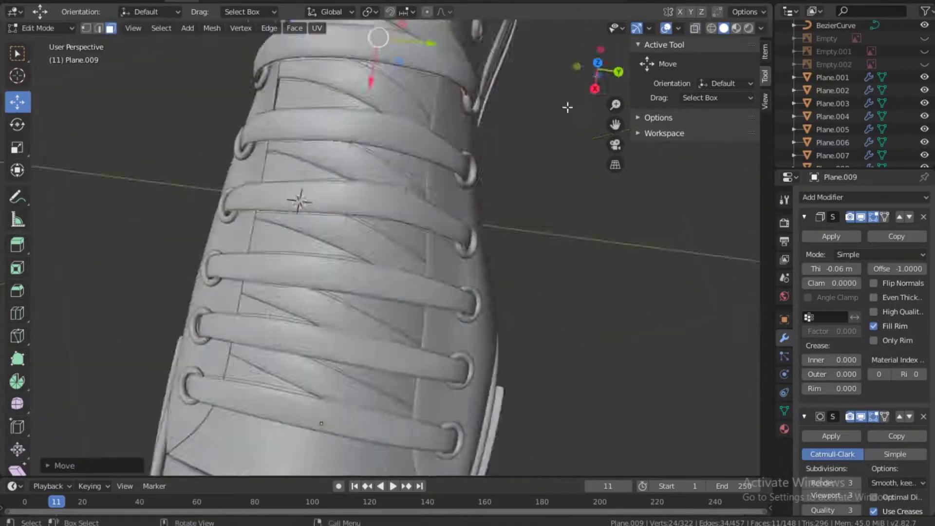
key(g)
drag(195, 270, 195, 270)
drag(252, 291, 248, 292)
middle_drag(248, 292, 293, 229)
Return to Object Mode, deselect everything, save the file and inspect the laced shoe from several sides
scroll(317, 227, down, 4)
key(Tab)
key(alt+a)
key(ctrl+s)
mouse_move(601, 69)
mouse_down()
mouse_move(562, 51)
mouse_move(591, 105)
mouse_move(745, 63)
mouse_move(546, 100)
mouse_move(613, 64)
mouse_up()
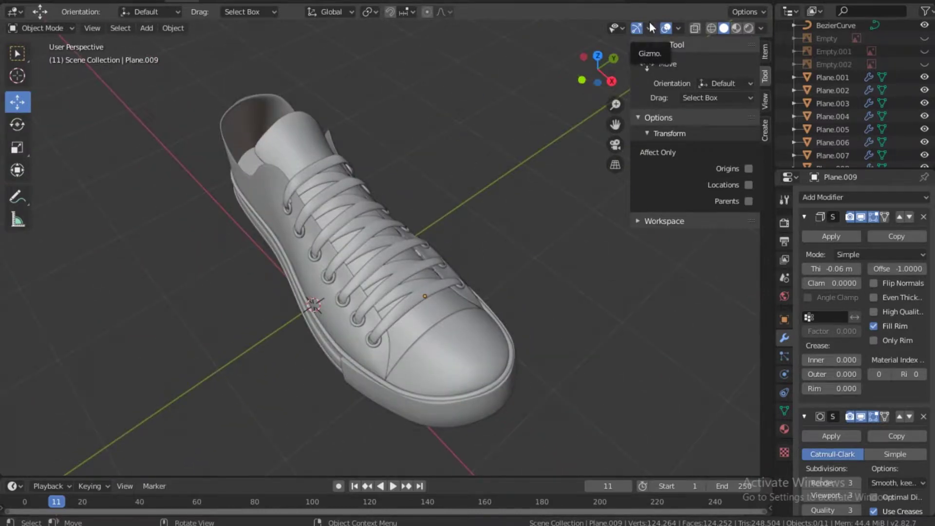
drag(599, 69, 492, 95)
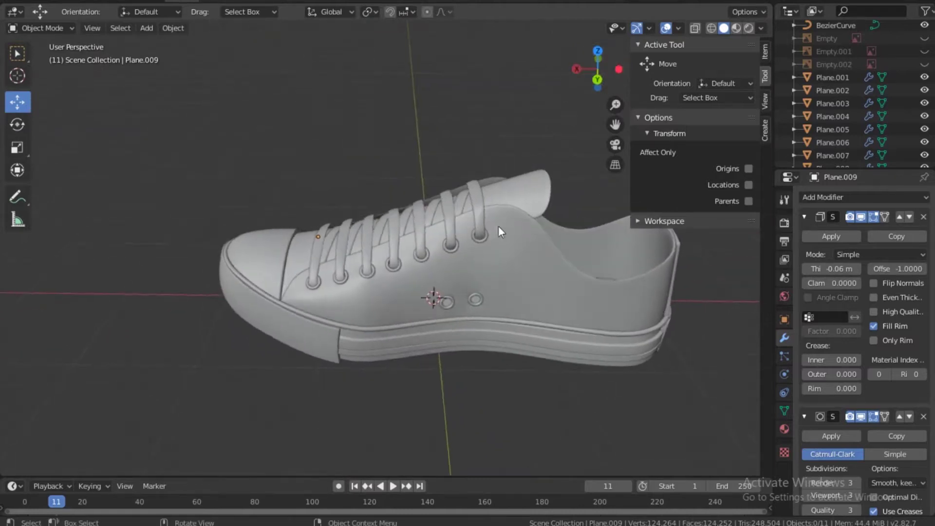
Select the sole to check it against the laced upper from the side, and clear the selection
scroll(498, 226, down, 2)
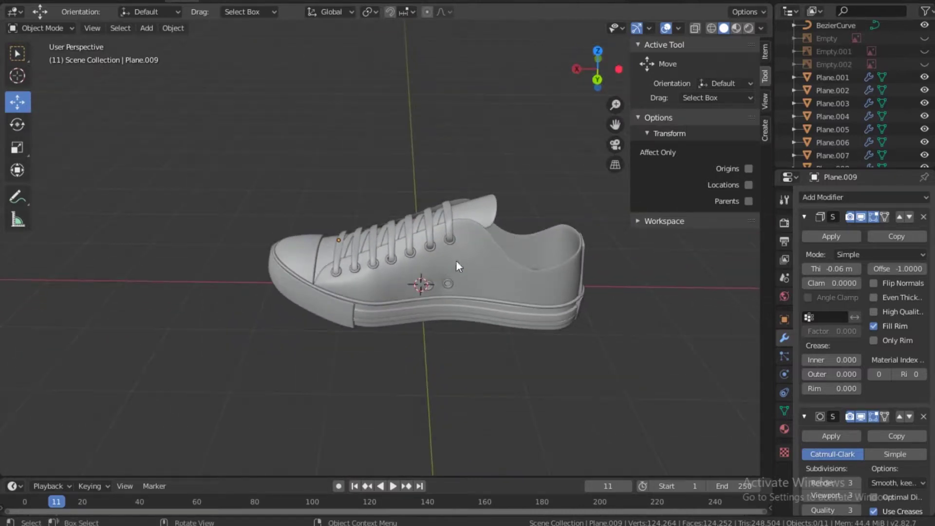
click(523, 309)
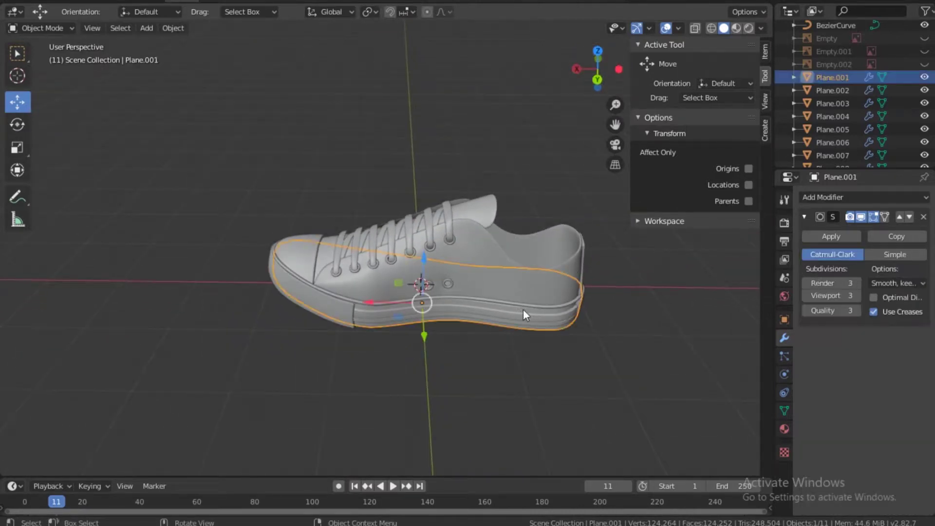
middle_drag(510, 302, 505, 292)
scroll(502, 196, up, 3)
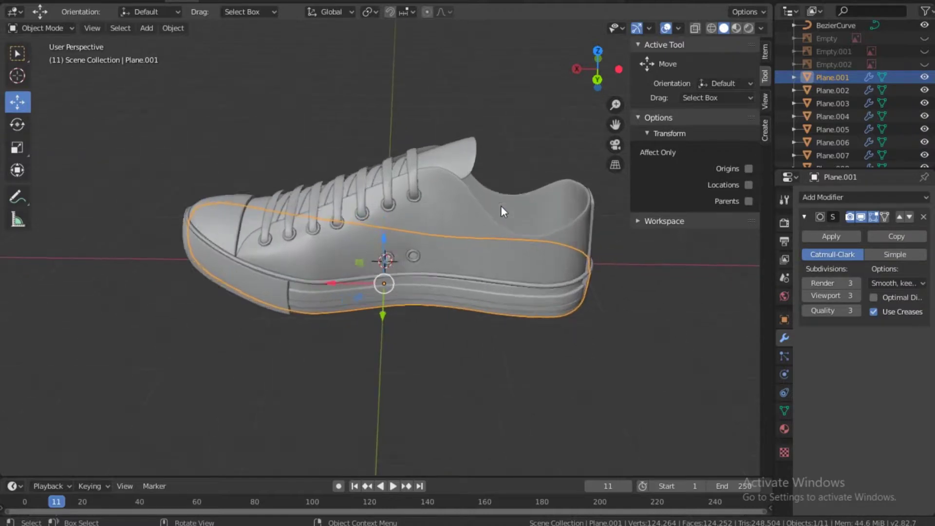
key(alt+a)
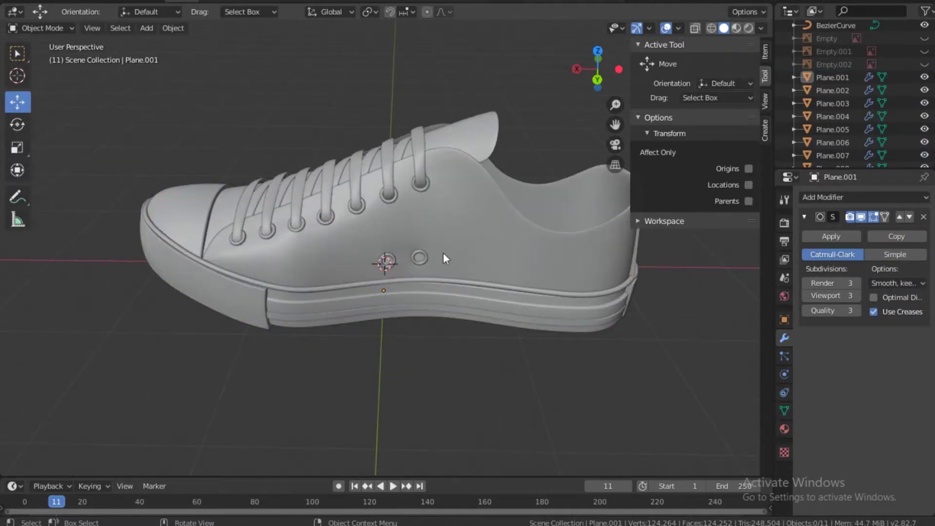